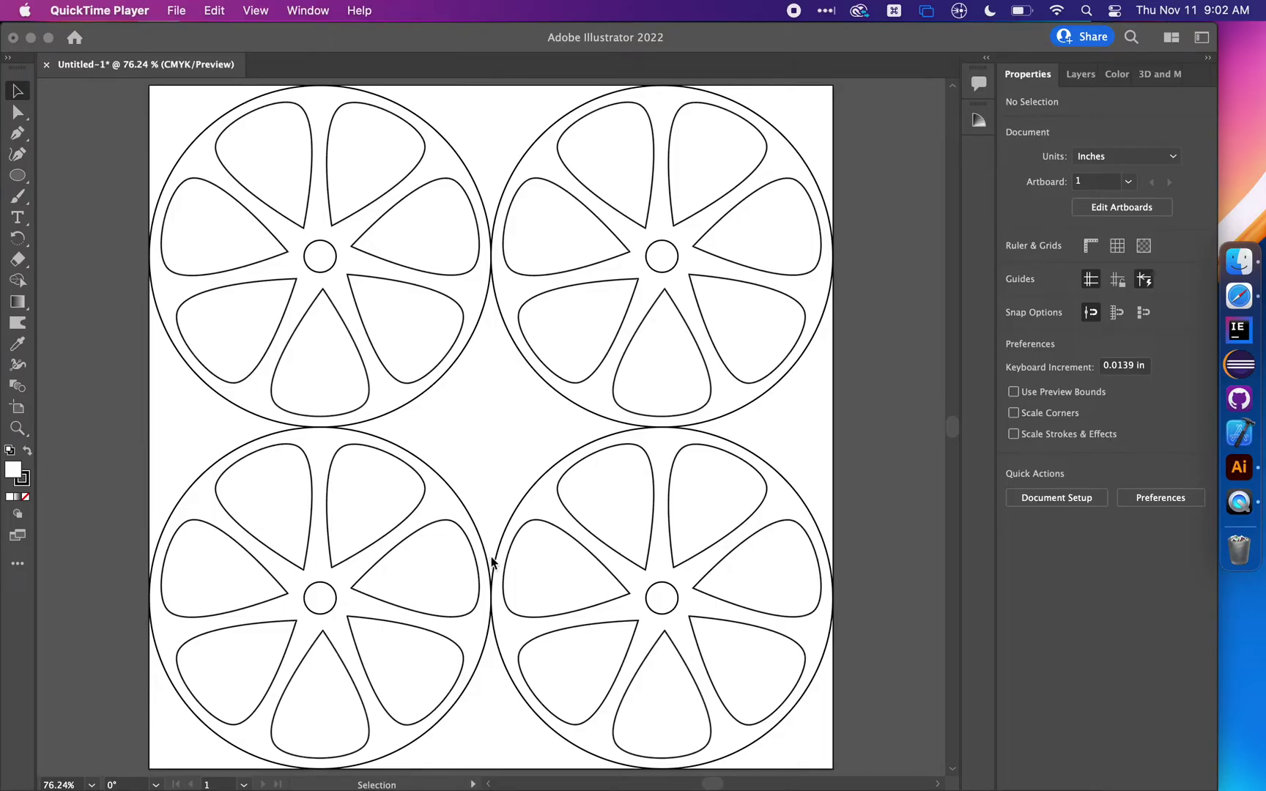
Bring Illustrator to the front with the four-wheel Untitled-1 layout showing
{"action": "left_click", "coordinate": [82, 235]}
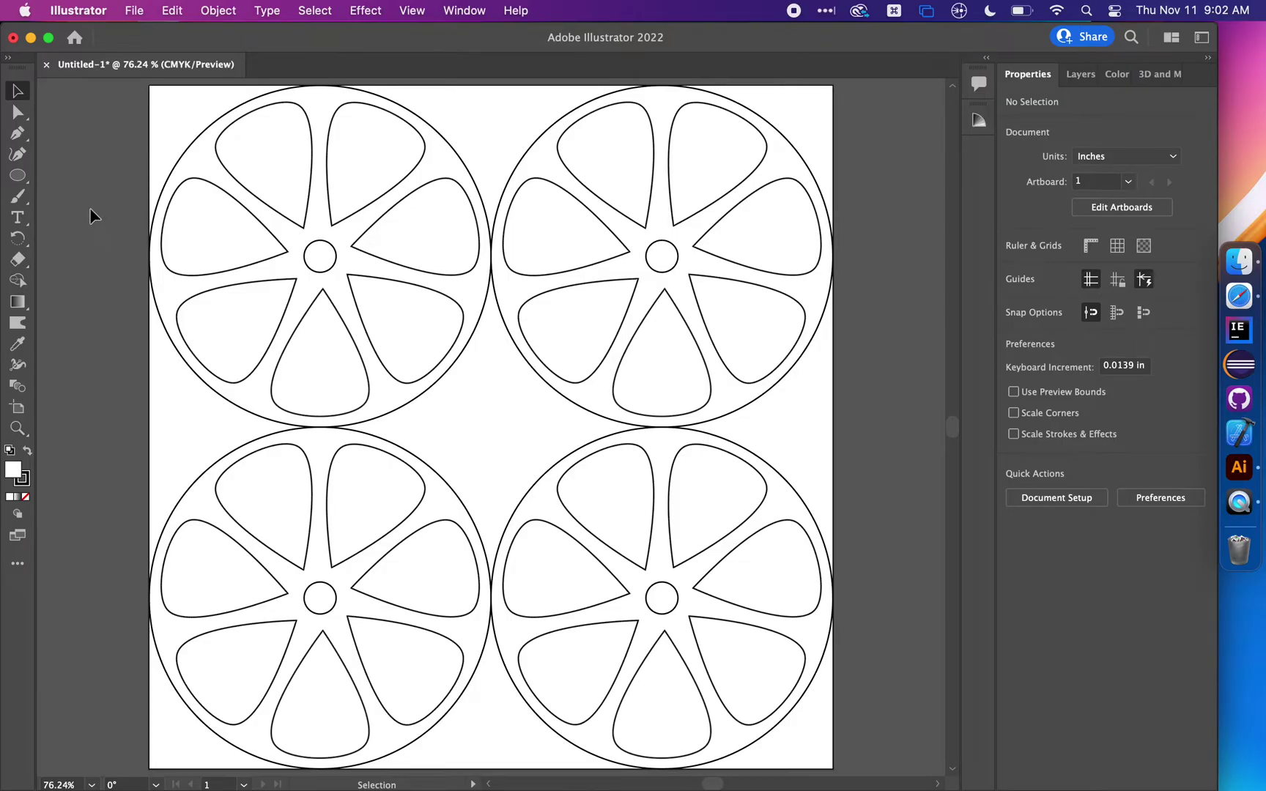
Start a new document named with the owner's name plus 'Mouse Trap Car Wheels'
{"action": "left_click", "coordinate": [139, 12]}
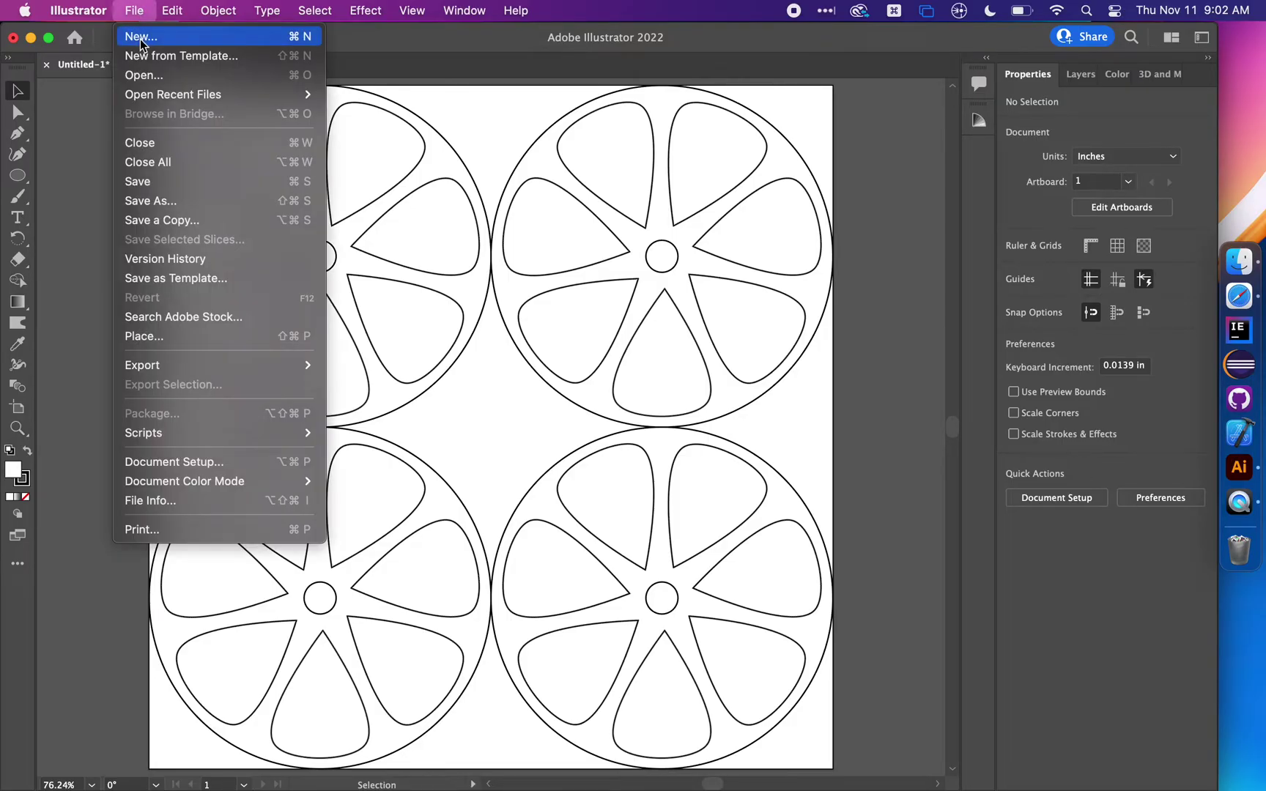
{"action": "left_click", "coordinate": [141, 38]}
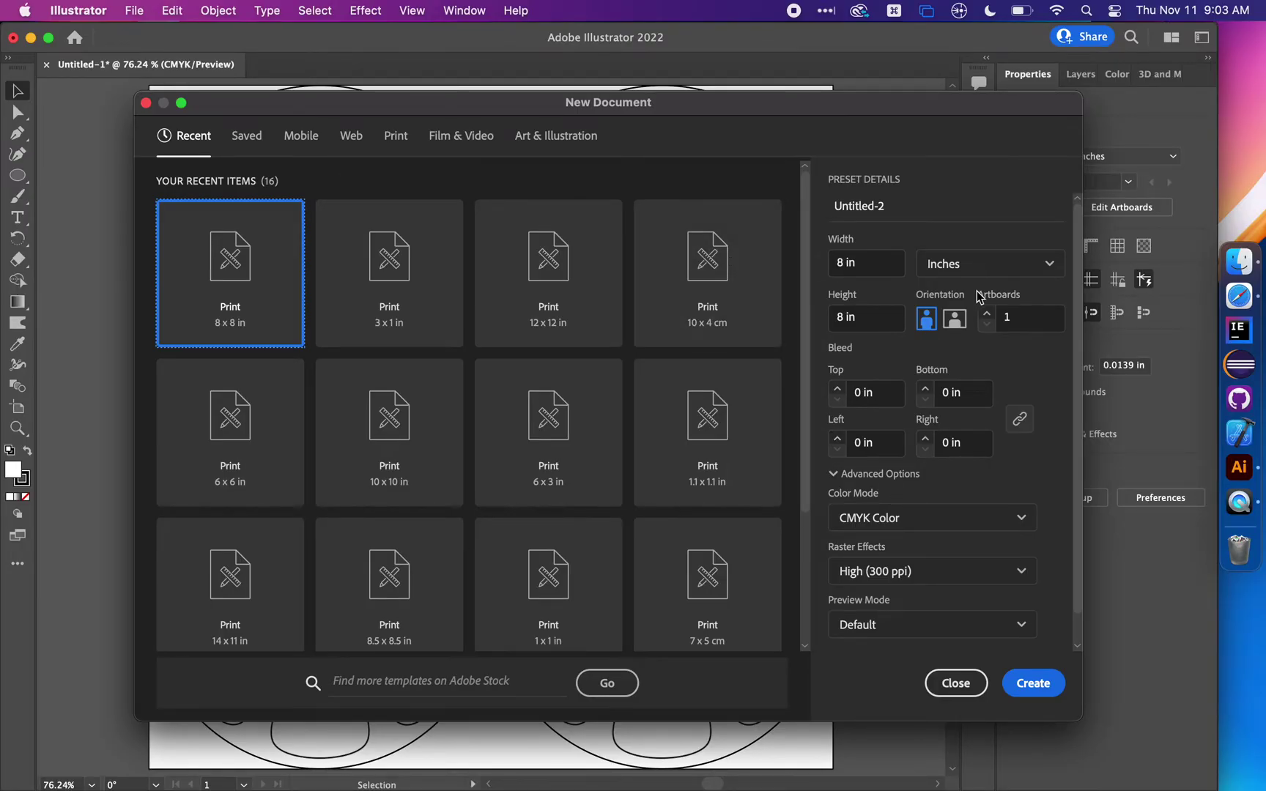
{"action": "left_click", "coordinate": [997, 263]}
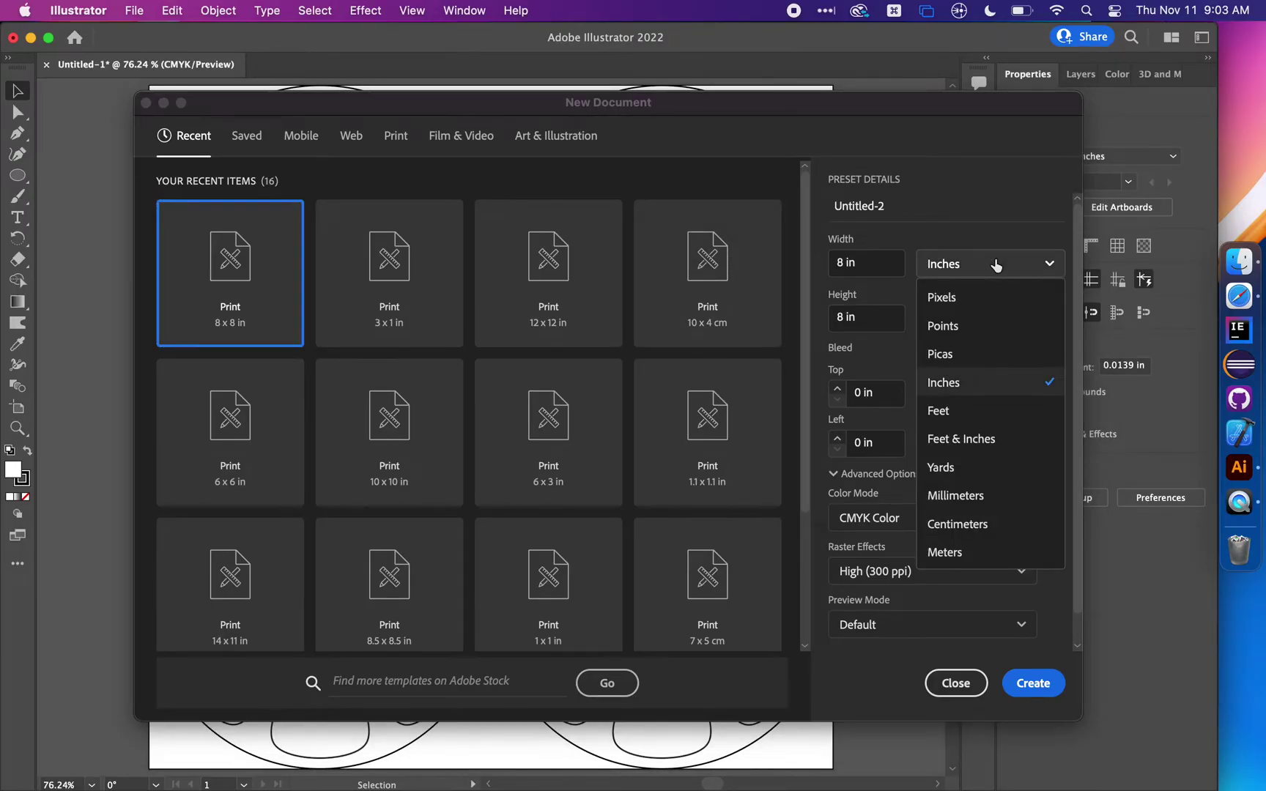
{"action": "left_click", "coordinate": [922, 208]}
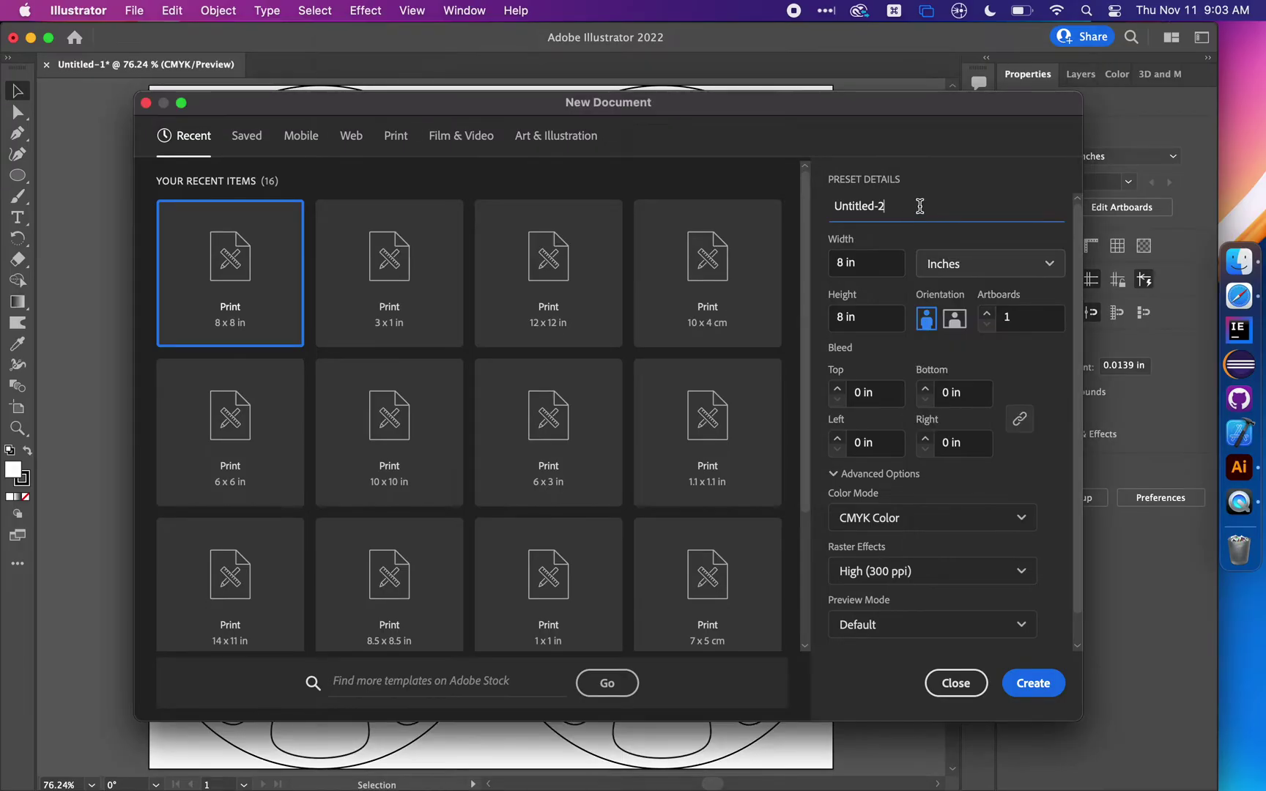
{"action": "key", "text": "super+a"}
{"action": "key", "text": "BackSpace"}
{"action": "type", "text": "Mouse Trap Car Wheel"}
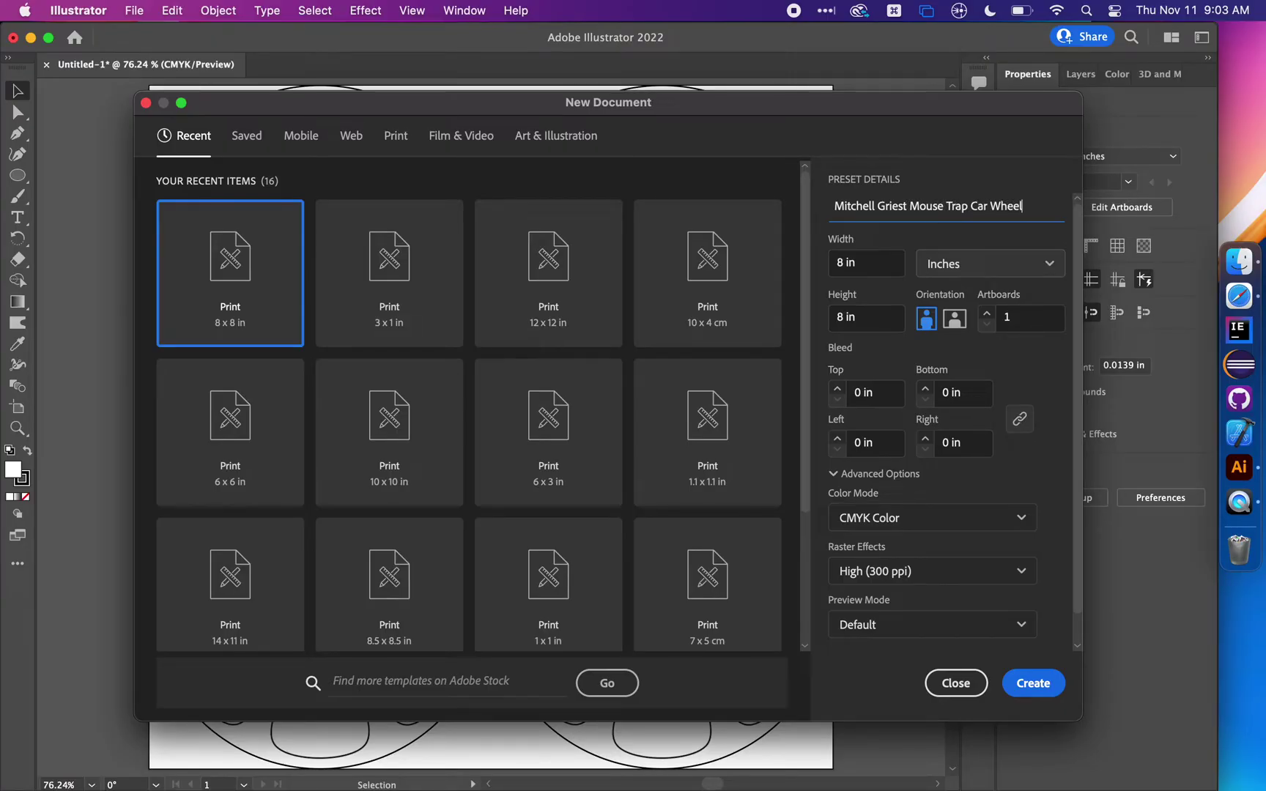
{"action": "type", "text": "s"}
{"action": "left_click_drag", "start_coordinate": [850, 206], "coordinate": [897, 206]}
{"action": "left_click", "coordinate": [923, 206]}
{"action": "left_click", "coordinate": [909, 206]}
Confirm the 8 in width and 8 in height and create the document
{"action": "left_click", "coordinate": [885, 265]}
{"action": "left_click", "coordinate": [881, 328]}
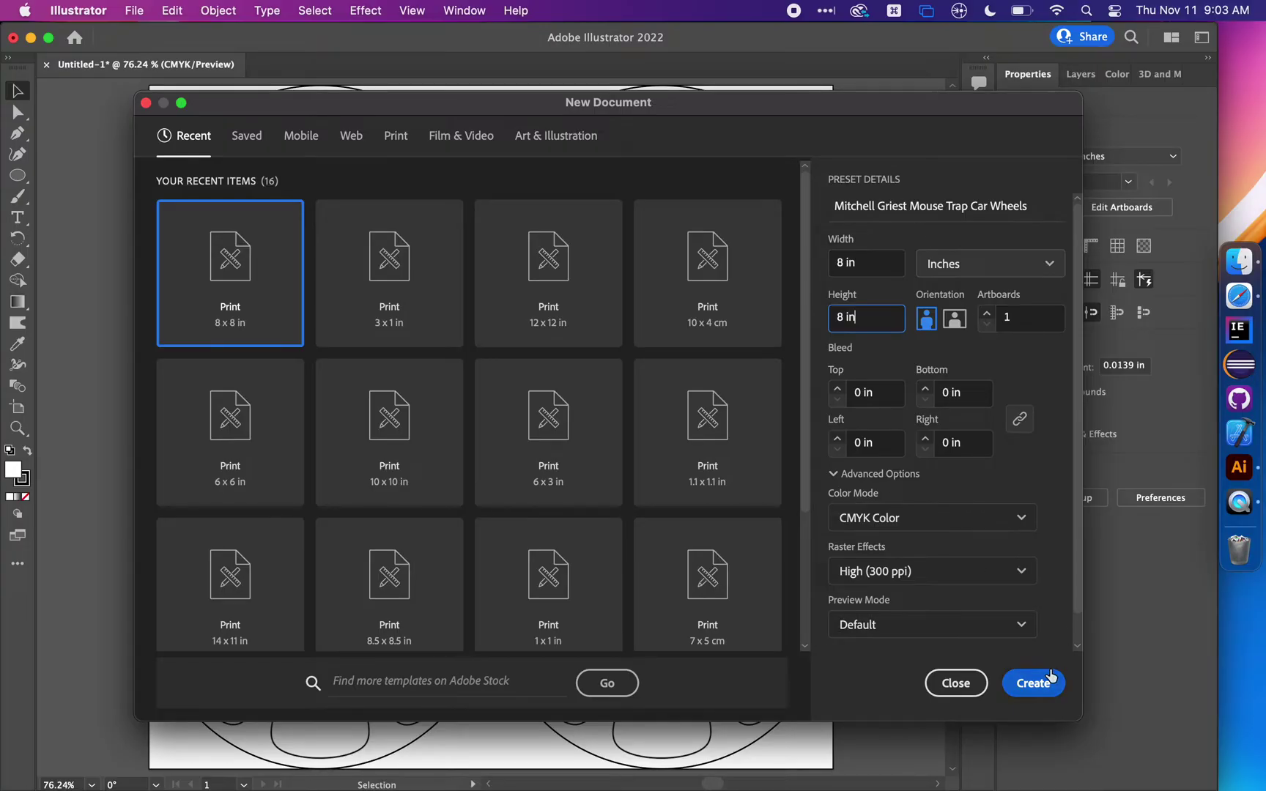
{"action": "left_click", "coordinate": [874, 261]}
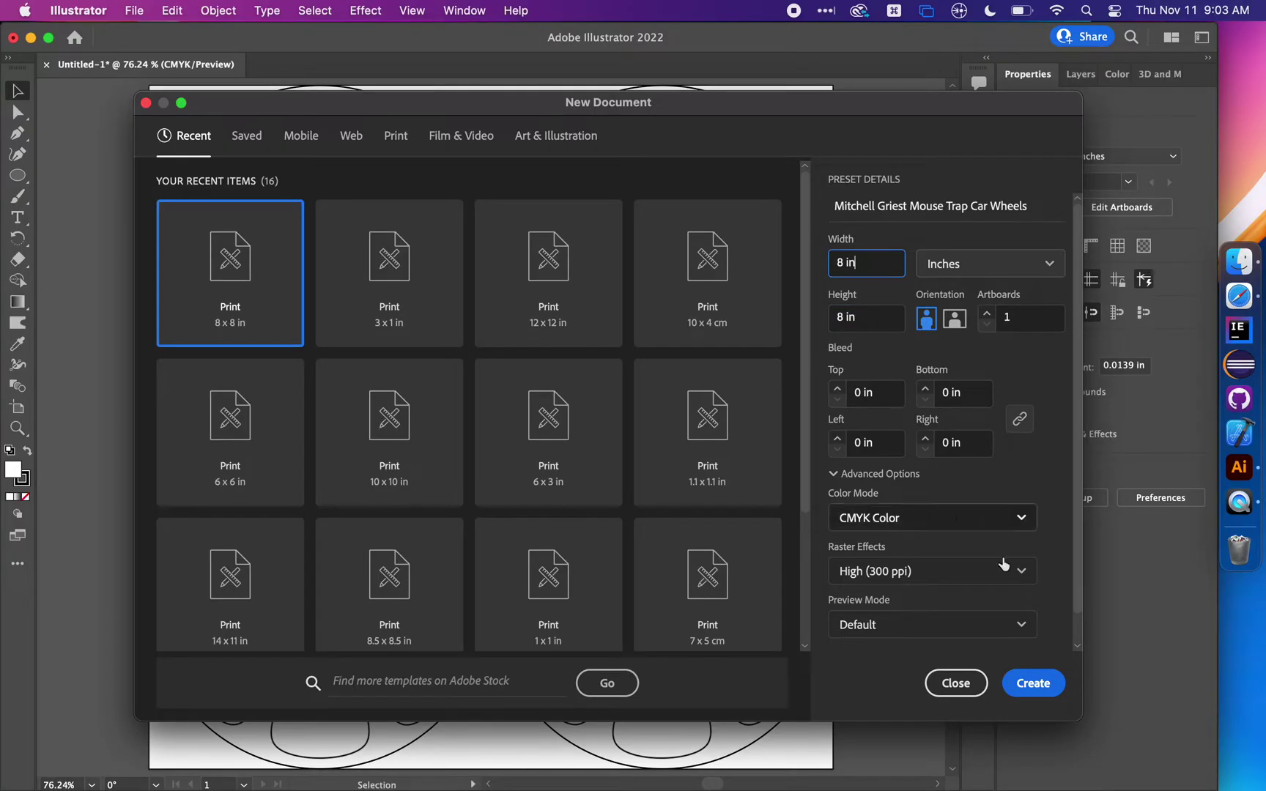
{"action": "left_click", "coordinate": [1040, 685]}
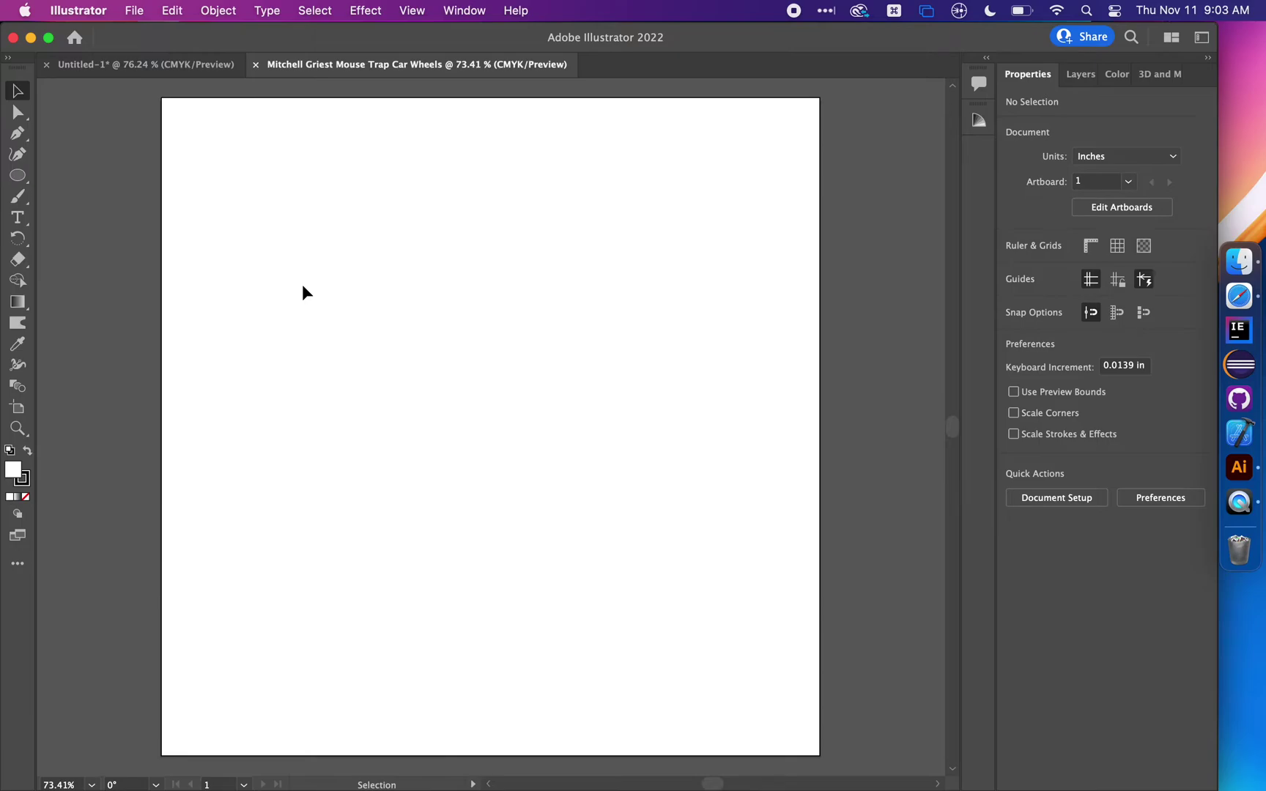
Draw a circle about 4.87 in across on the artboard with the Ellipse Tool
{"action": "left_click", "coordinate": [23, 177]}
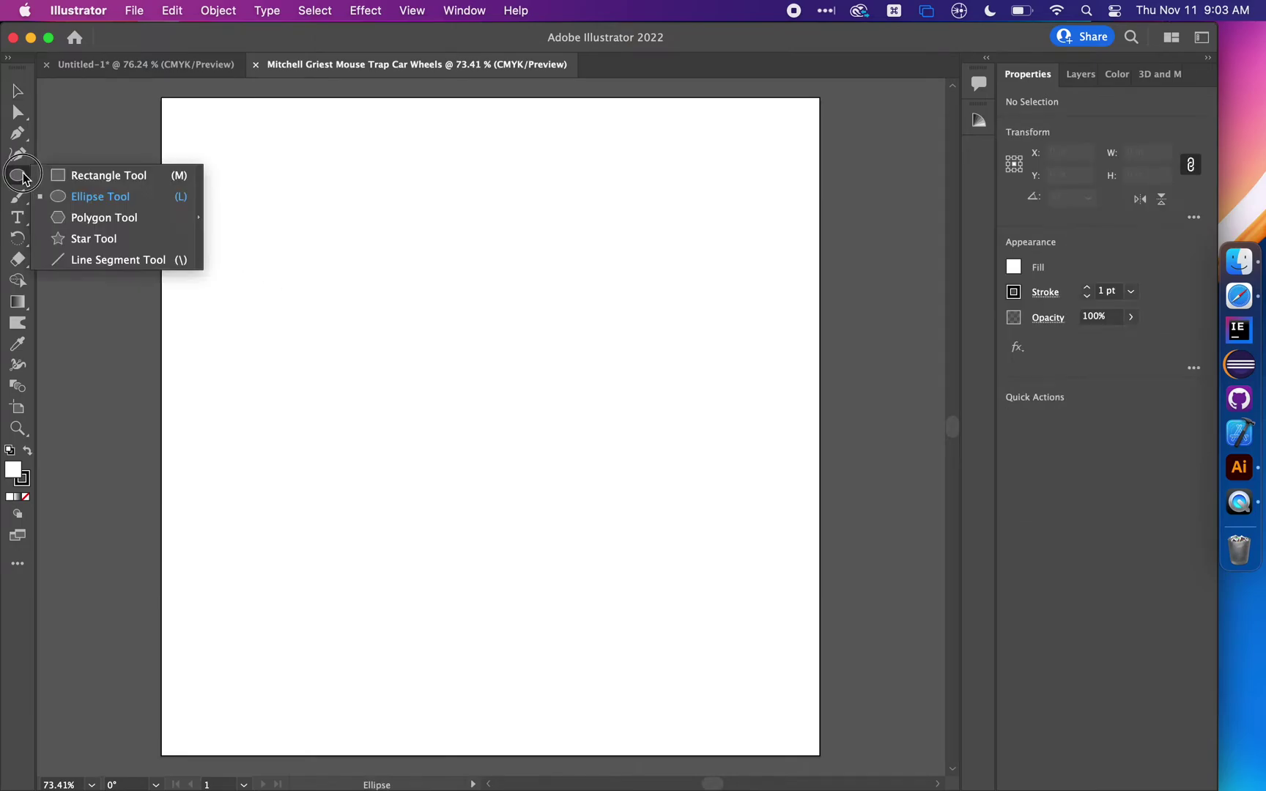
{"action": "left_click", "coordinate": [66, 176]}
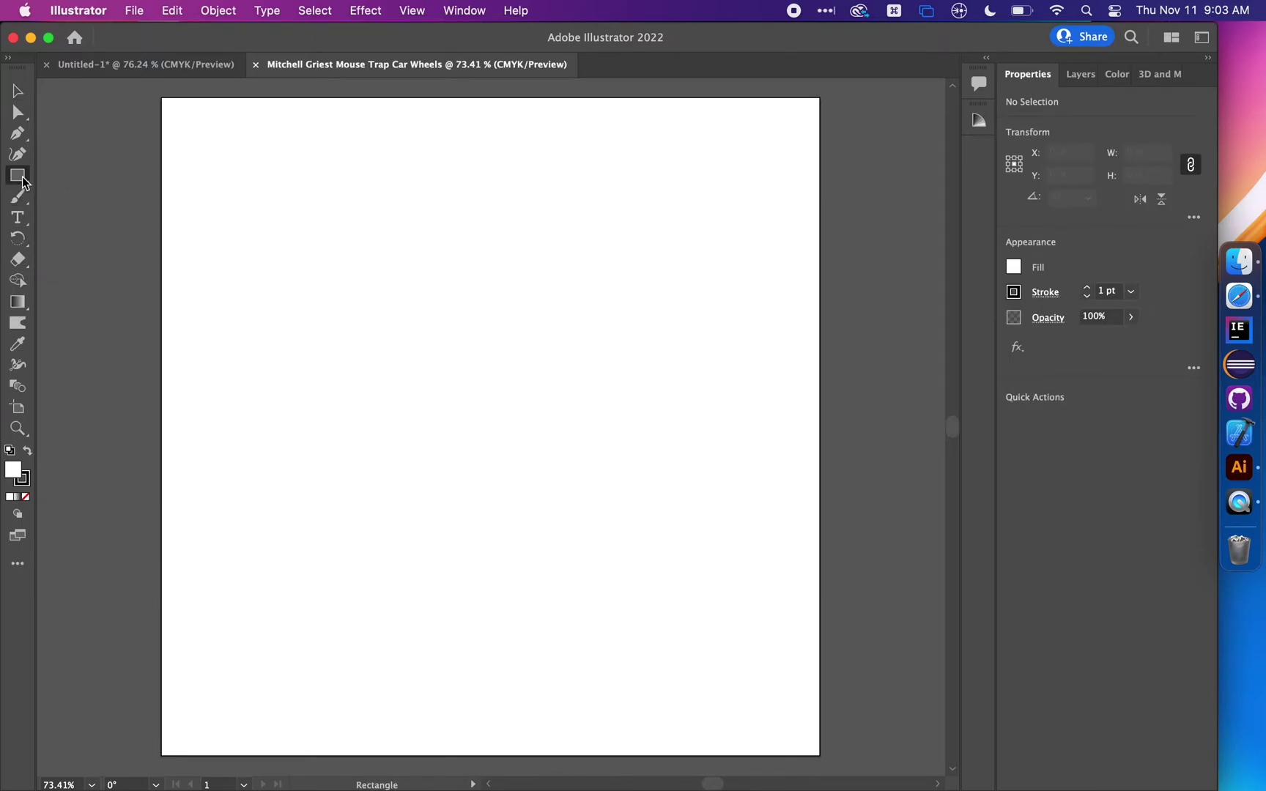
{"action": "left_click", "coordinate": [23, 178]}
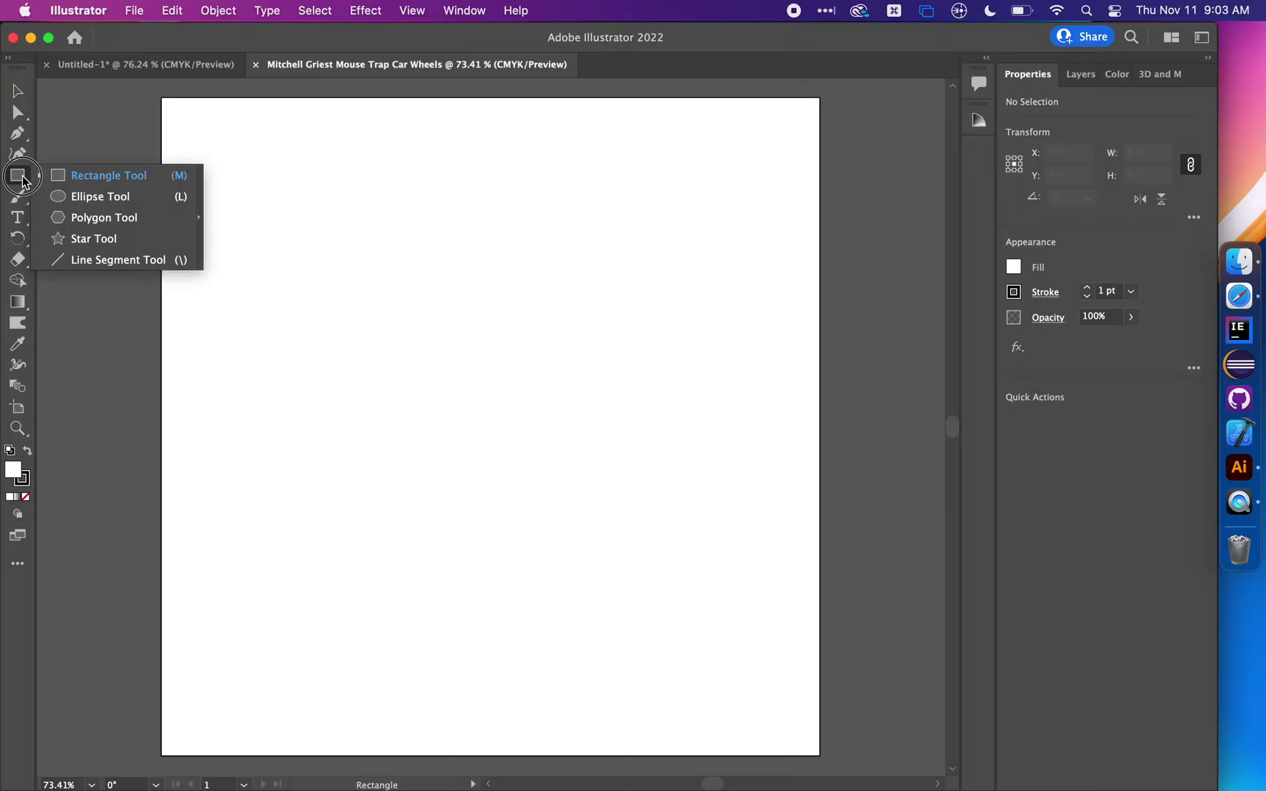
{"action": "left_click", "coordinate": [71, 197]}
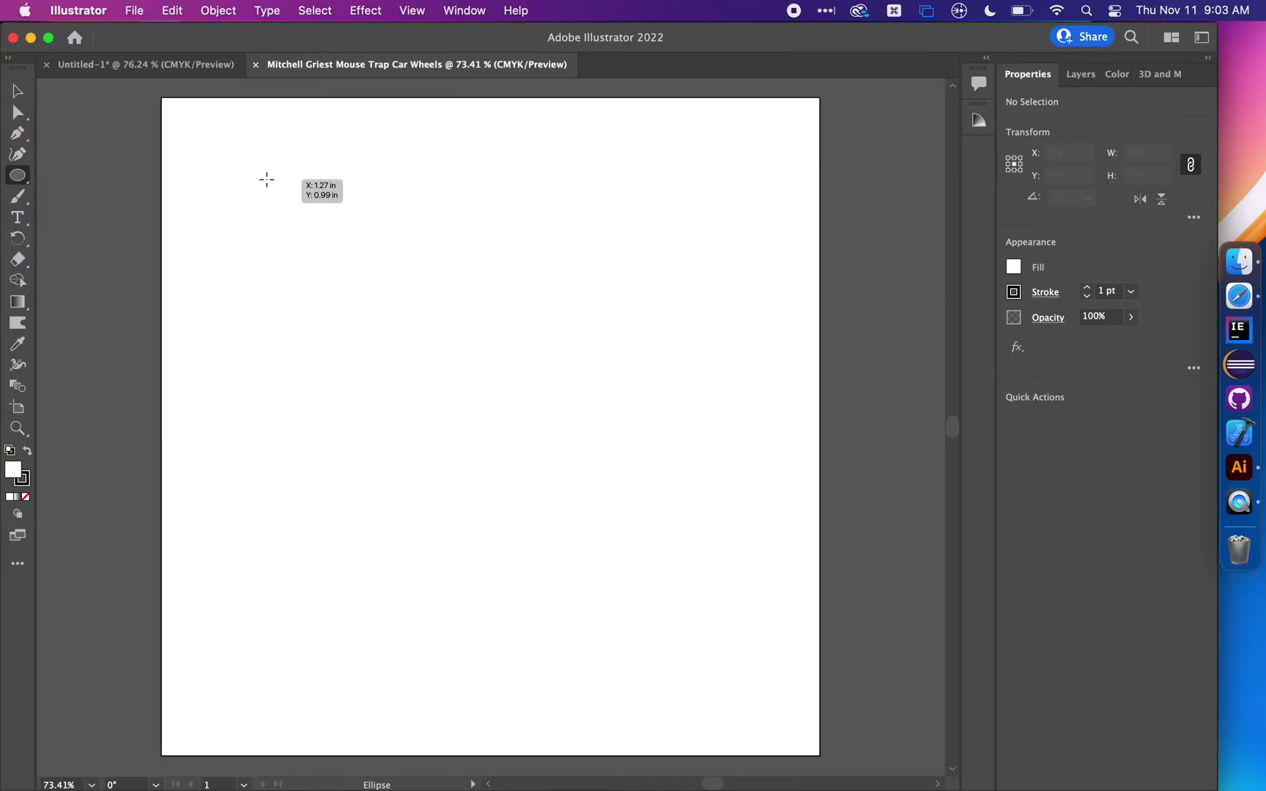
{"action": "left_click_drag", "start_coordinate": [267, 179], "coordinate": [634, 581]}
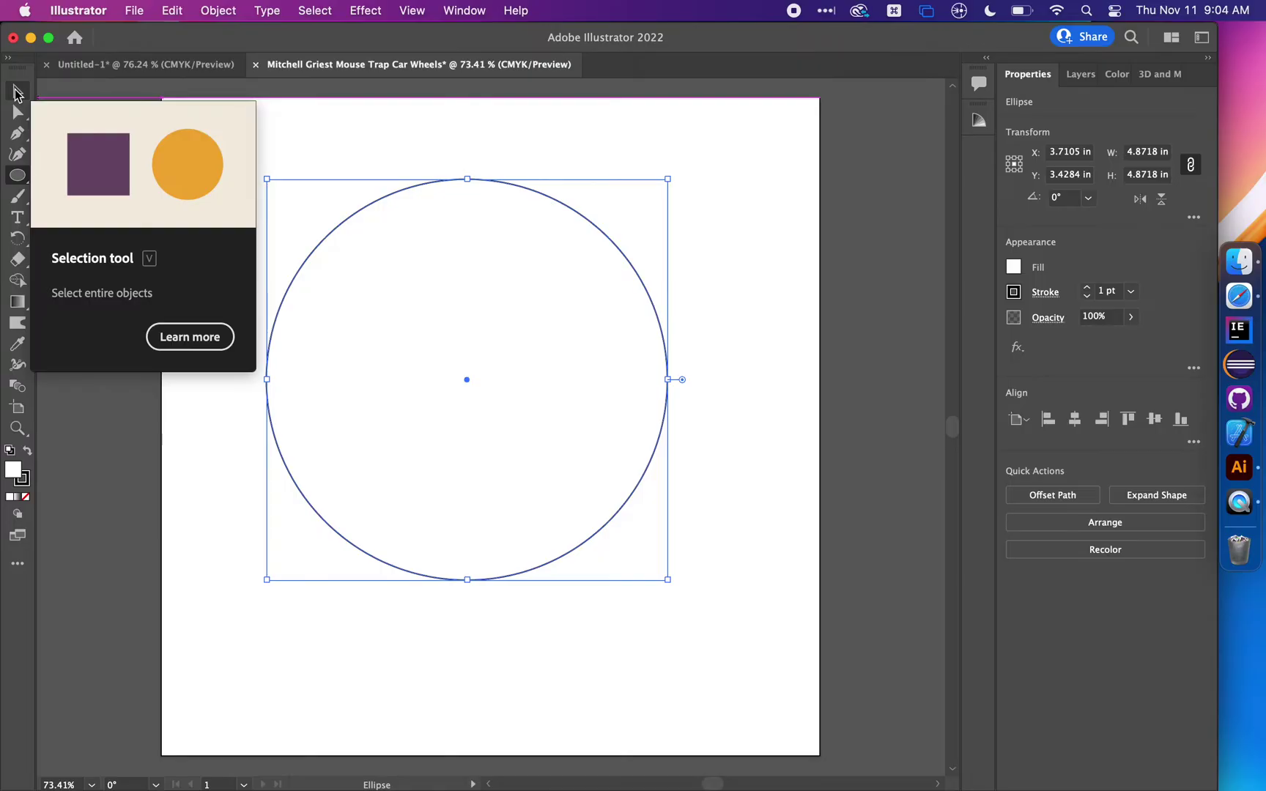
{"action": "left_click", "coordinate": [16, 93]}
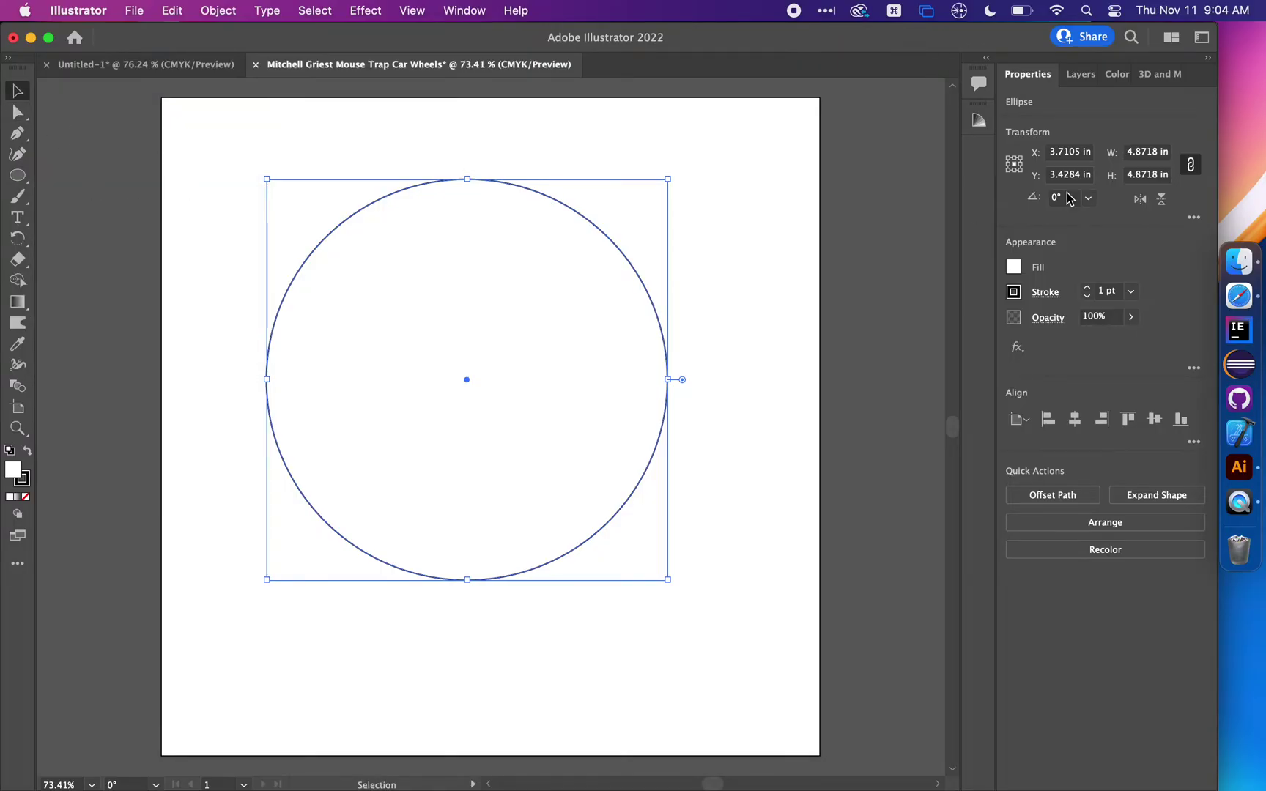
Enter a width of 4 in so the linked circle becomes 4 × 4 in
{"action": "left_click", "coordinate": [1159, 152]}
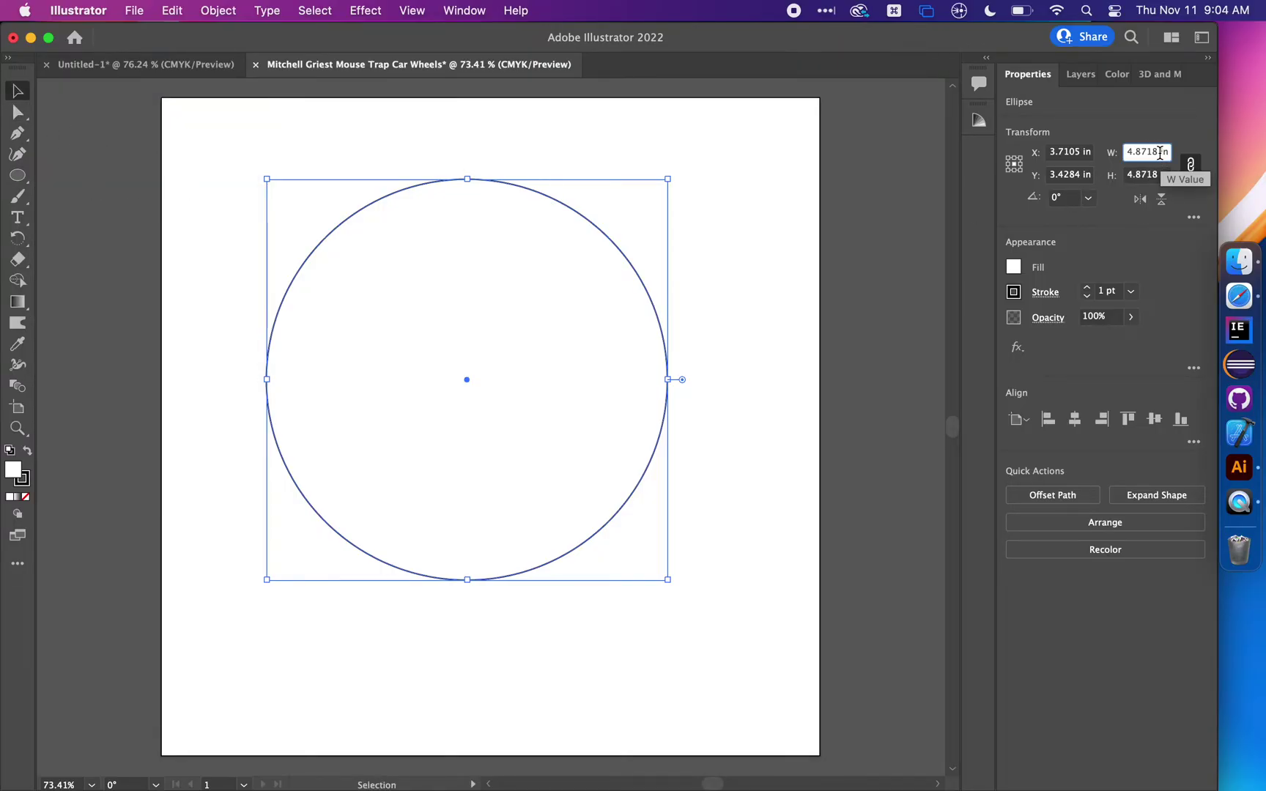
{"action": "triple_click", "coordinate": [1160, 151]}
{"action": "type", "text": "4"}
{"action": "key", "text": "Return"}
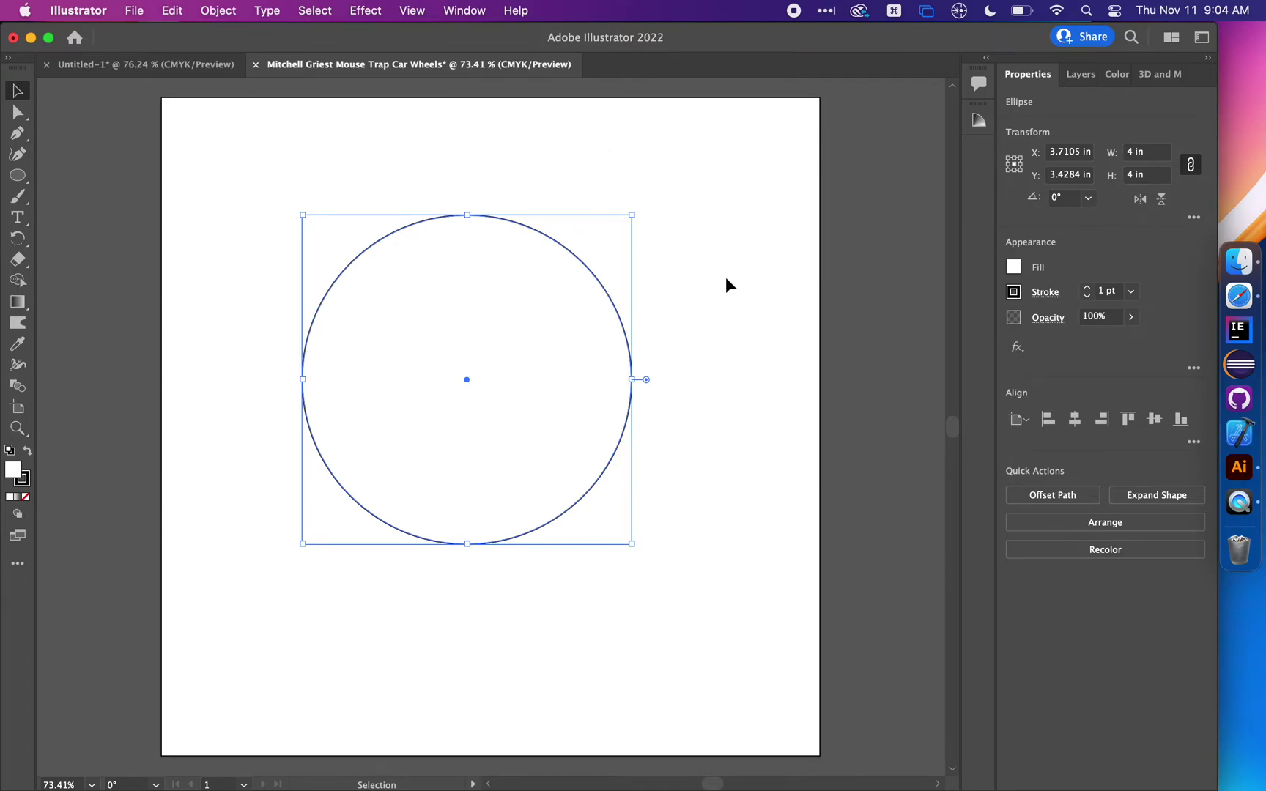
{"action": "left_click", "coordinate": [777, 306]}
{"action": "left_click", "coordinate": [554, 333]}
{"action": "left_click", "coordinate": [621, 291]}
Paste a copy of the circle and shrink it to 0.375 in wide
{"action": "left_click", "coordinate": [577, 304]}
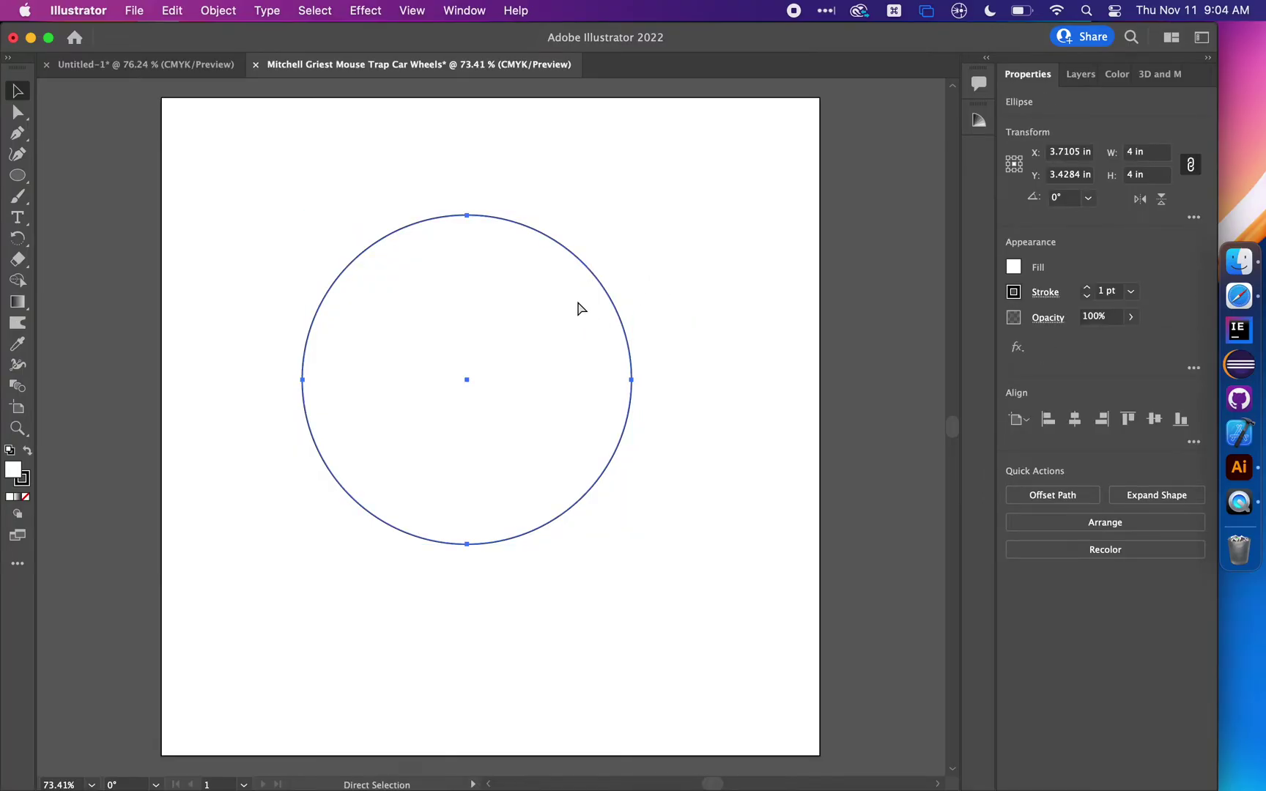
{"action": "key", "text": "super+v"}
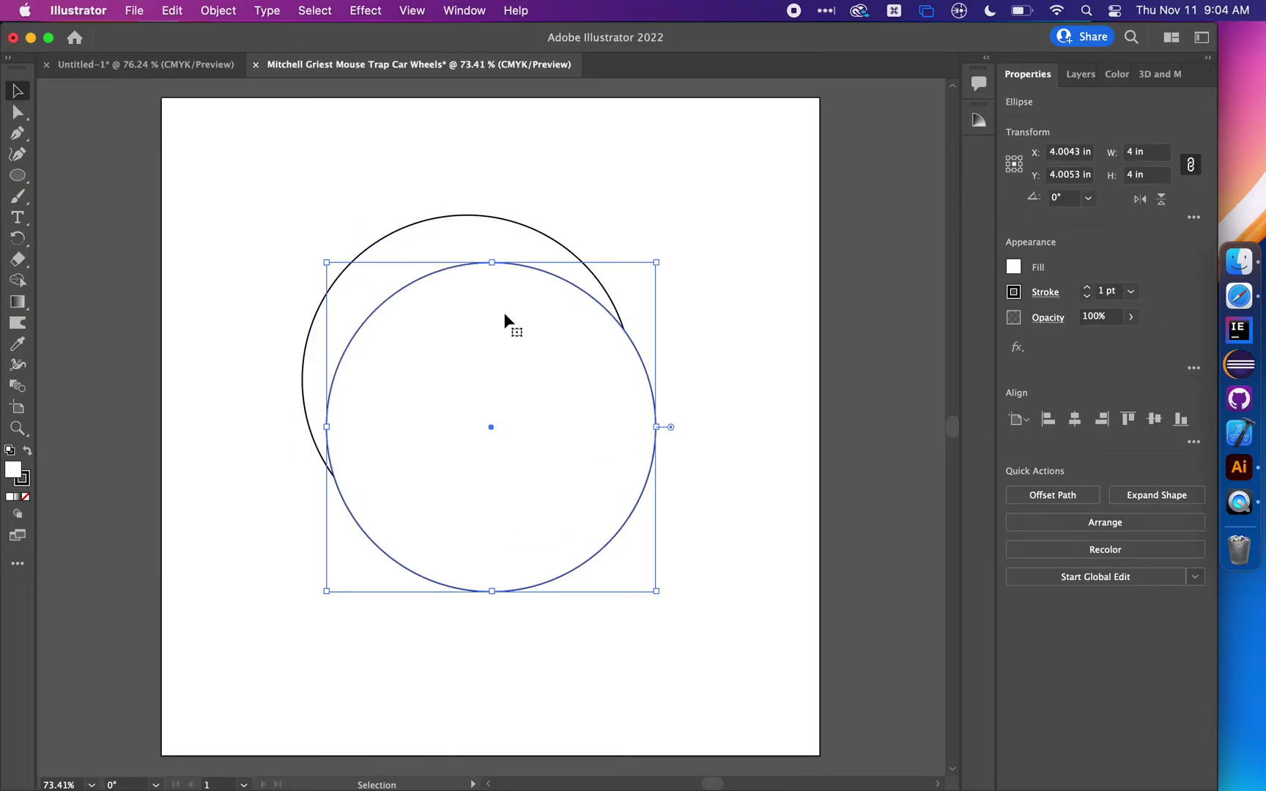
{"action": "left_click", "coordinate": [1150, 154]}
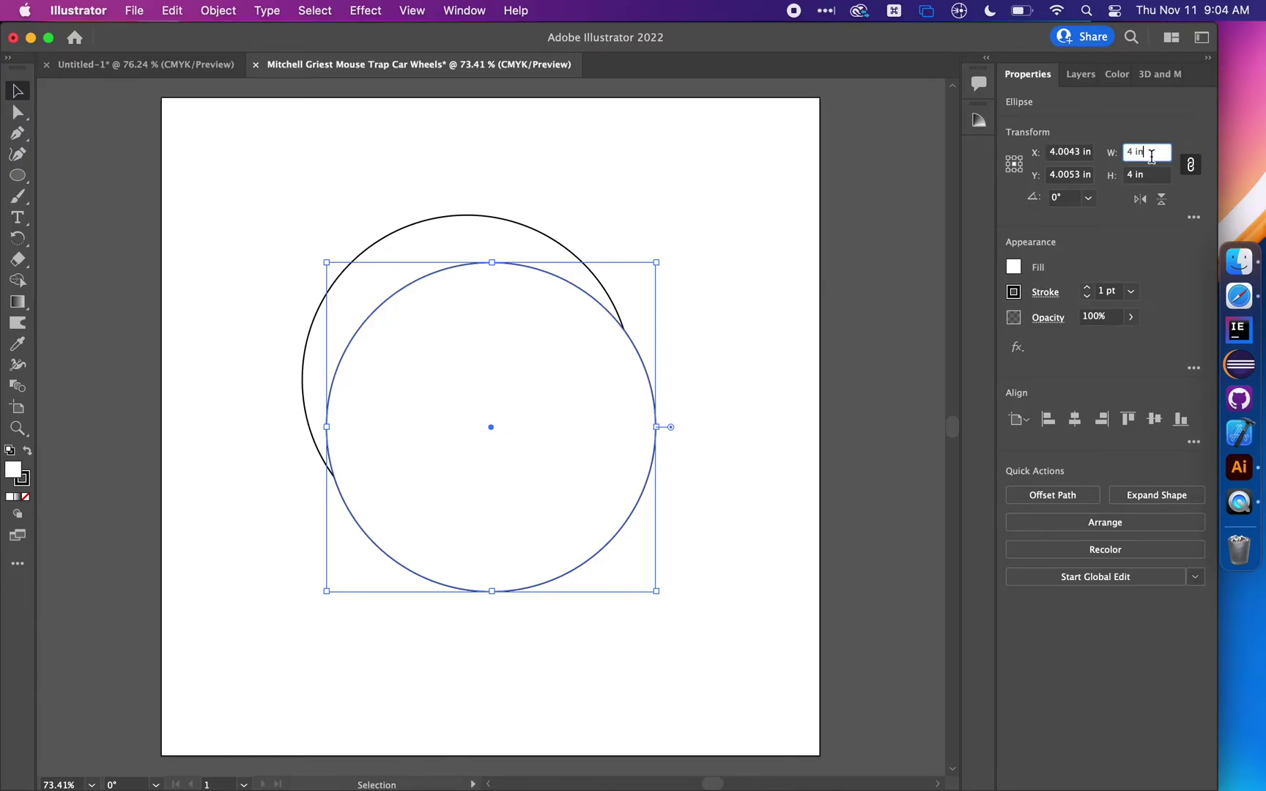
{"action": "key", "text": "super+a"}
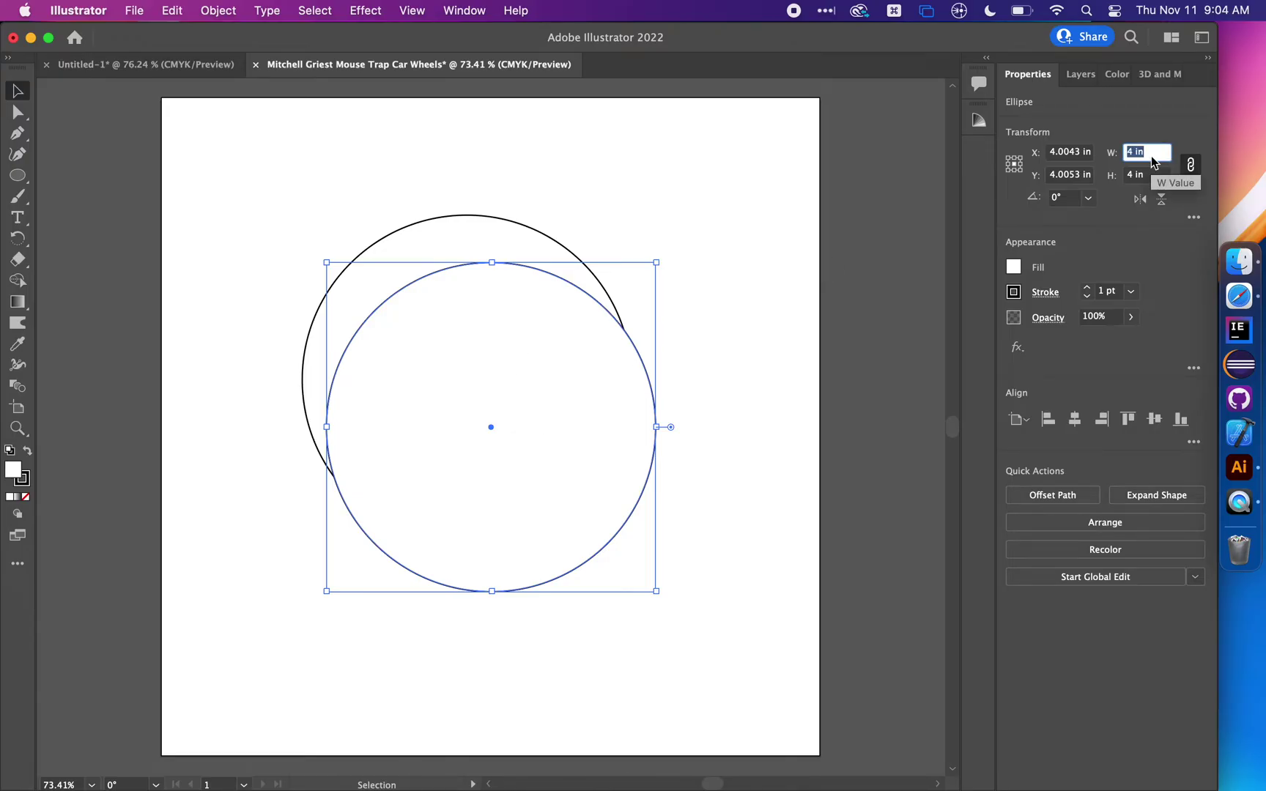
{"action": "key", "text": "BackSpace"}
{"action": "key", "text": "Return"}
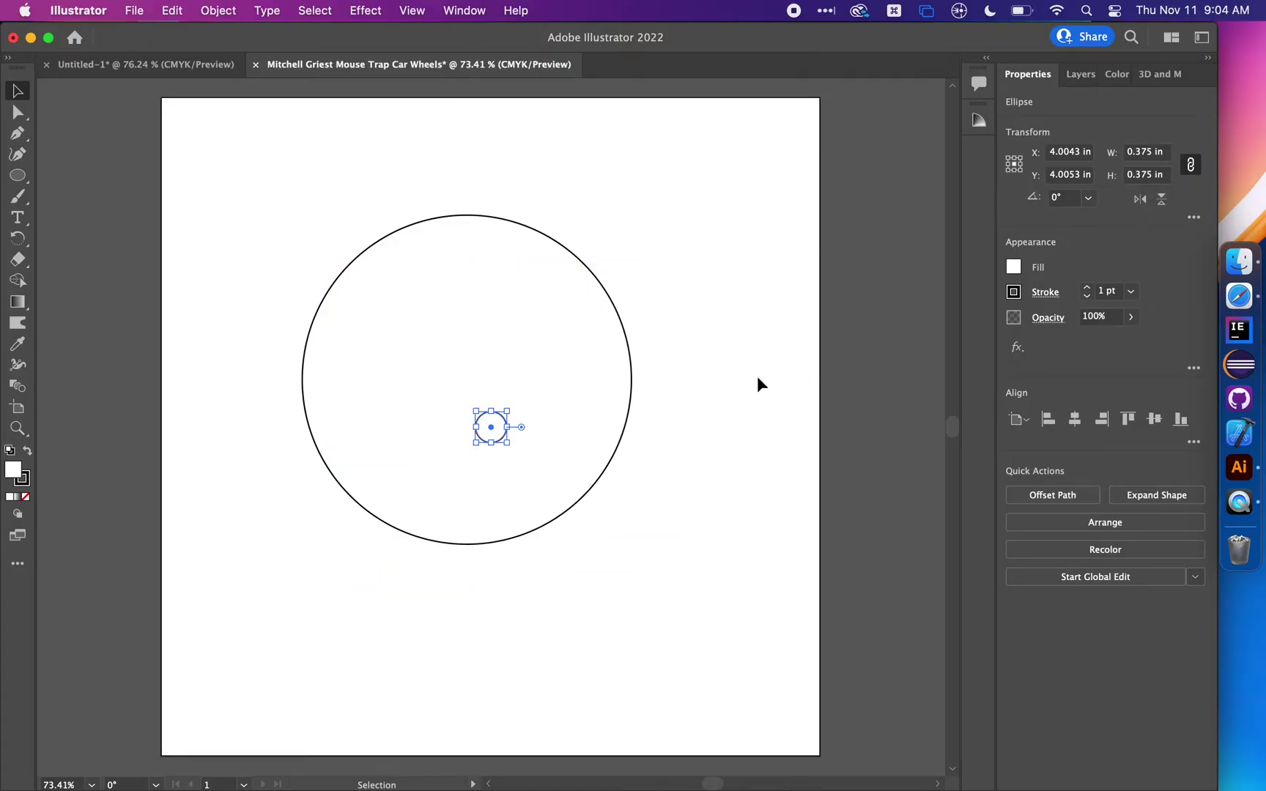
{"action": "left_click", "coordinate": [756, 376]}
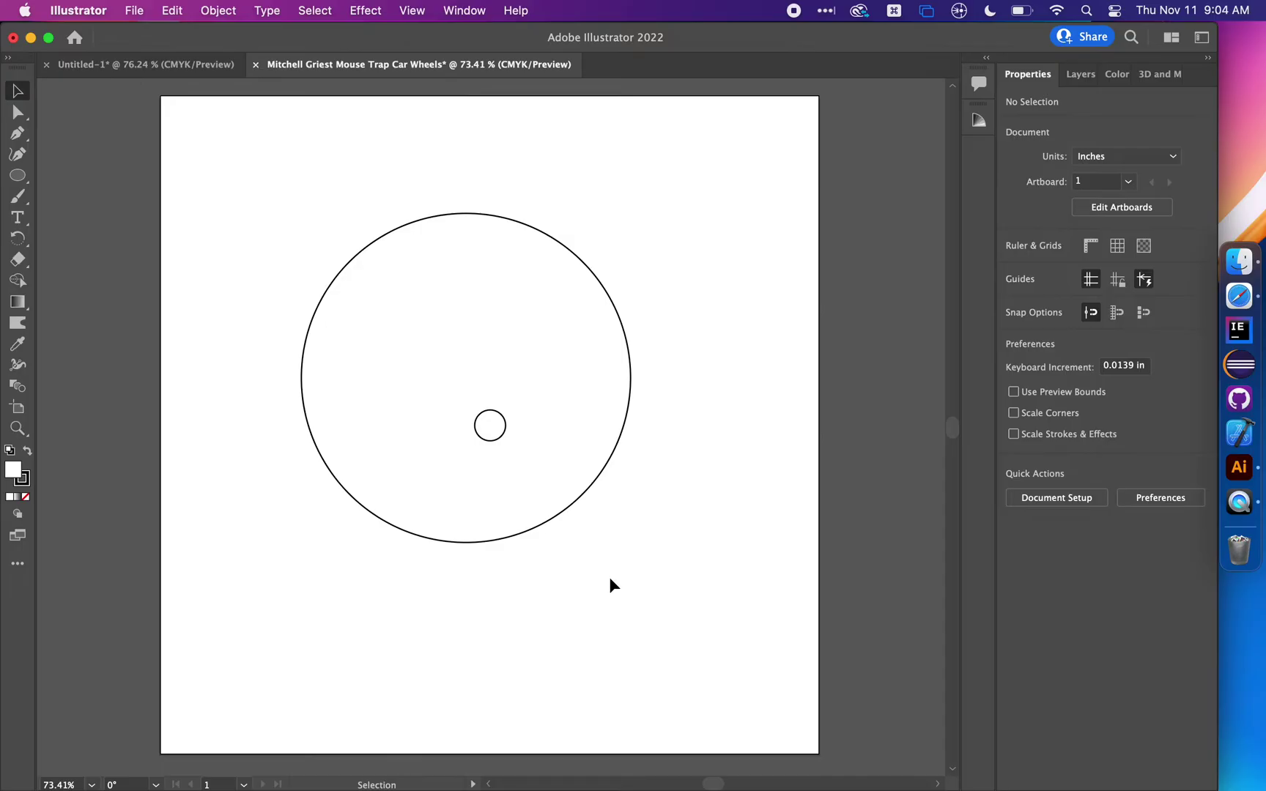
Center the axle hole in the wheel both ways and group the two circles
{"action": "left_click_drag", "start_coordinate": [632, 565], "coordinate": [395, 320]}
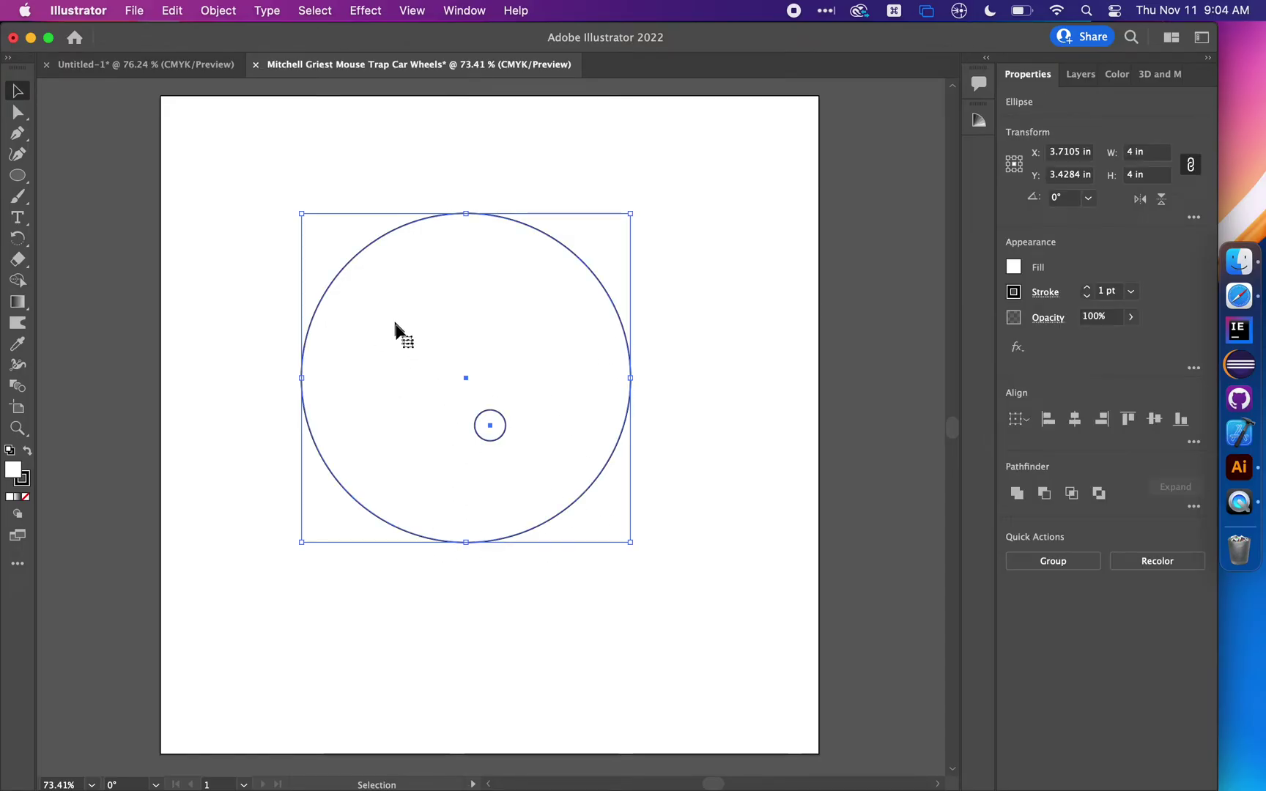
{"action": "left_click", "coordinate": [1074, 419]}
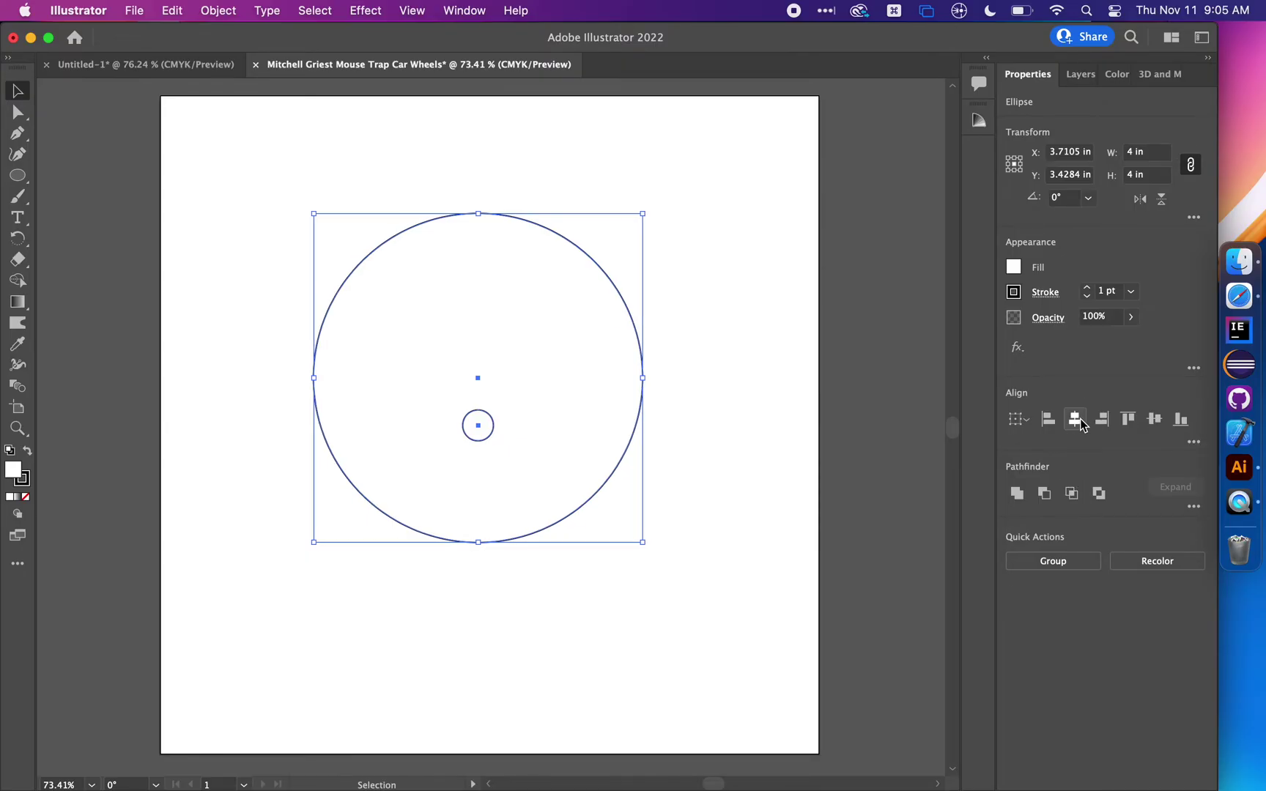
{"action": "left_click", "coordinate": [1154, 419]}
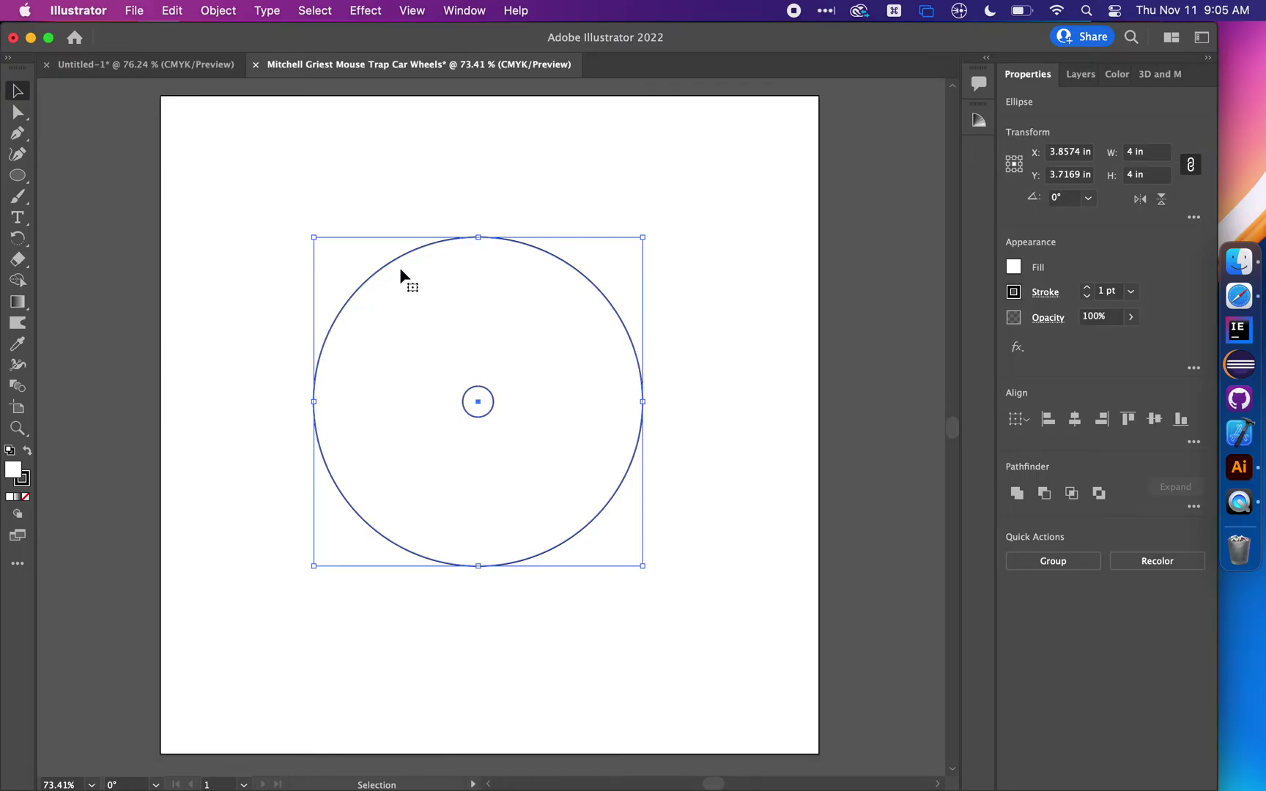
{"action": "right_click", "coordinate": [600, 359]}
{"action": "left_click", "coordinate": [647, 487]}
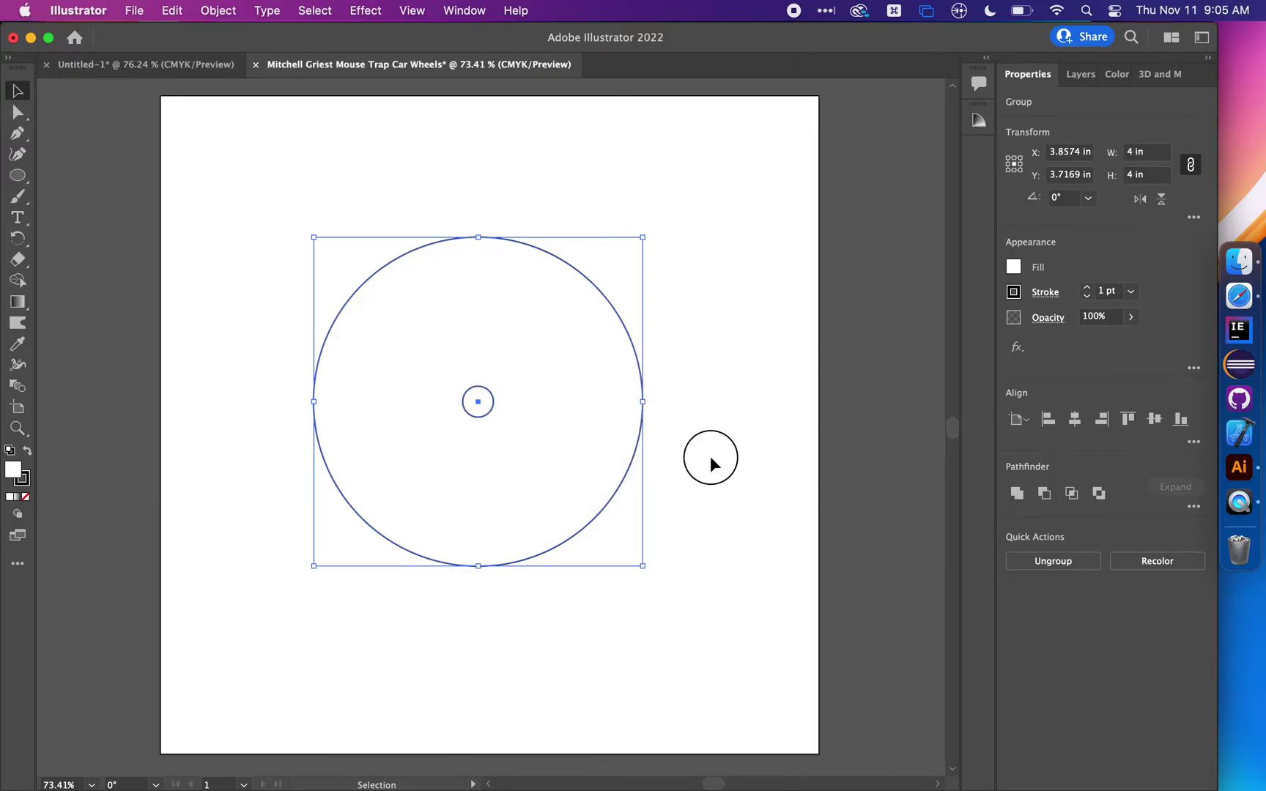
Align the circle group to the artboard center at X 4 in, Y 4 in
{"action": "left_click", "coordinate": [709, 459]}
{"action": "mouse_move", "coordinate": [585, 466]}
{"action": "left_mouse_down"}
{"action": "mouse_move", "coordinate": [404, 613]}
{"action": "mouse_move", "coordinate": [666, 461]}
{"action": "mouse_move", "coordinate": [519, 413]}
{"action": "mouse_move", "coordinate": [553, 416]}
{"action": "mouse_move", "coordinate": [551, 405]}
{"action": "mouse_move", "coordinate": [603, 458]}
{"action": "left_mouse_up"}
{"action": "left_click", "coordinate": [726, 364]}
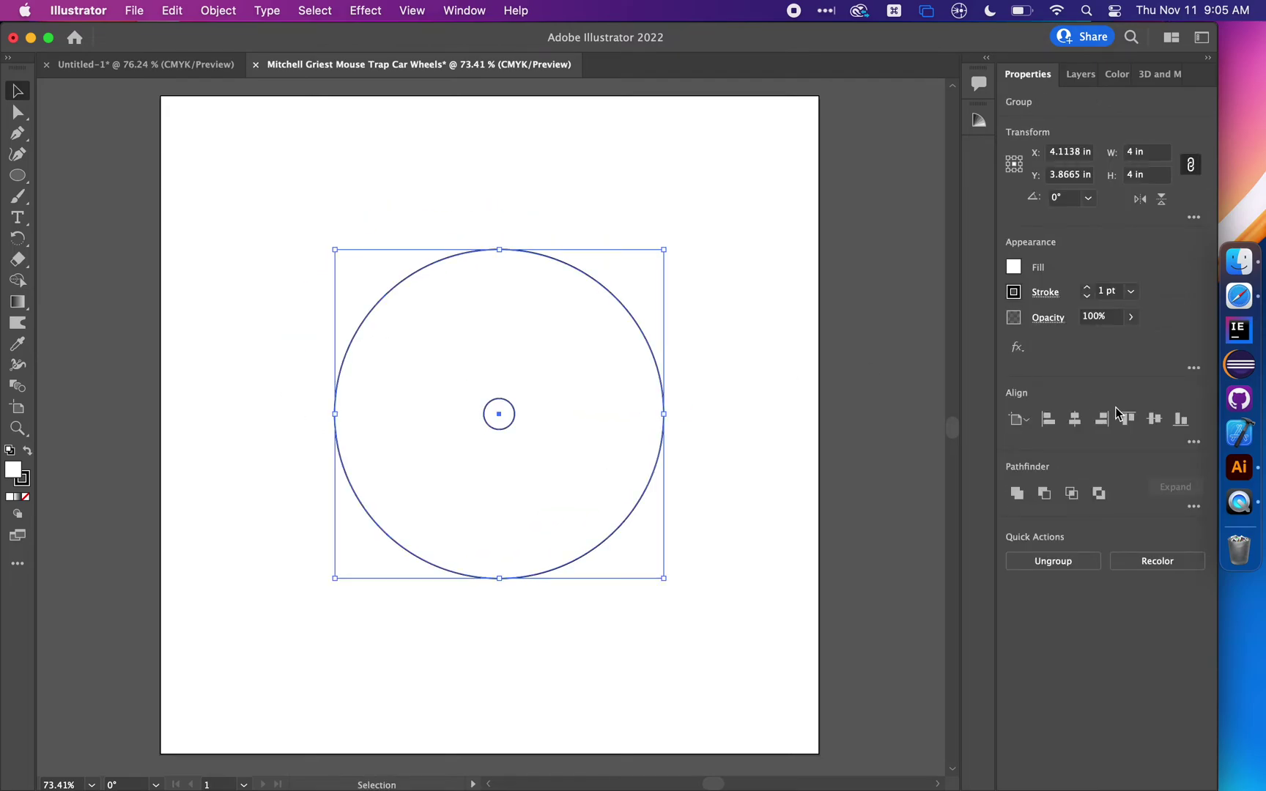
{"action": "left_click", "coordinate": [1079, 424]}
{"action": "left_click", "coordinate": [1154, 422]}
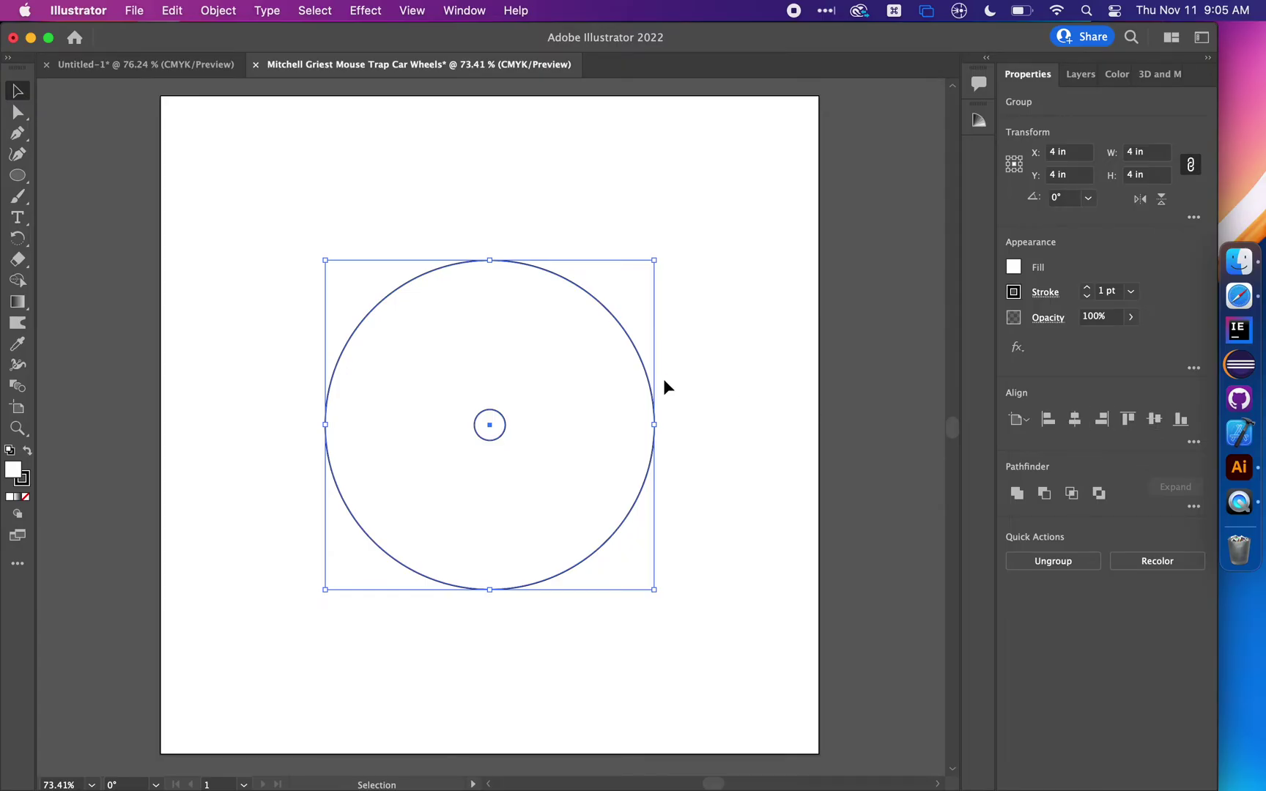
{"action": "scroll", "coordinate": [646, 387], "scroll_direction": "up", "scroll_amount": 5}
{"action": "scroll", "coordinate": [644, 385], "scroll_direction": "left", "scroll_amount": 3}
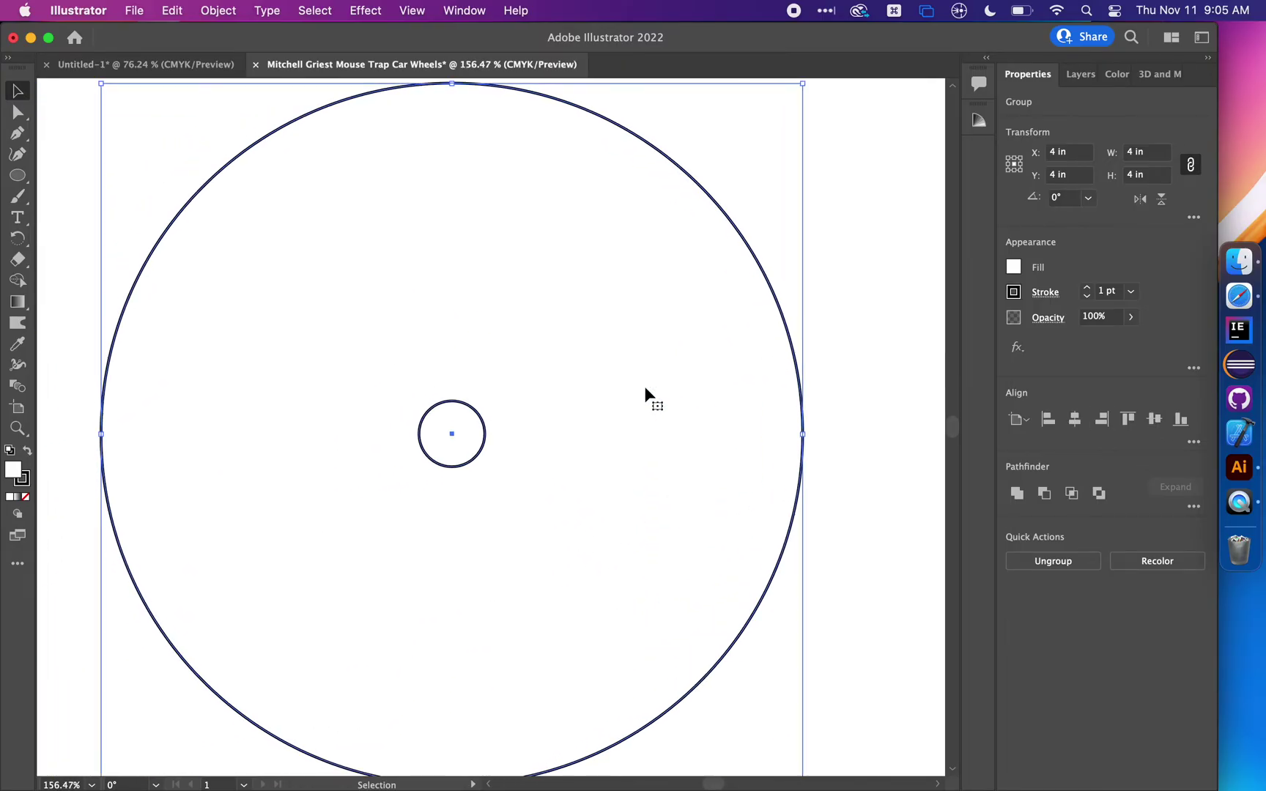
{"action": "left_click", "coordinate": [862, 303]}
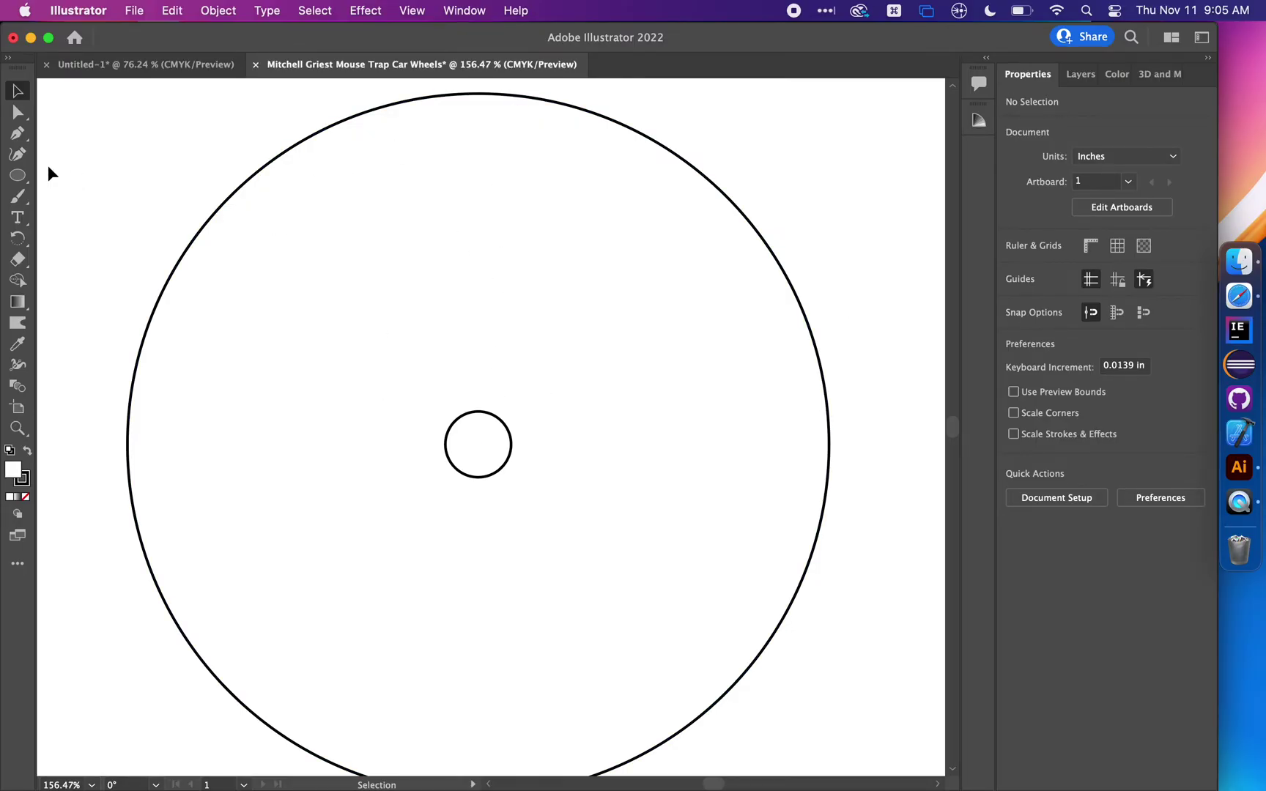
Pen a closed narrow triangle whose bottom tip sits just above the axle hole
{"action": "left_click", "coordinate": [26, 135]}
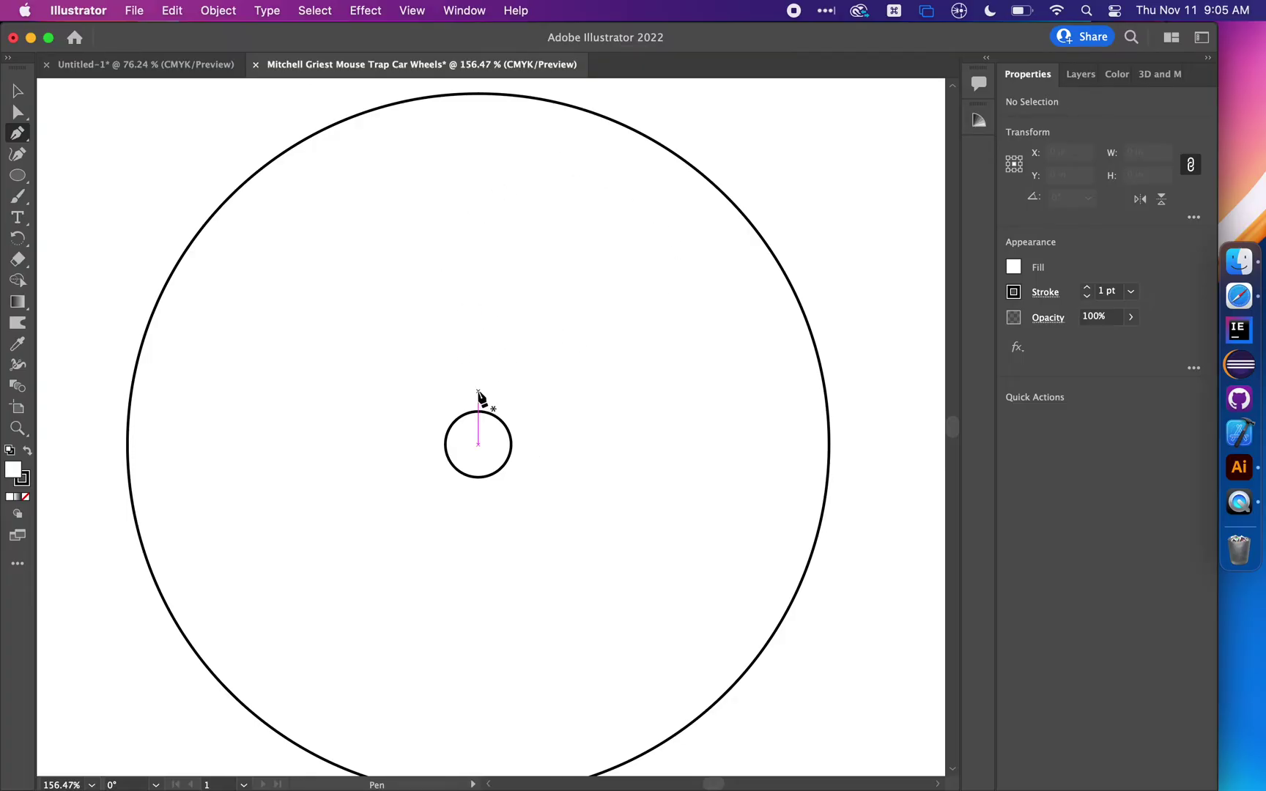
{"action": "left_click", "coordinate": [114, 63]}
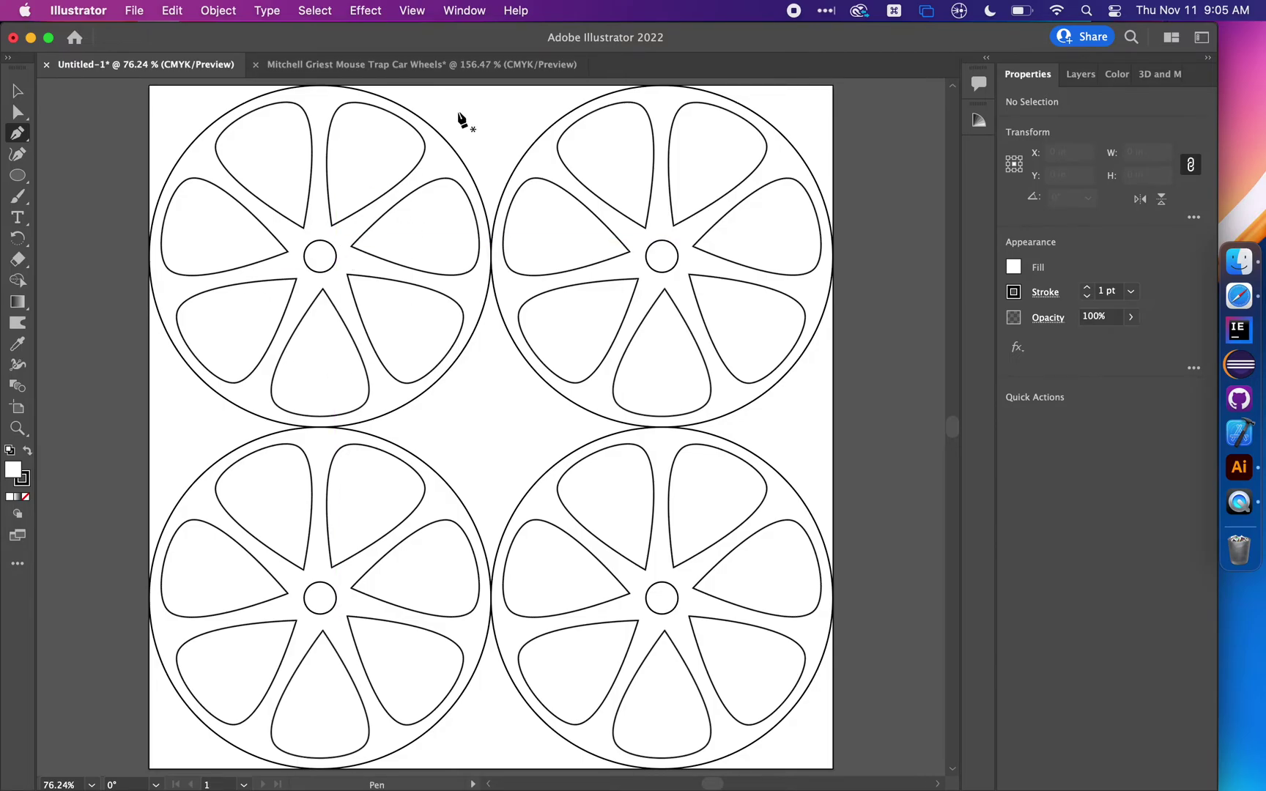
{"action": "left_click", "coordinate": [457, 64]}
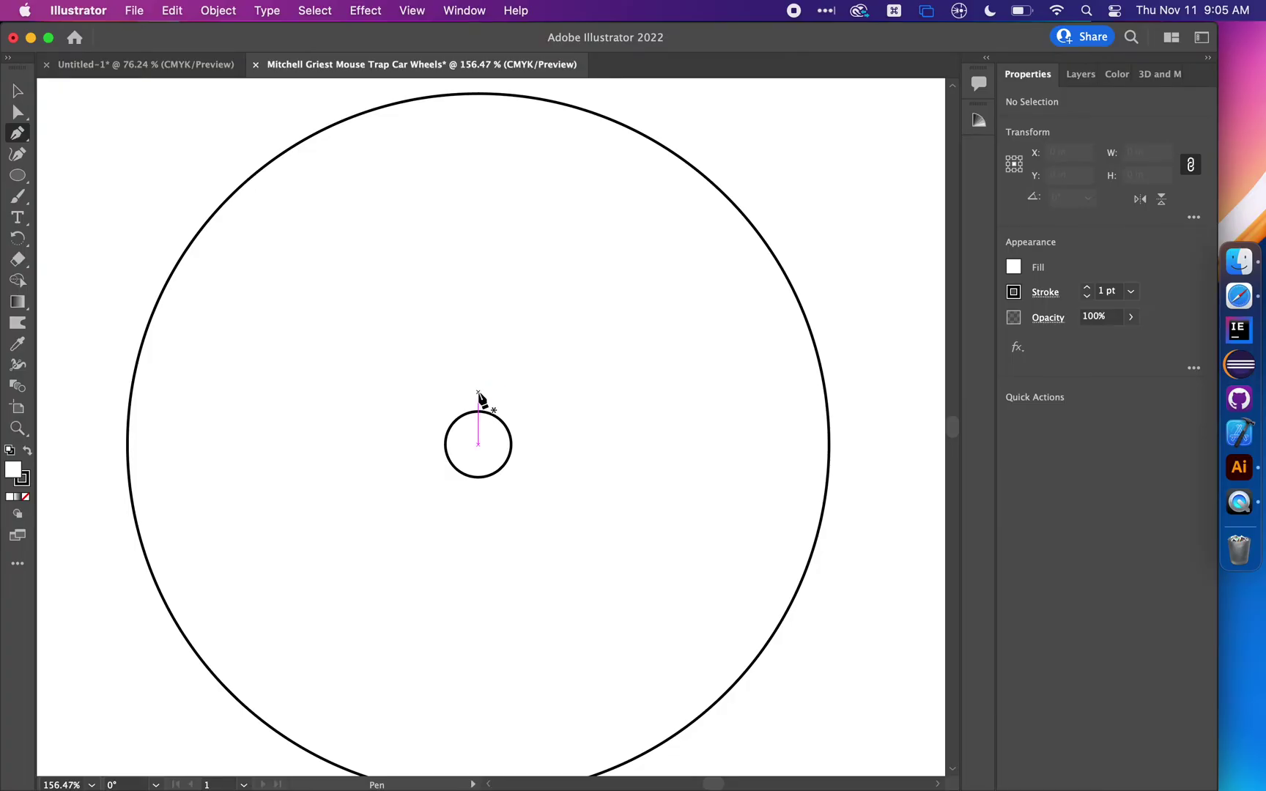
{"action": "left_click", "coordinate": [479, 392]}
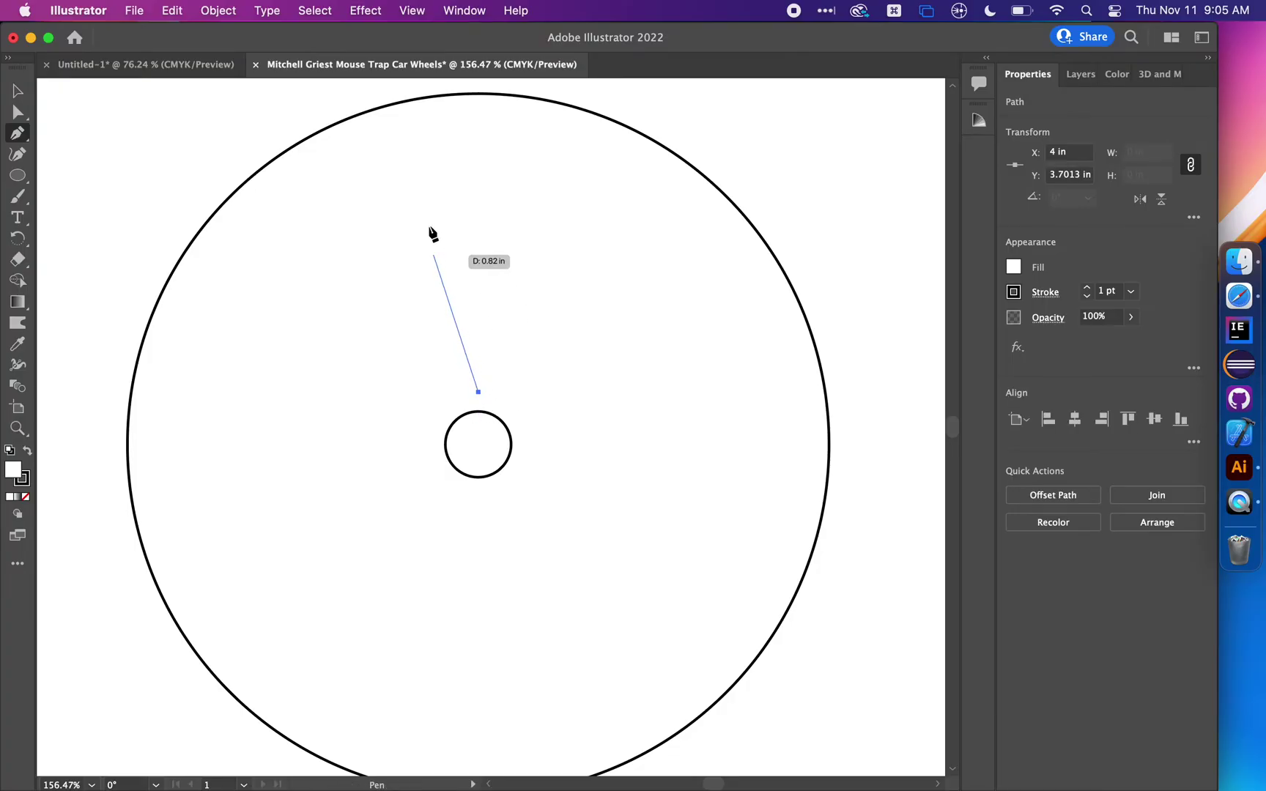
{"action": "left_click", "coordinate": [388, 143]}
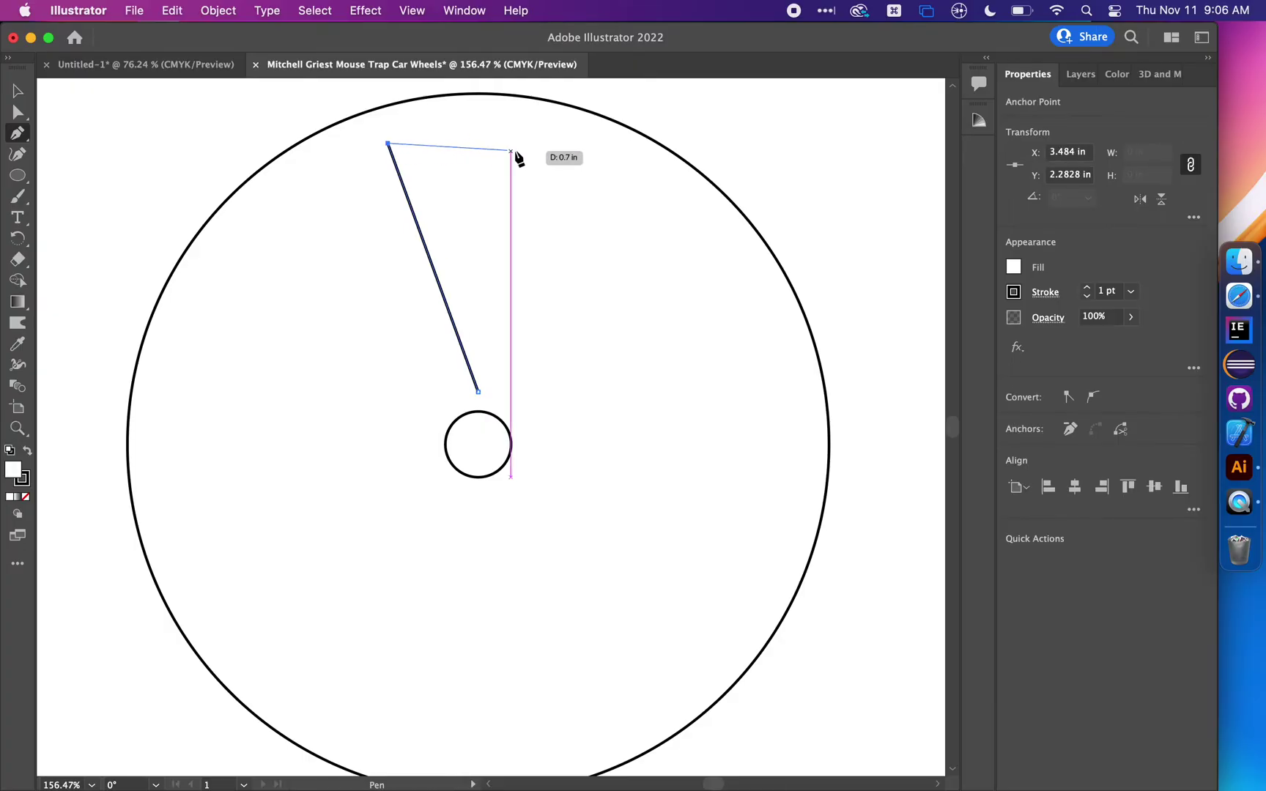
{"action": "left_click", "coordinate": [567, 144]}
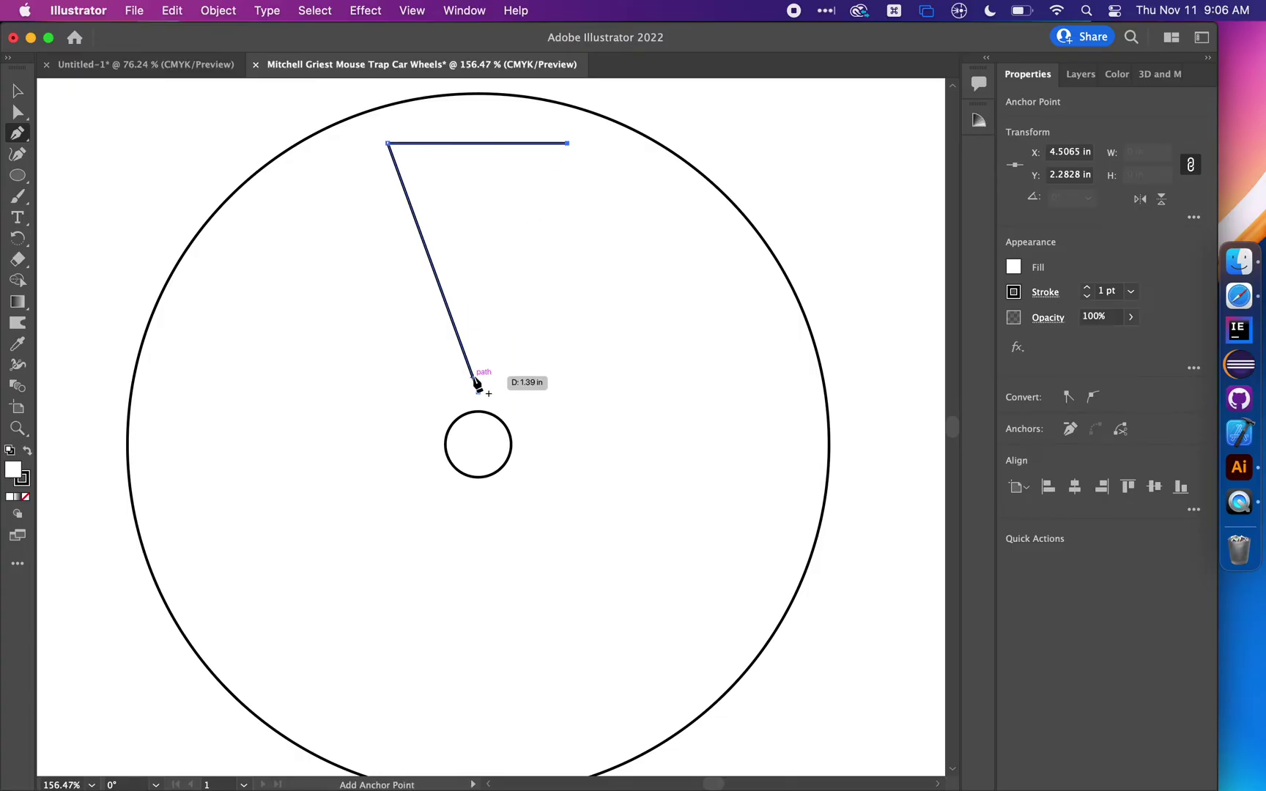
{"action": "left_click", "coordinate": [478, 392]}
{"action": "key", "text": "super+j"}
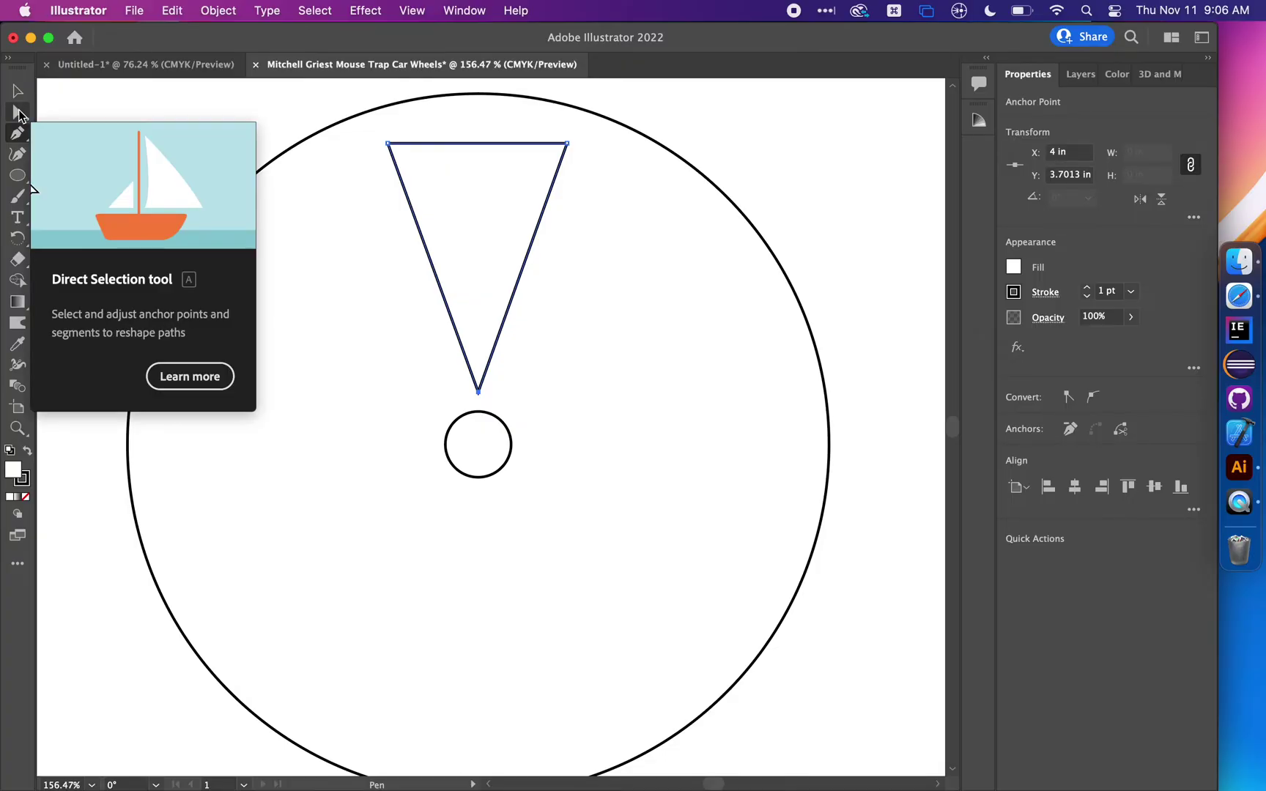
Convert the triangle's two top anchors to smooth points, forming a 1.1031 × 1.5476 in teardrop
{"action": "left_click", "coordinate": [20, 114]}
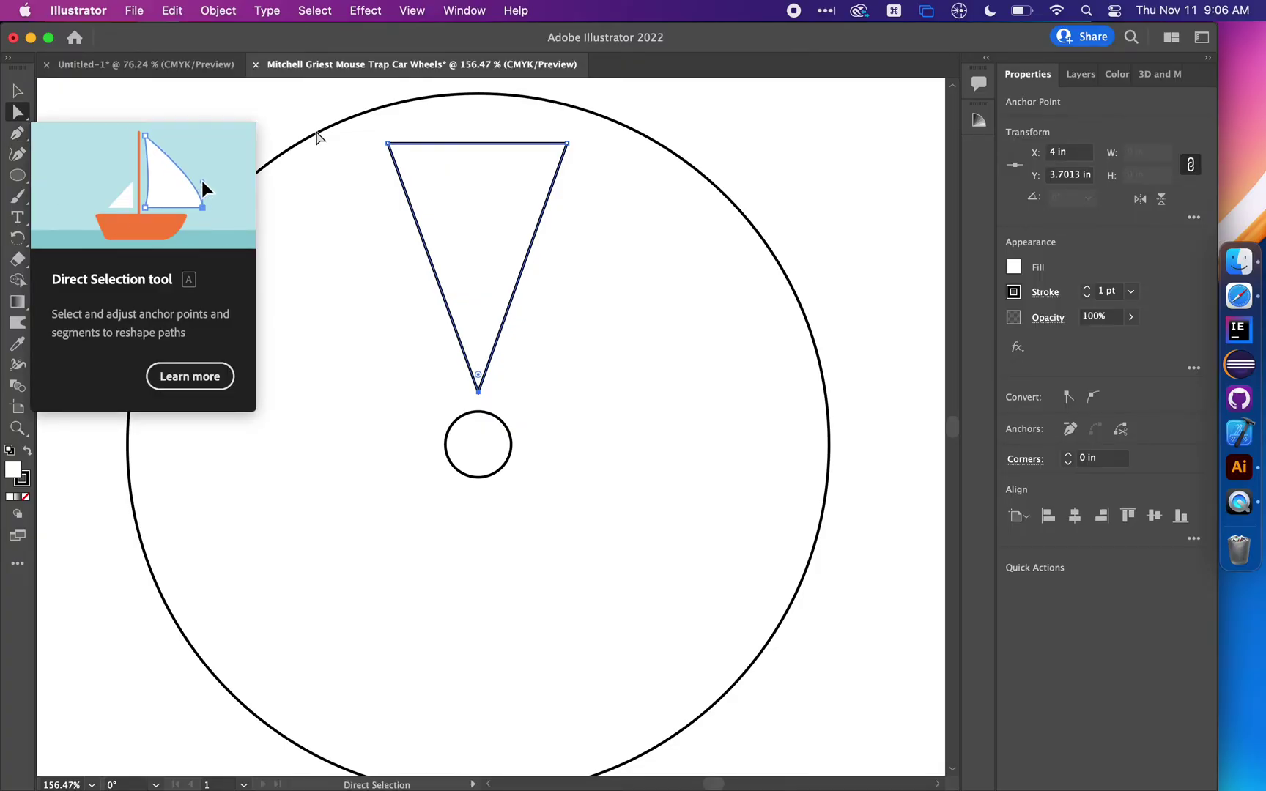
{"action": "left_click", "coordinate": [389, 145]}
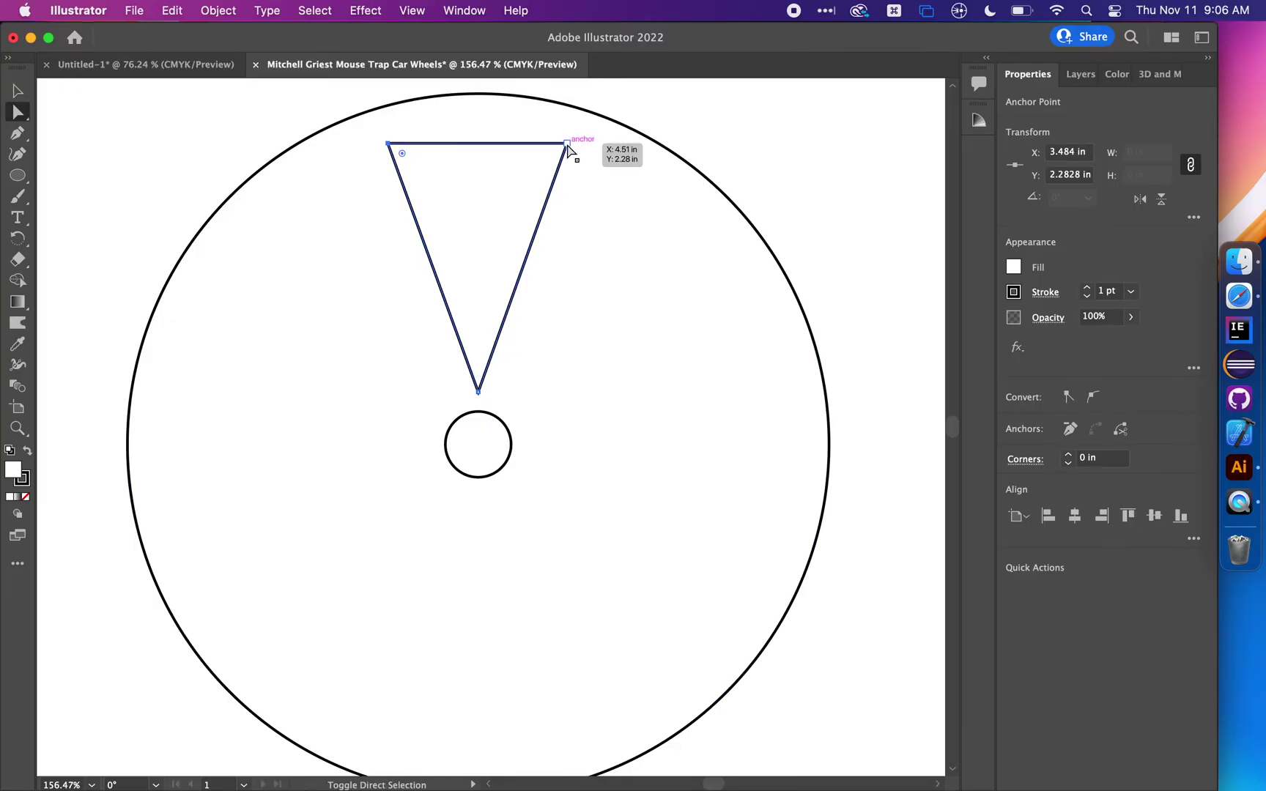
{"action": "left_click", "coordinate": [537, 156]}
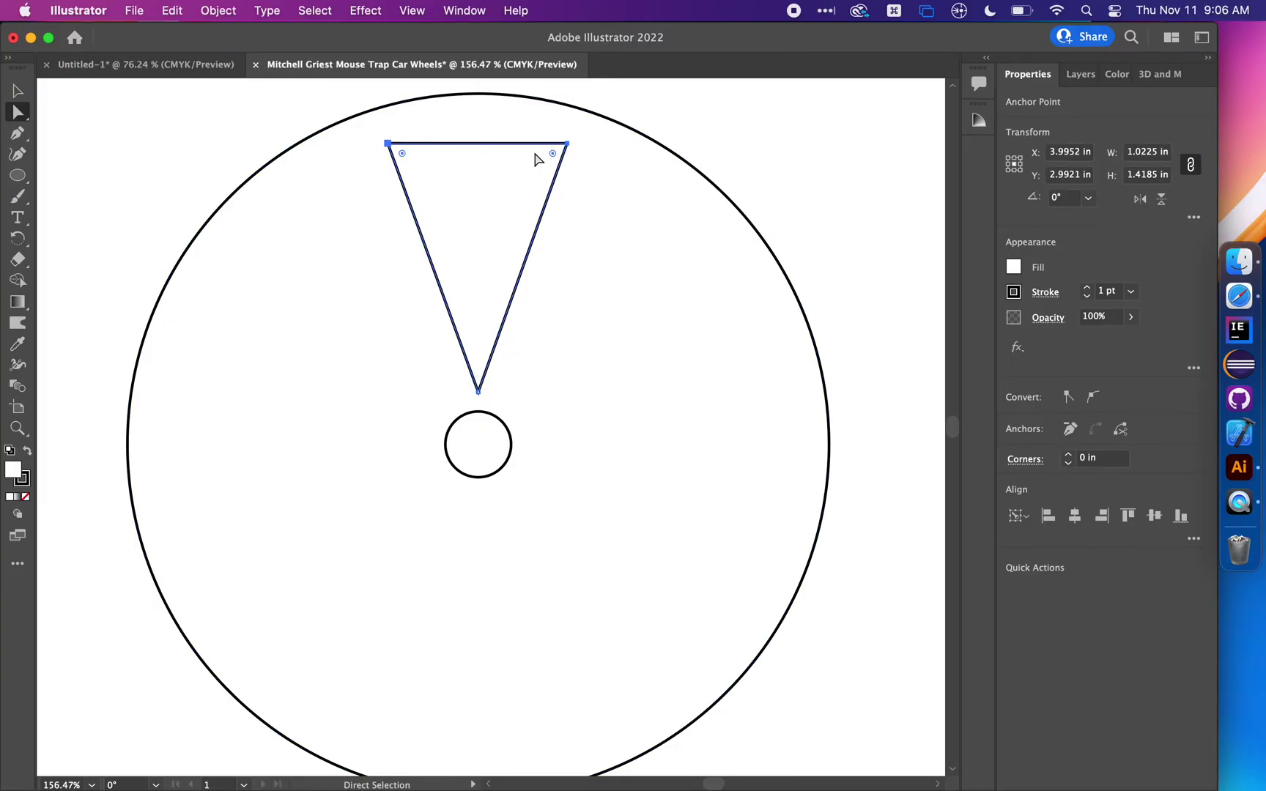
{"action": "left_click_drag", "start_coordinate": [552, 157], "coordinate": [520, 181]}
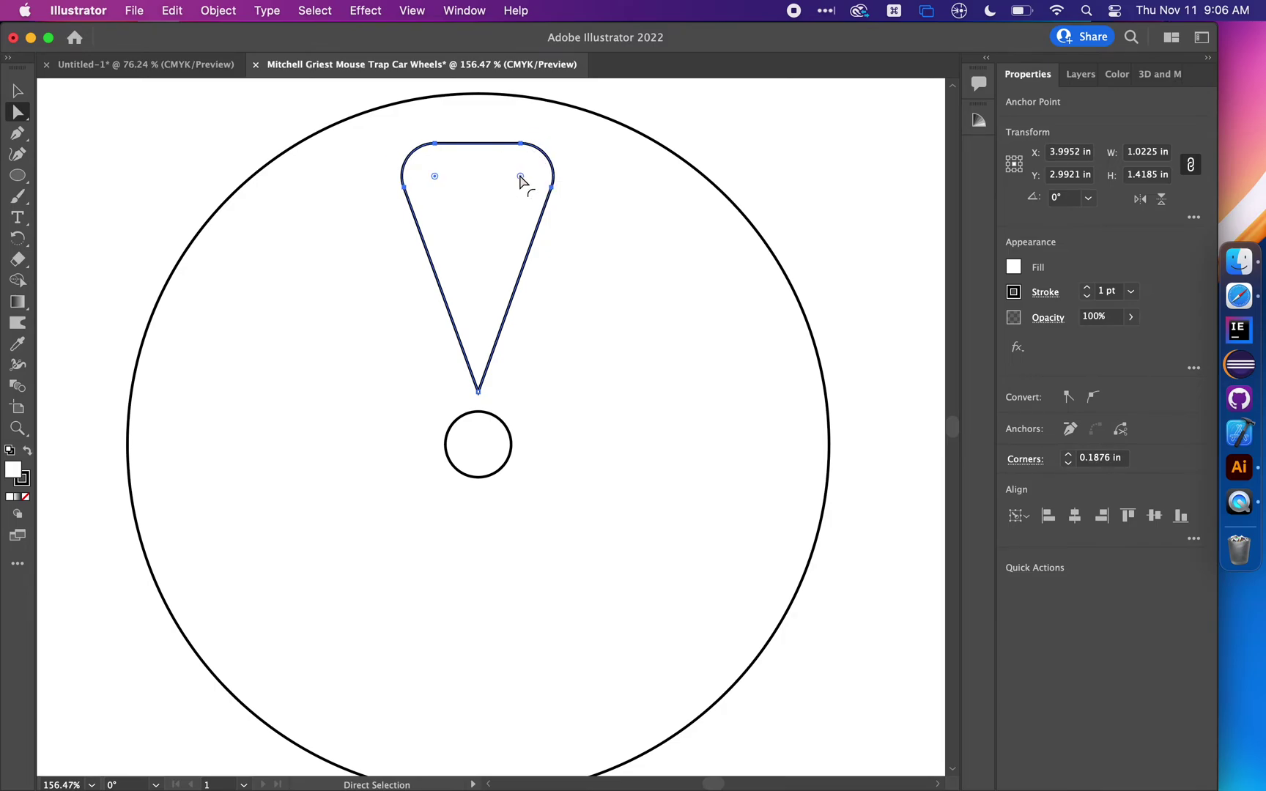
{"action": "key", "text": "super+z"}
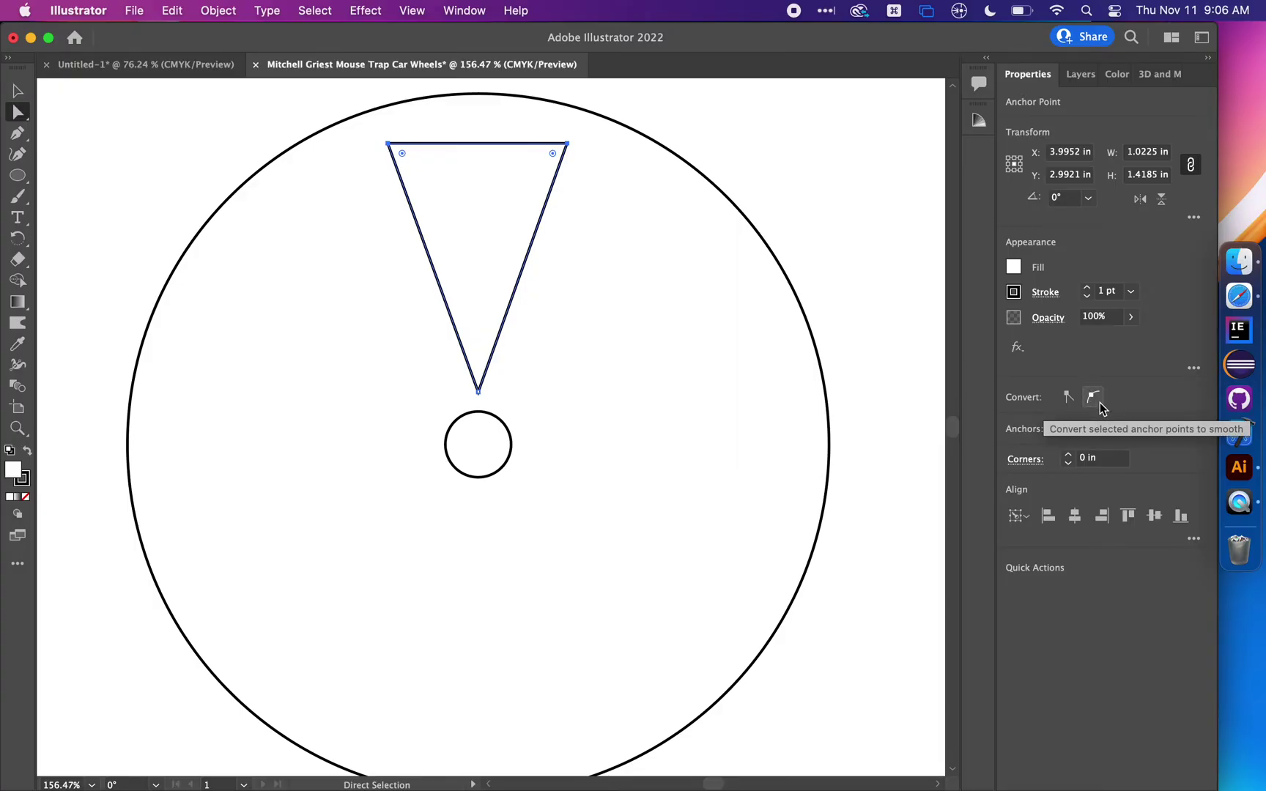
{"action": "left_click", "coordinate": [1098, 401]}
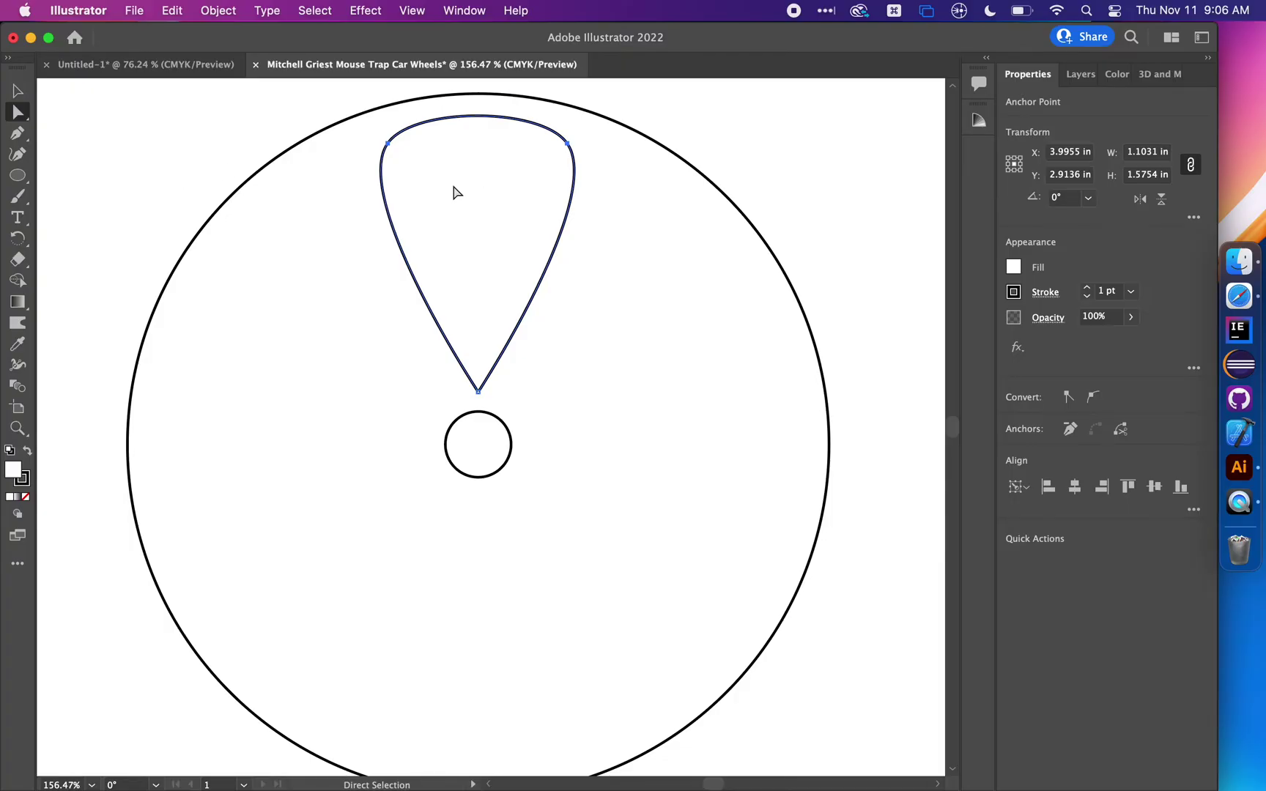
{"action": "key", "text": "Up"}
{"action": "key", "text": "Up"}
{"action": "key", "text": "Up"}
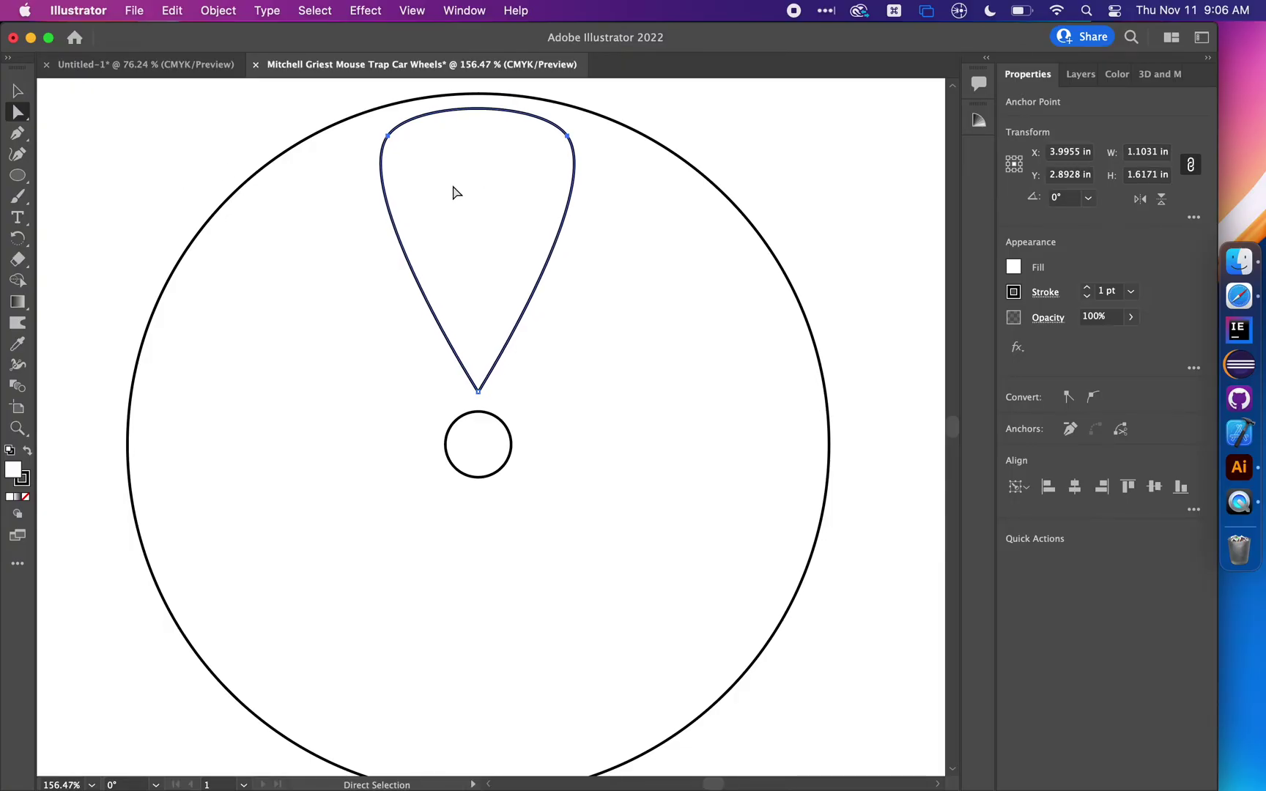
{"action": "key", "text": "Down"}
{"action": "key", "text": "Down"}
{"action": "key", "text": "Down"}
{"action": "key", "text": "Down"}
{"action": "key", "text": "Up"}
{"action": "key", "text": "Up"}
{"action": "key", "text": "Up"}
{"action": "key", "text": "Up"}
{"action": "key", "text": "Up"}
{"action": "key", "text": "Up"}
{"action": "key", "text": "Up"}
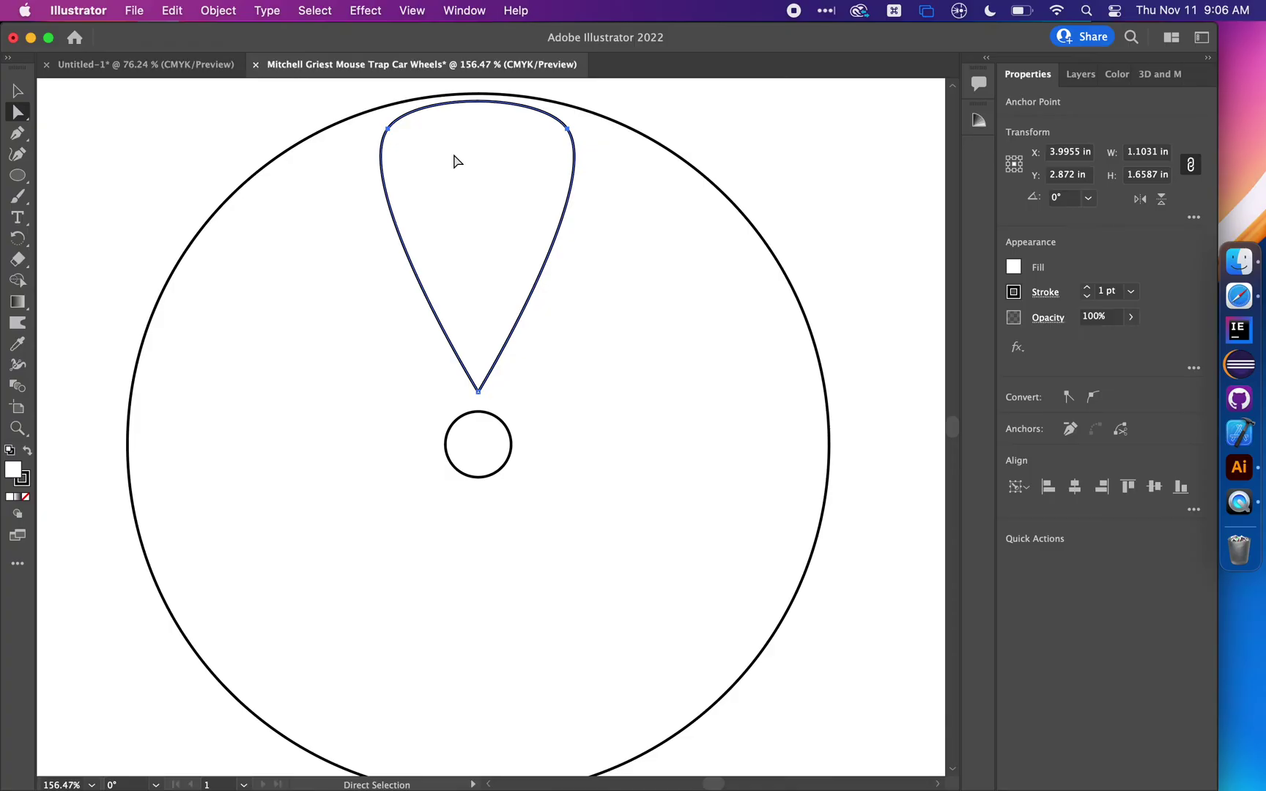
{"action": "key", "text": "Down"}
{"action": "key", "text": "Down"}
{"action": "key", "text": "Down"}
{"action": "key", "text": "Down"}
{"action": "key", "text": "Down"}
{"action": "key", "text": "Down"}
{"action": "key", "text": "Down"}
{"action": "key", "text": "Down"}
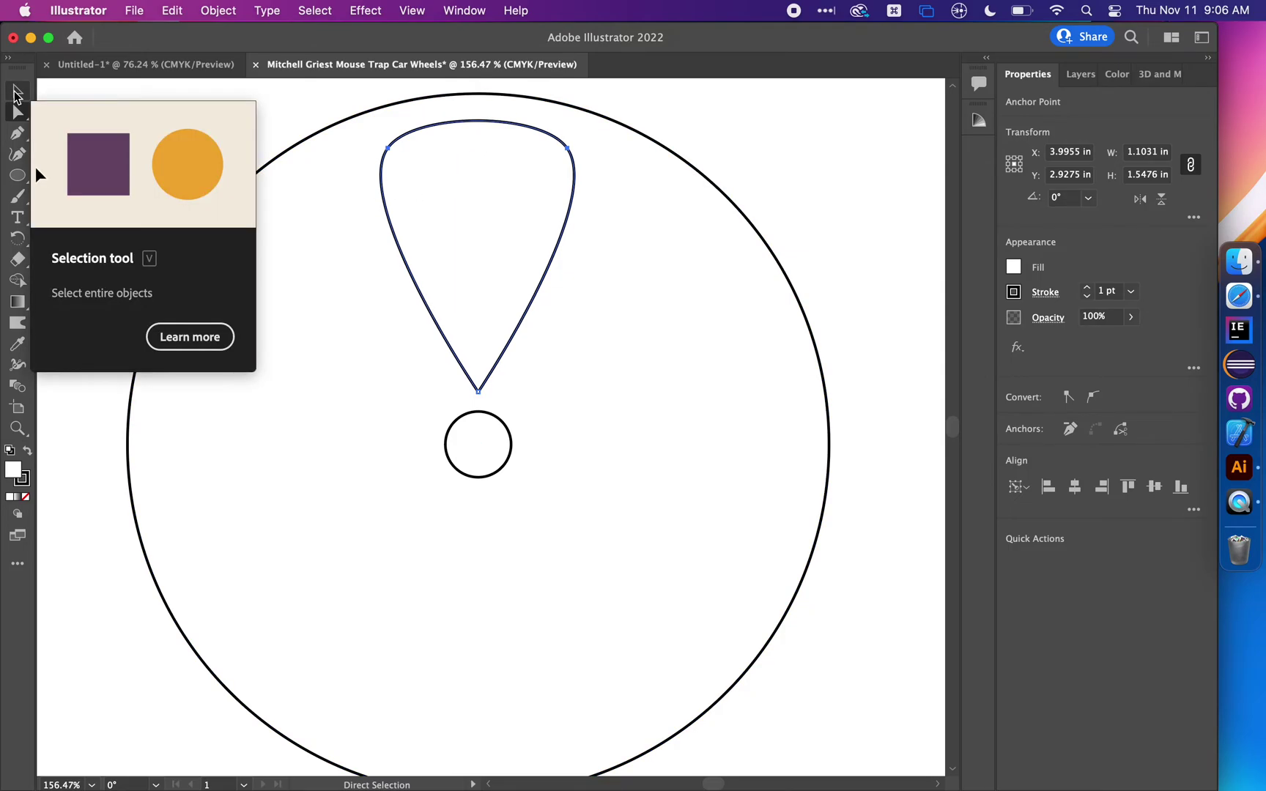
Try a Grid repeat on the teardrop, undo it, then apply Object > Repeat > Radial
{"action": "key", "text": "v"}
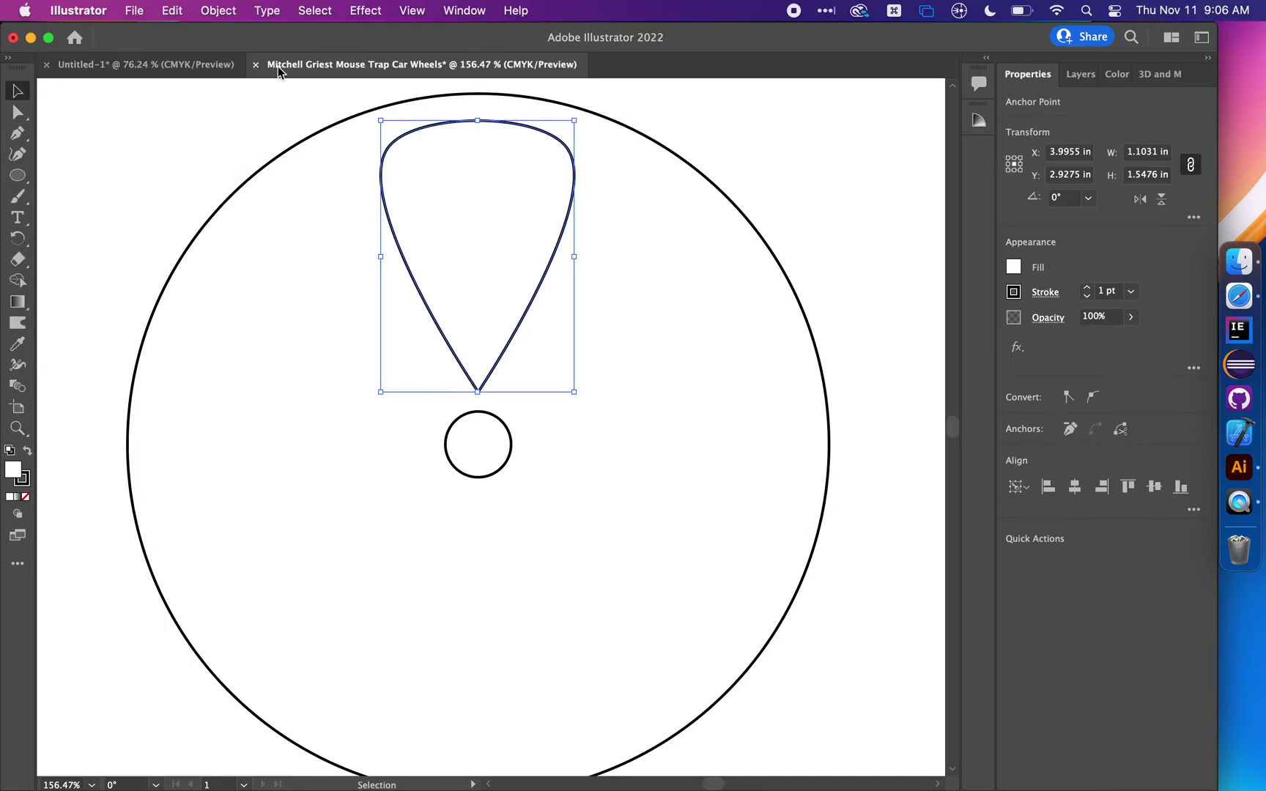
{"action": "left_click", "coordinate": [216, 11]}
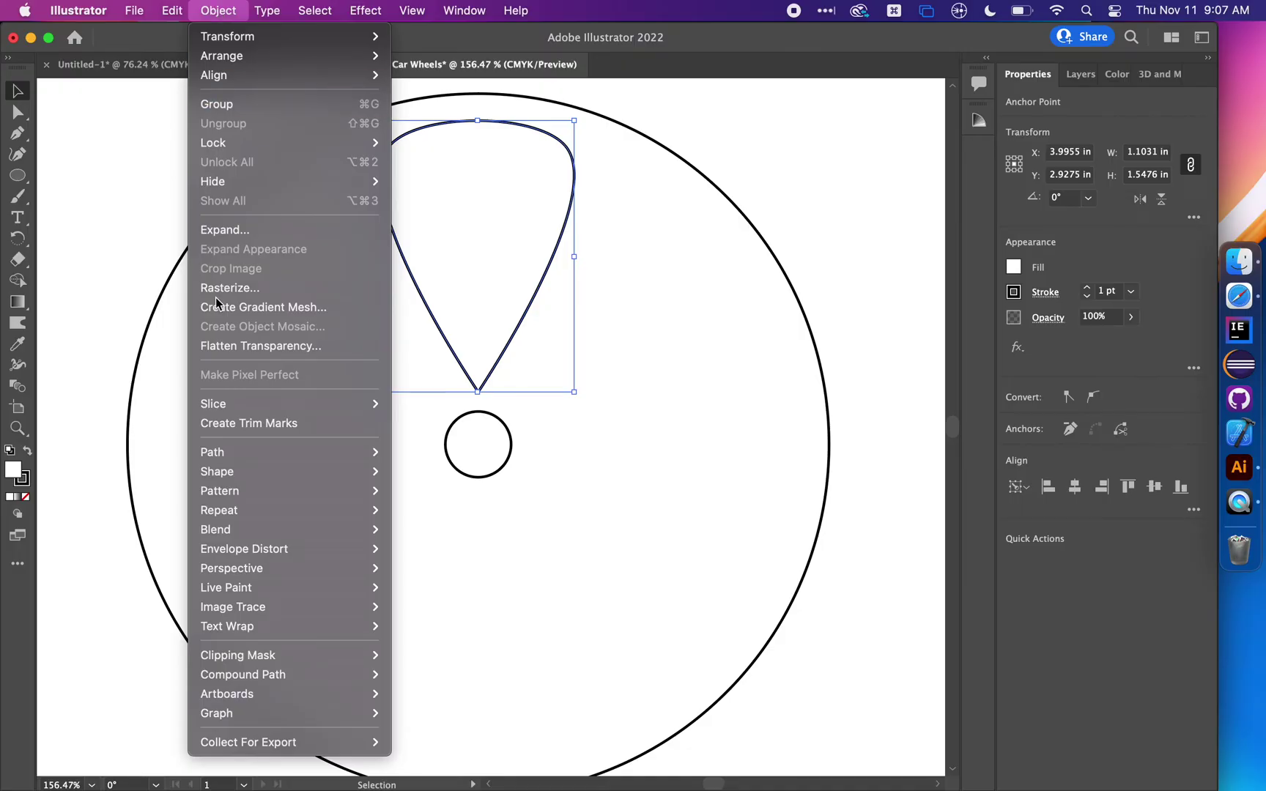
{"action": "mouse_move", "coordinate": [218, 516]}
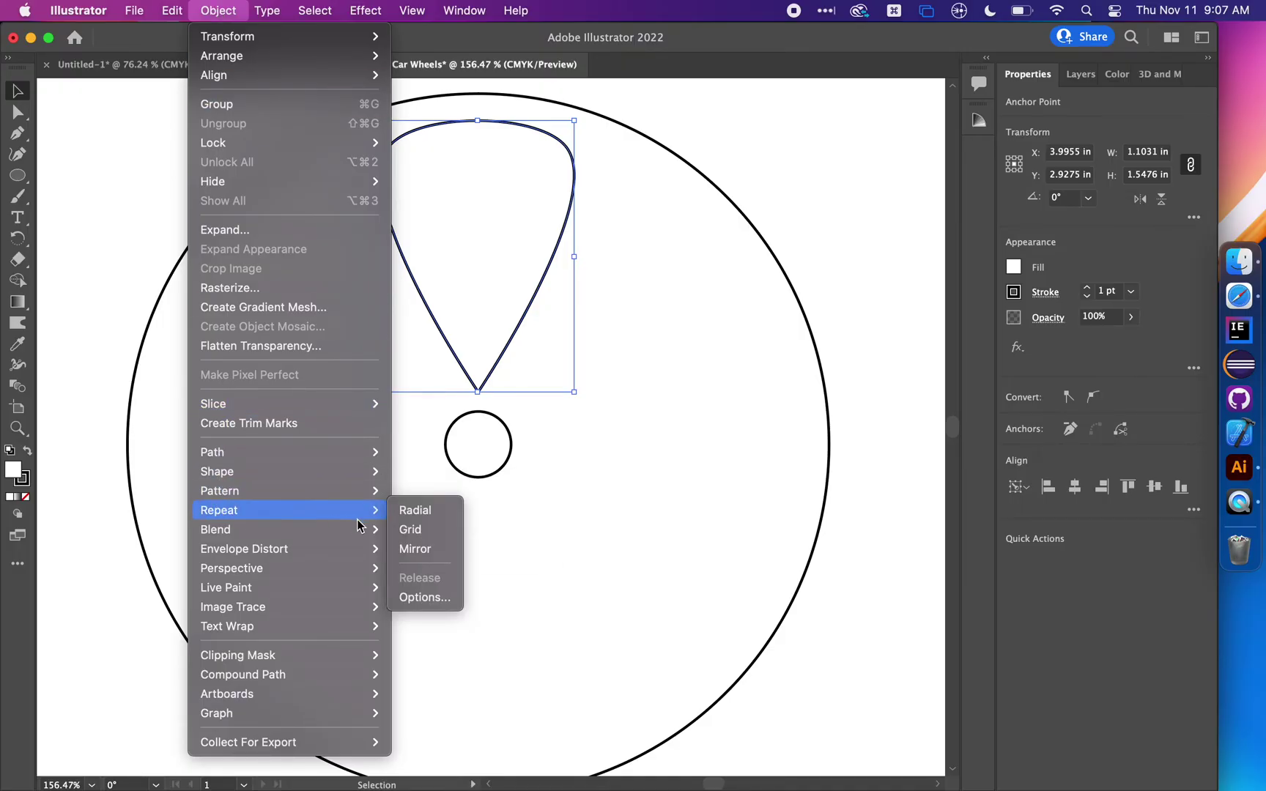
{"action": "left_click", "coordinate": [419, 529]}
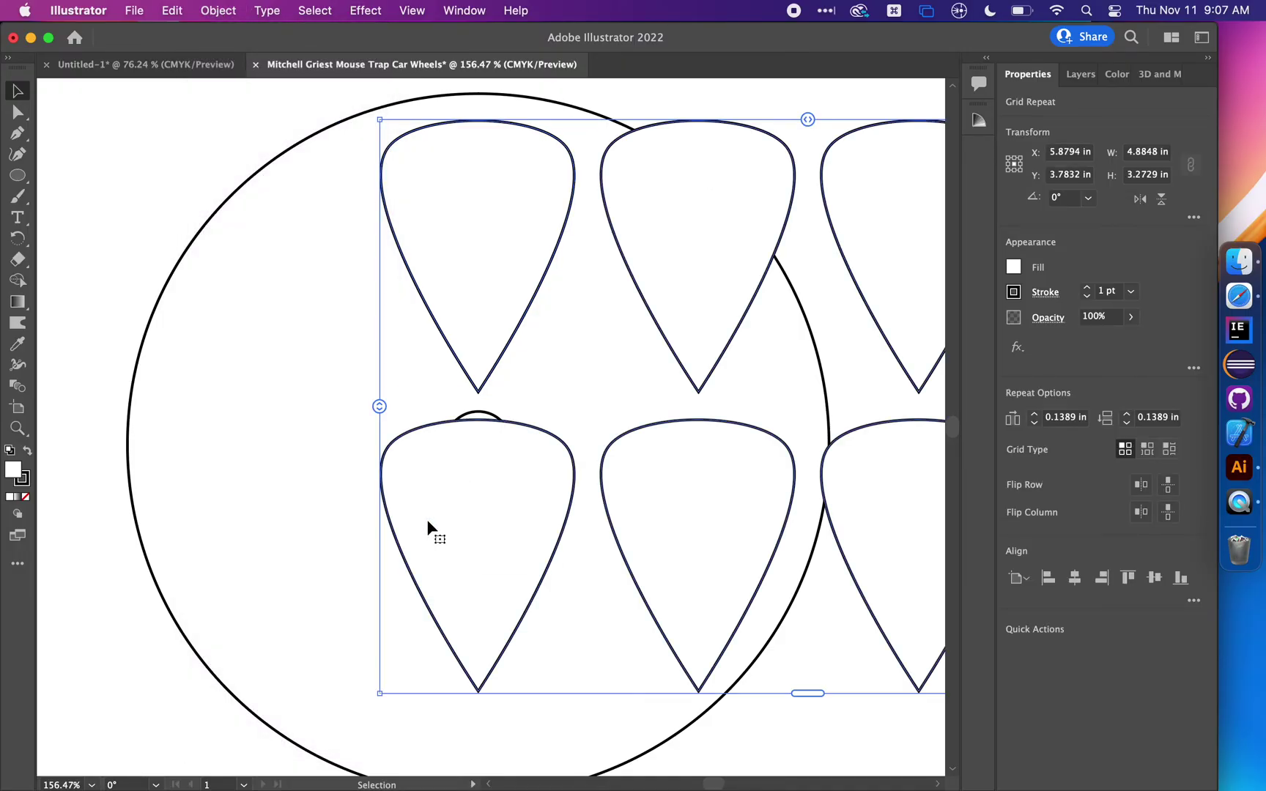
{"action": "key", "text": "super+z"}
{"action": "left_click", "coordinate": [213, 11]}
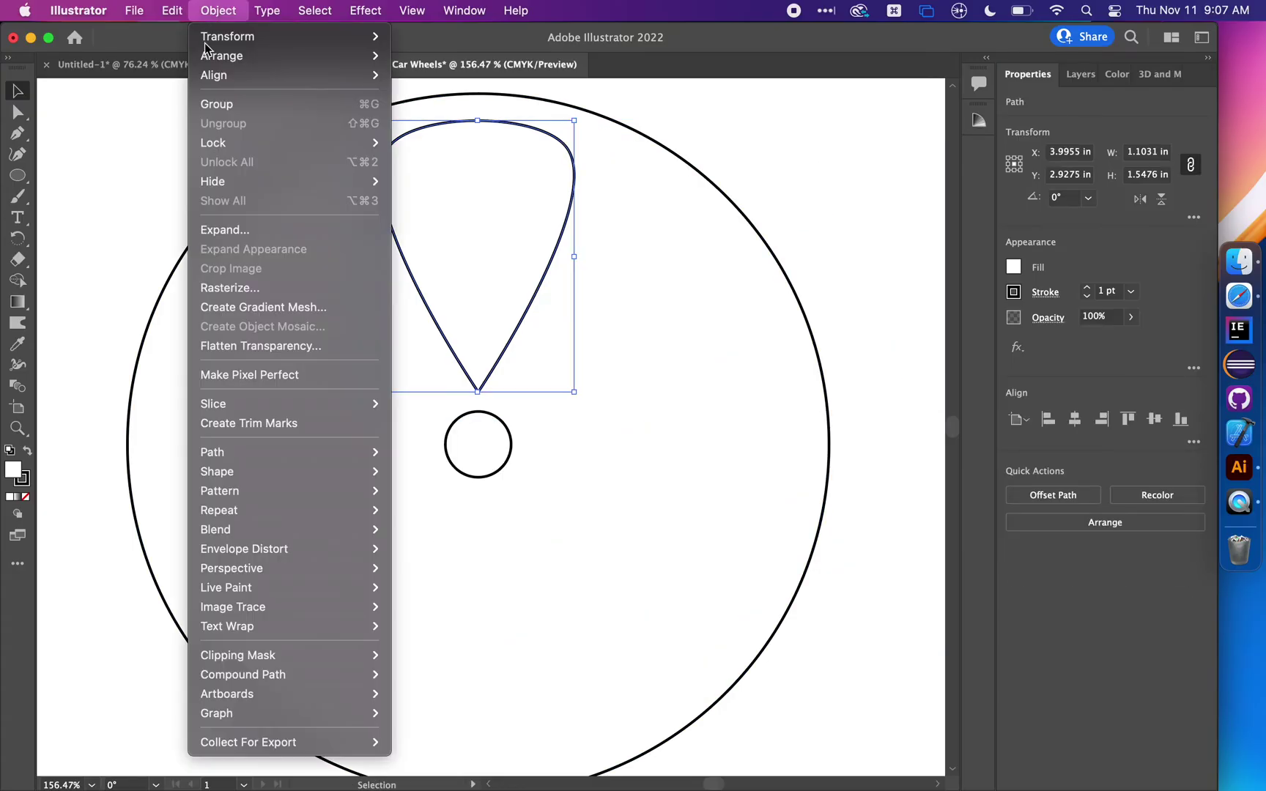
{"action": "mouse_move", "coordinate": [270, 509]}
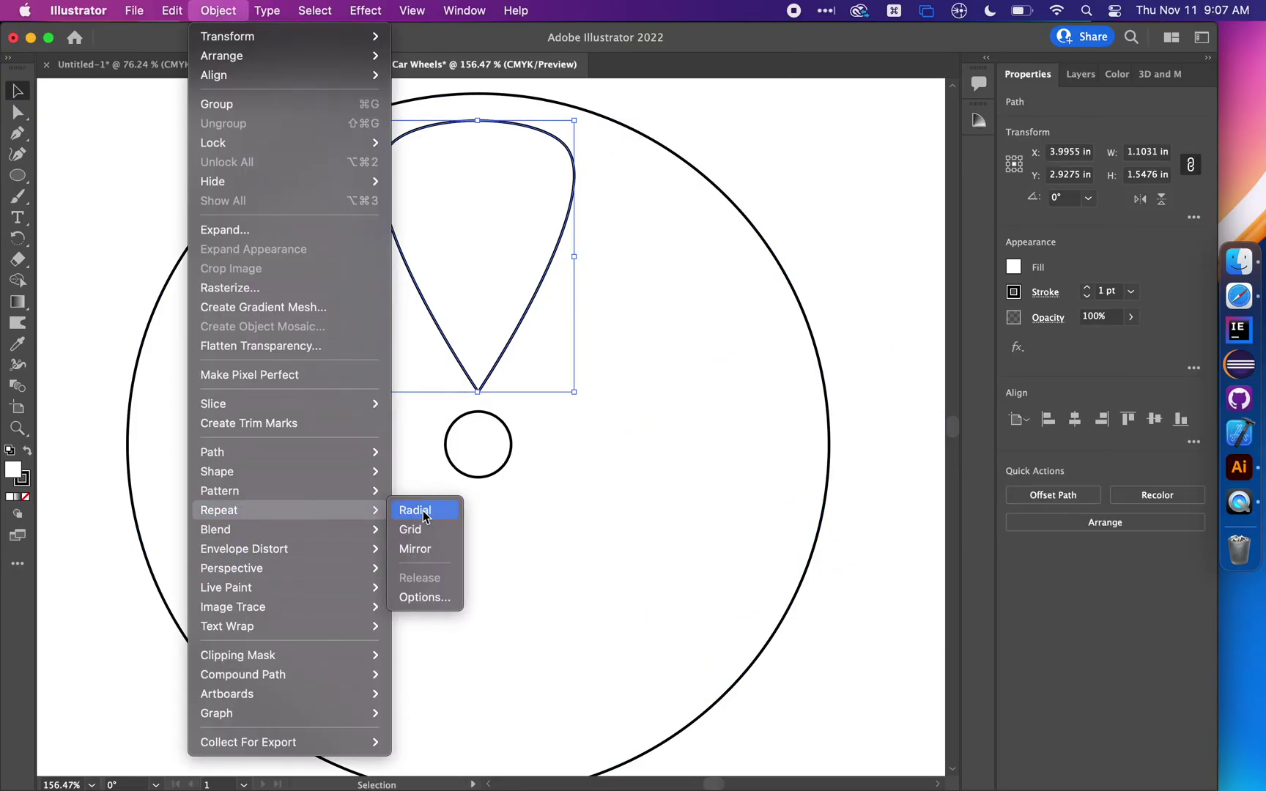
{"action": "left_click", "coordinate": [424, 516]}
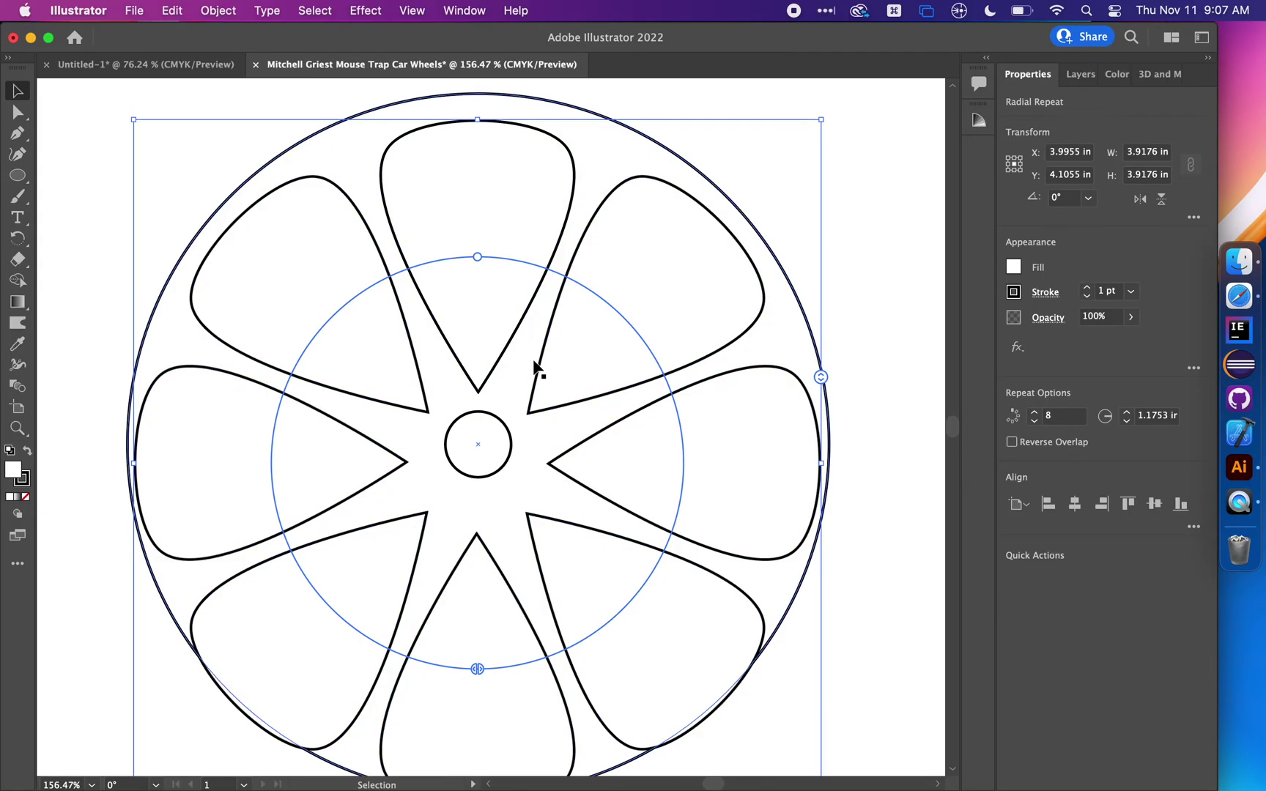
Set the radial repeat to 6 instances at a 1.125 in radius
{"action": "scroll", "coordinate": [565, 445], "scroll_direction": "down", "scroll_amount": 3}
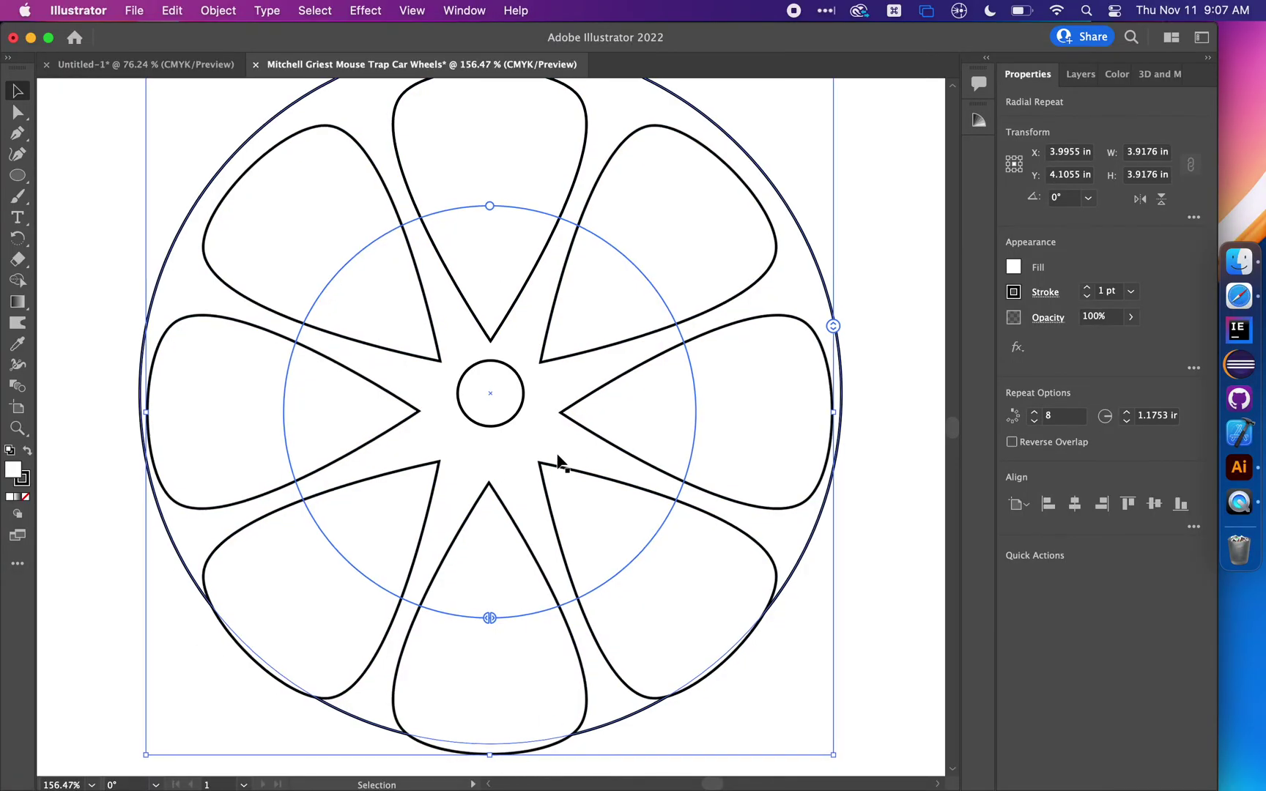
{"action": "scroll", "coordinate": [561, 464], "scroll_direction": "up", "scroll_amount": 2}
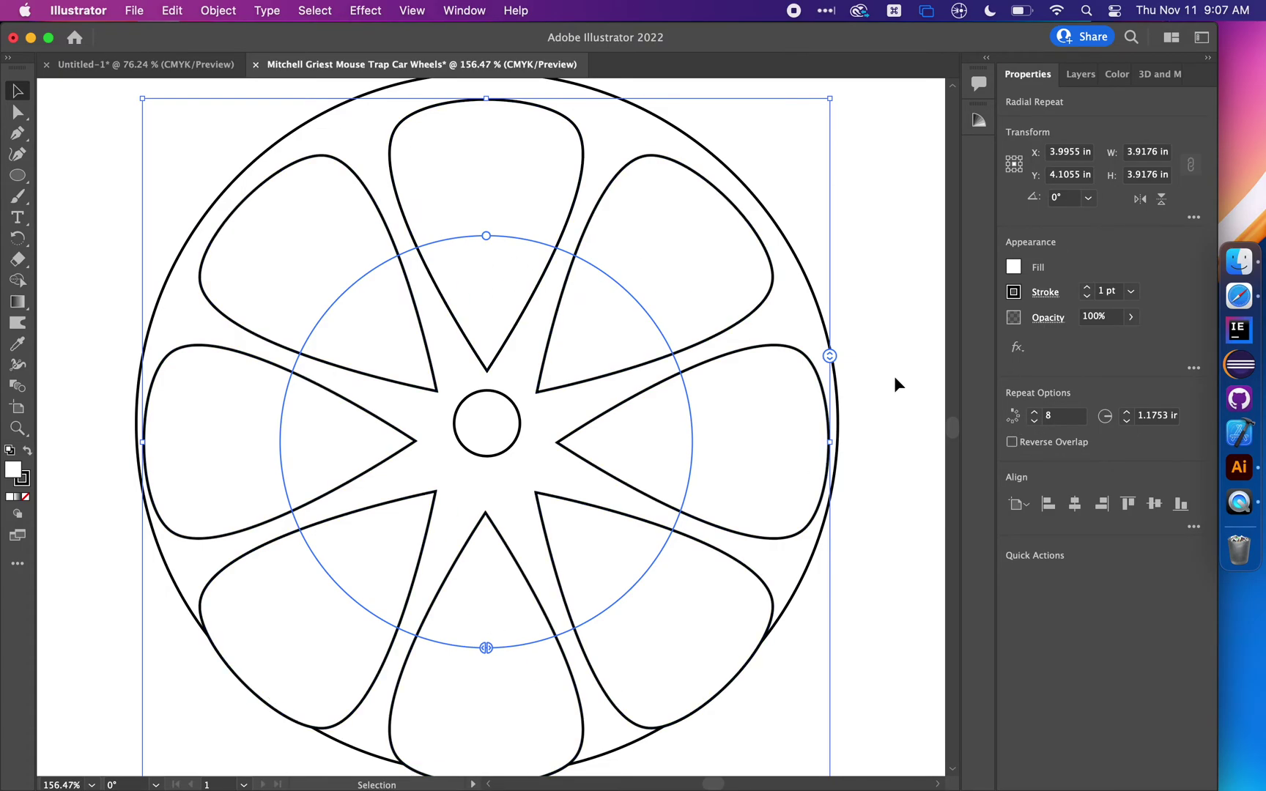
{"action": "left_click", "coordinate": [1033, 423]}
{"action": "left_click", "coordinate": [1034, 423]}
{"action": "left_click", "coordinate": [1034, 411]}
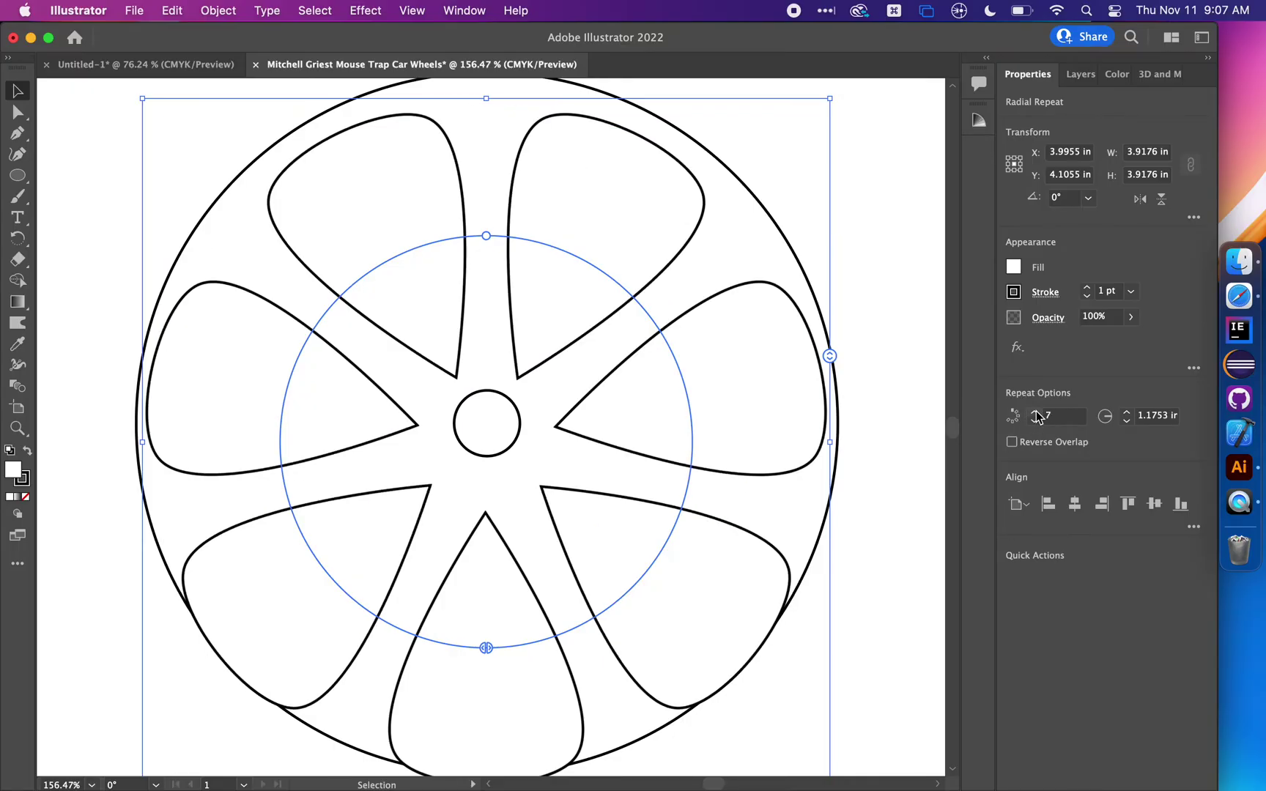
{"action": "left_click", "coordinate": [1034, 424]}
{"action": "left_click", "coordinate": [1034, 423]}
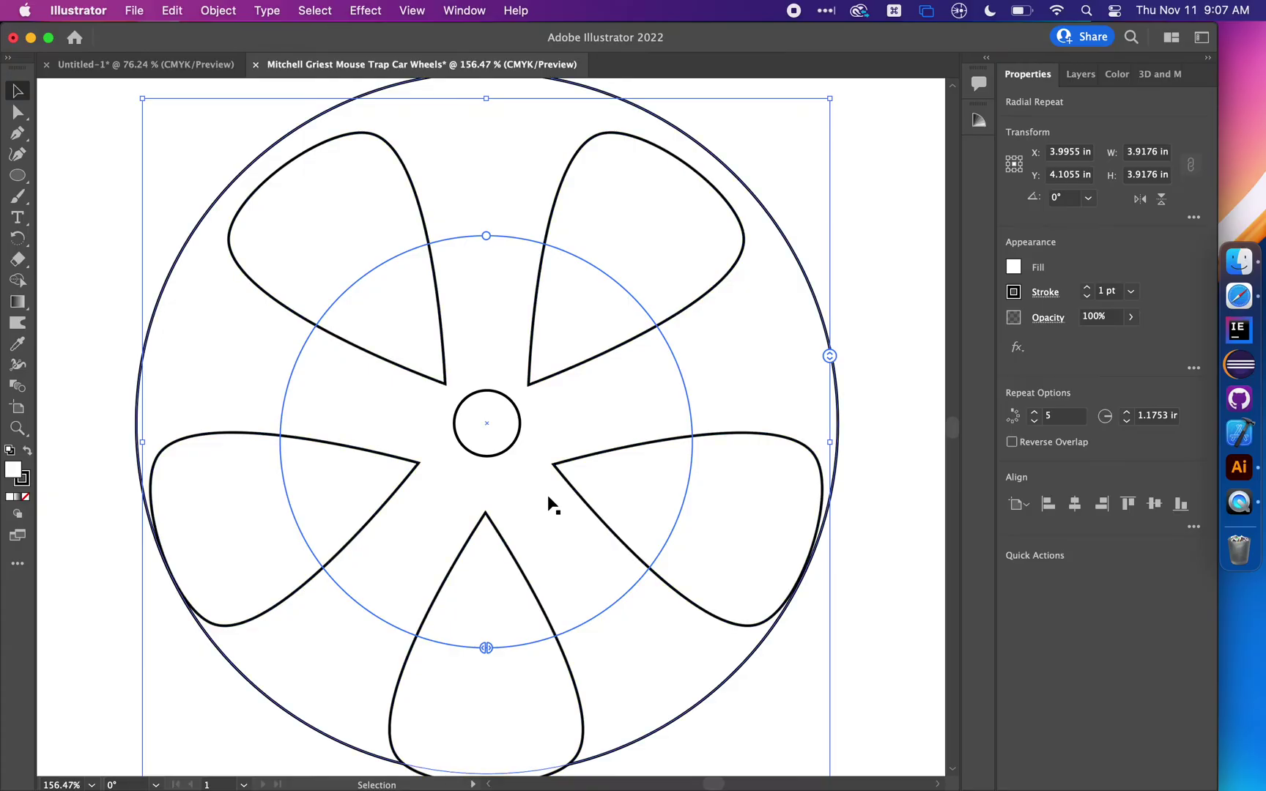
{"action": "left_click", "coordinate": [1034, 412]}
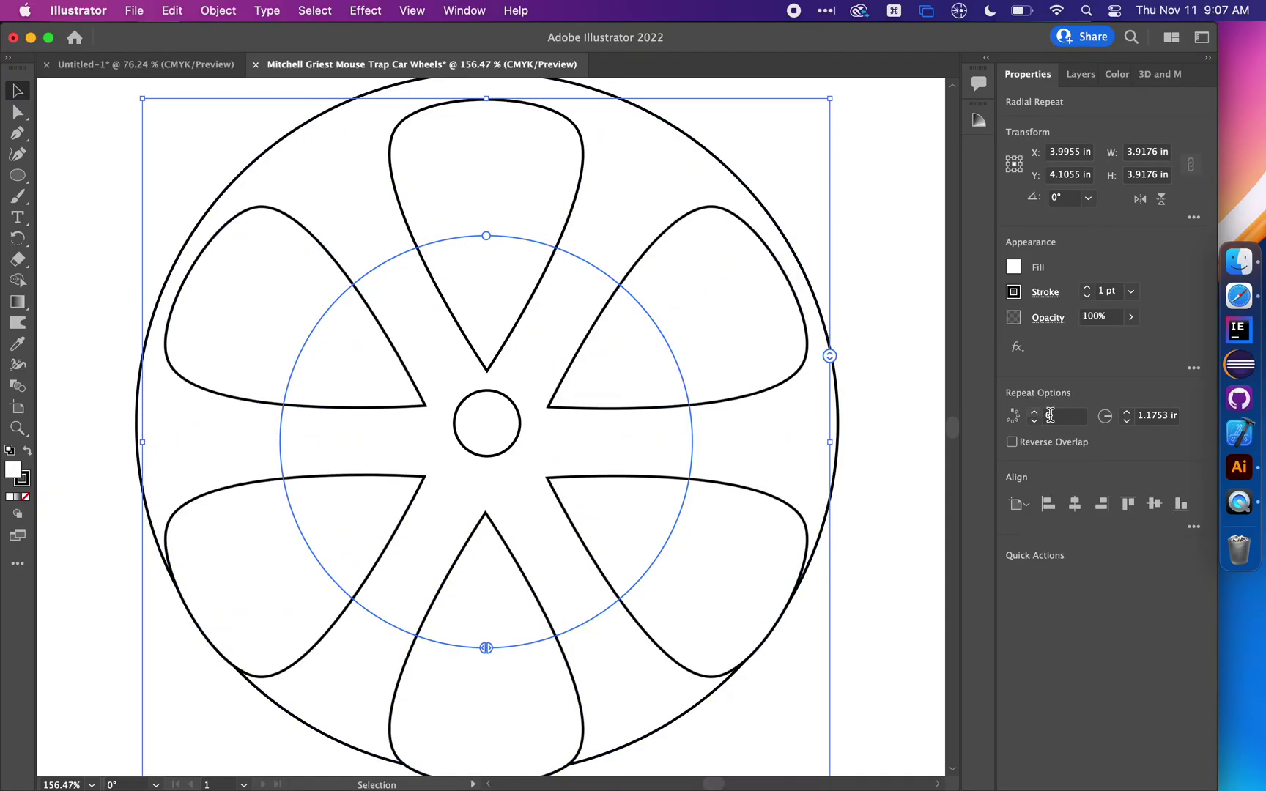
{"action": "left_click", "coordinate": [1128, 422]}
{"action": "left_click", "coordinate": [1129, 414]}
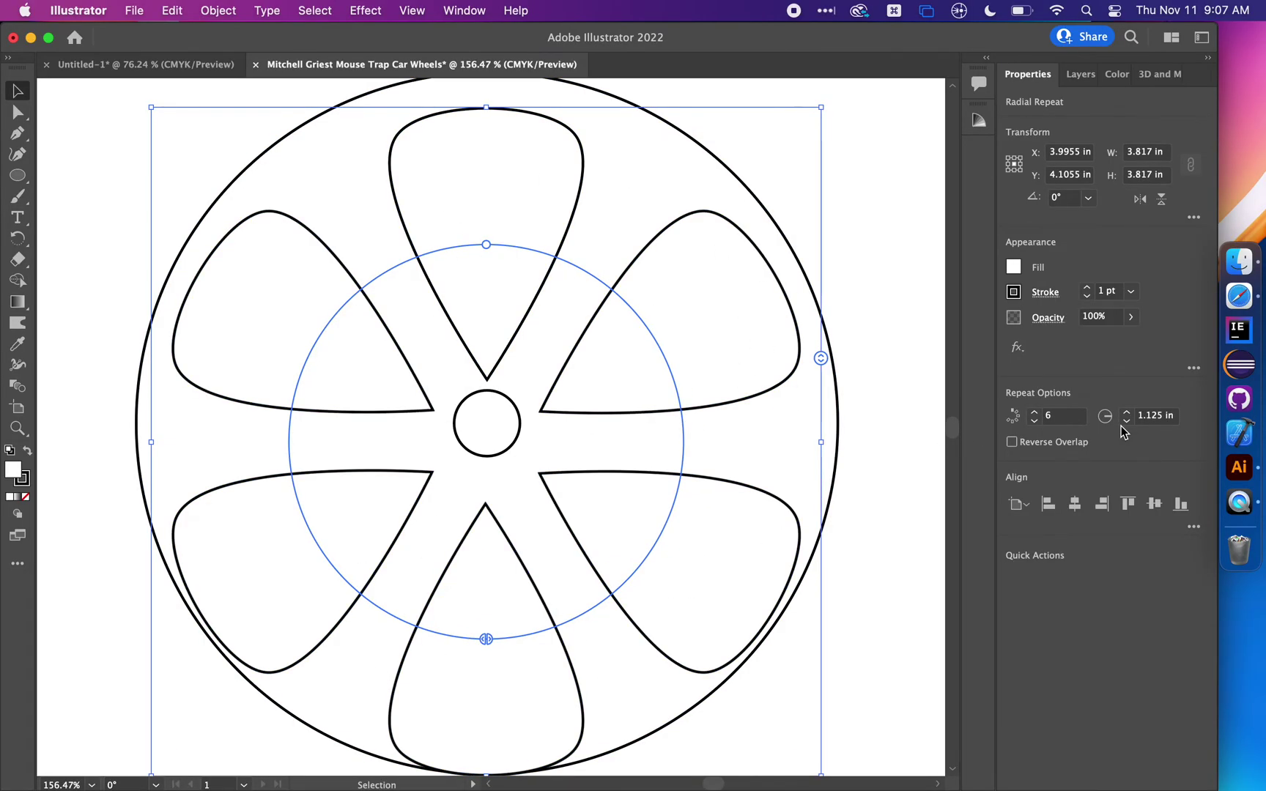
Select just the two wheel circles and vertically centre the axle hole within the outer ring
{"action": "left_click", "coordinate": [896, 303]}
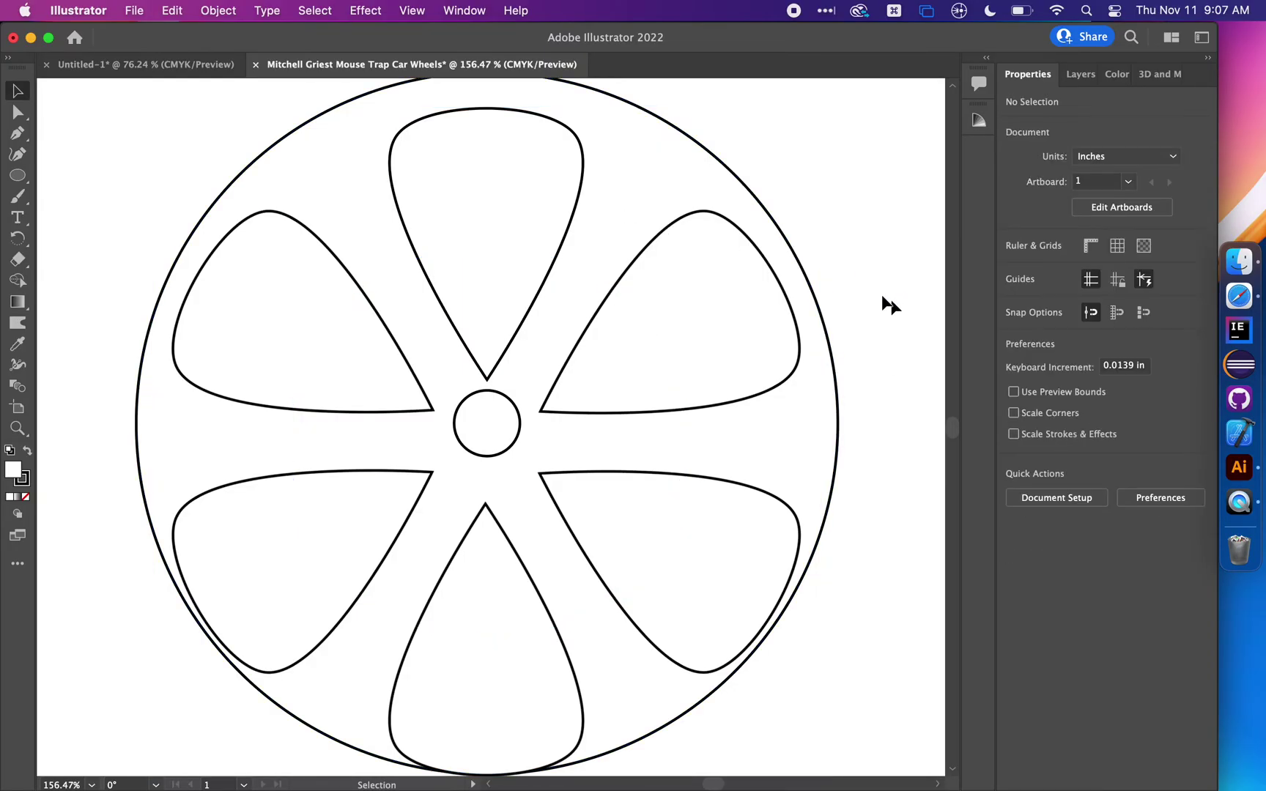
{"action": "left_click", "coordinate": [486, 136]}
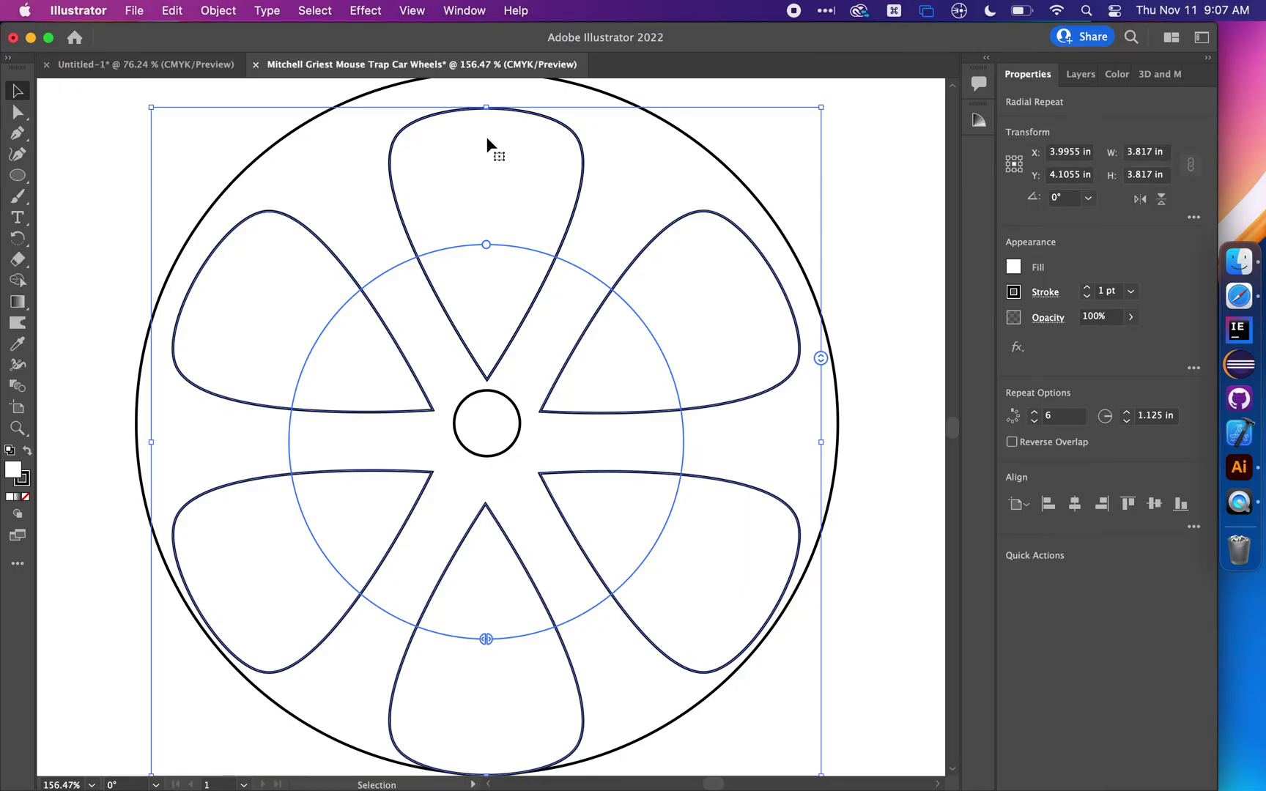
{"action": "left_click", "coordinate": [864, 159]}
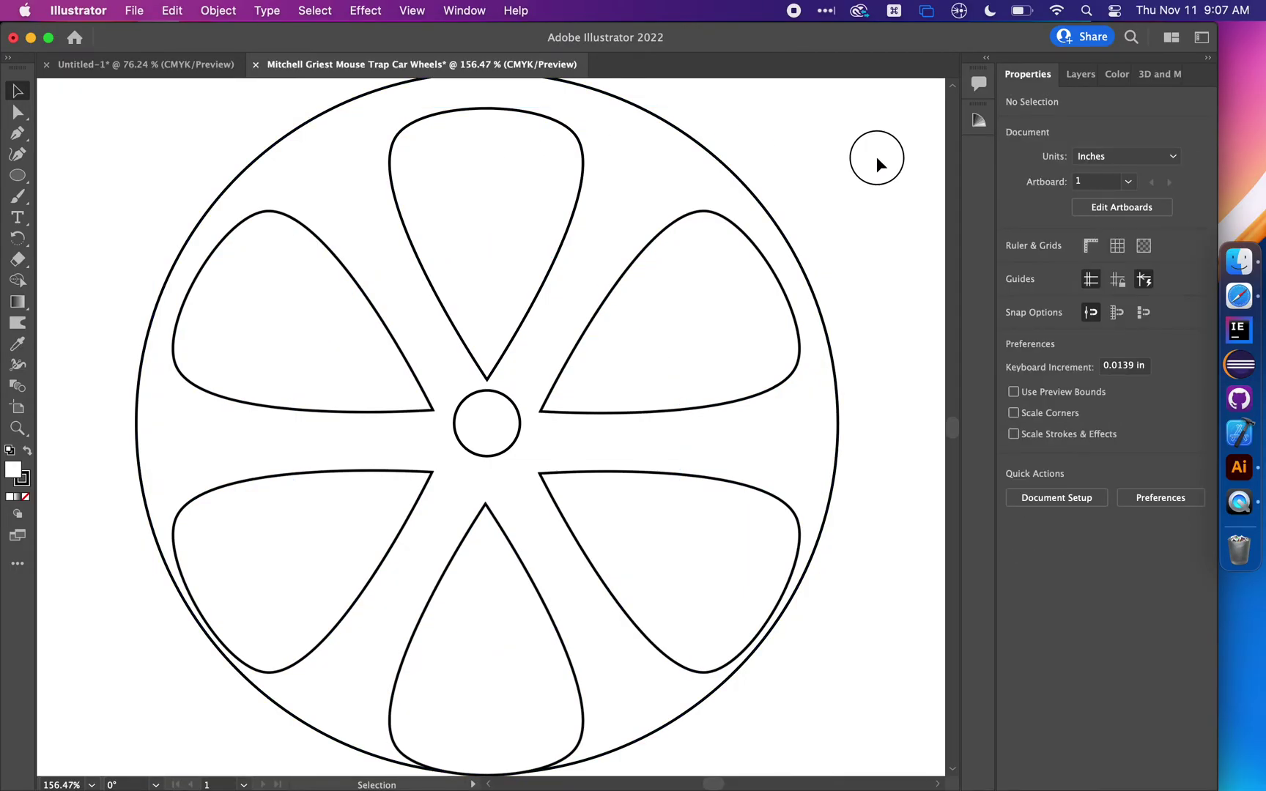
{"action": "left_click_drag", "start_coordinate": [876, 156], "coordinate": [407, 522]}
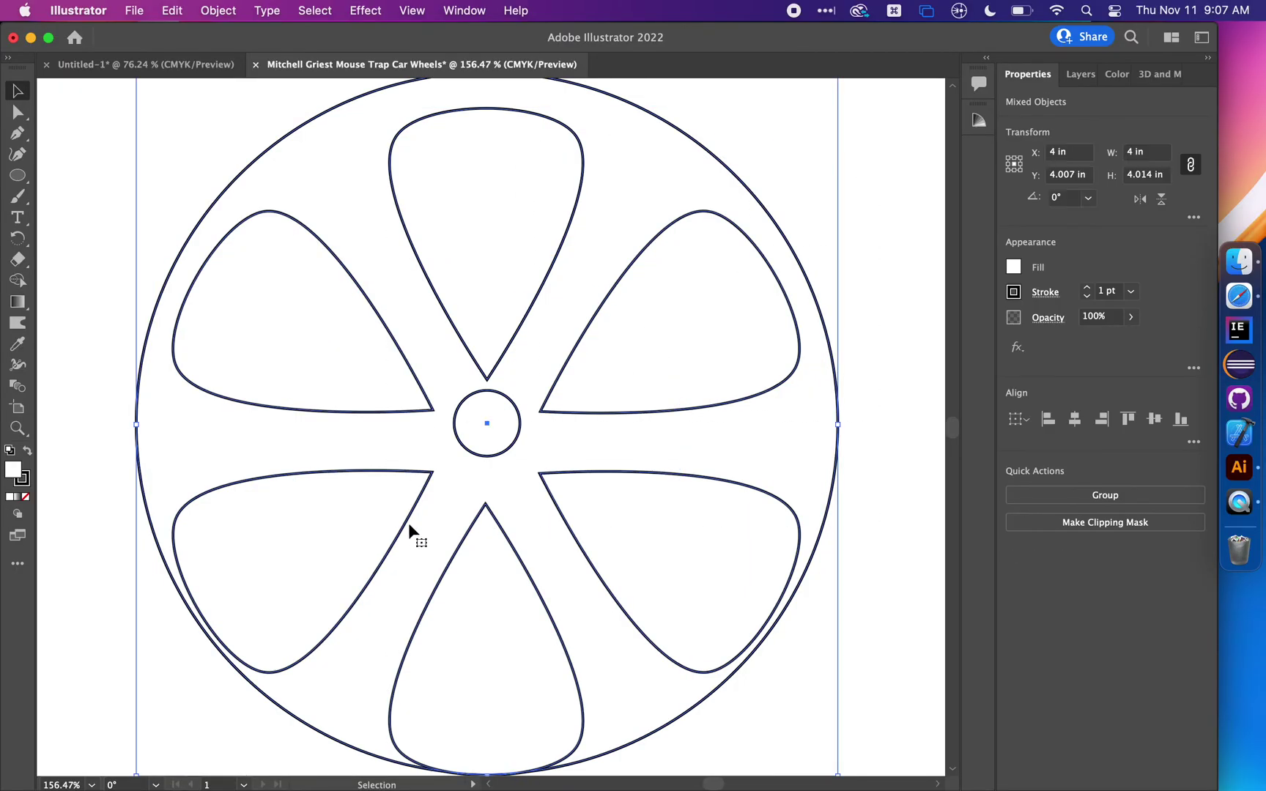
{"action": "left_click", "coordinate": [524, 236], "text": "shift"}
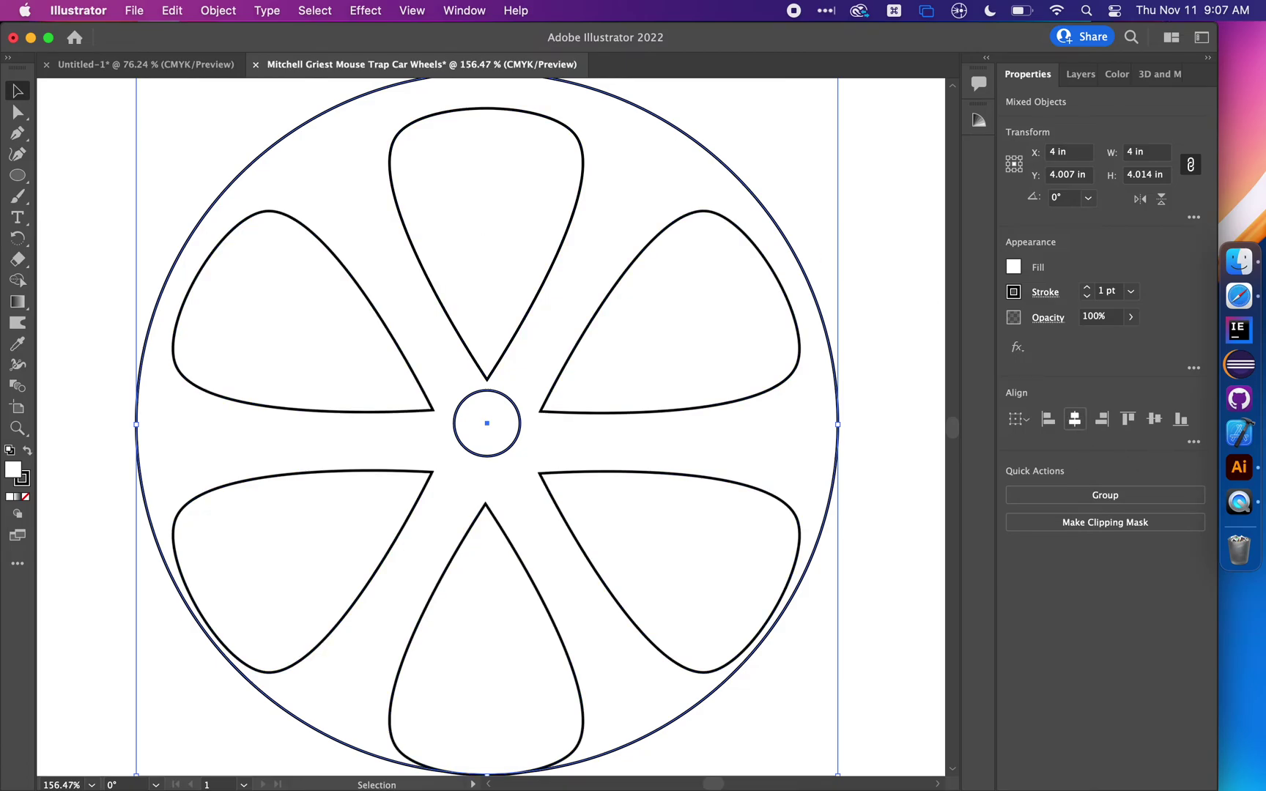
{"action": "left_click", "coordinate": [1154, 419]}
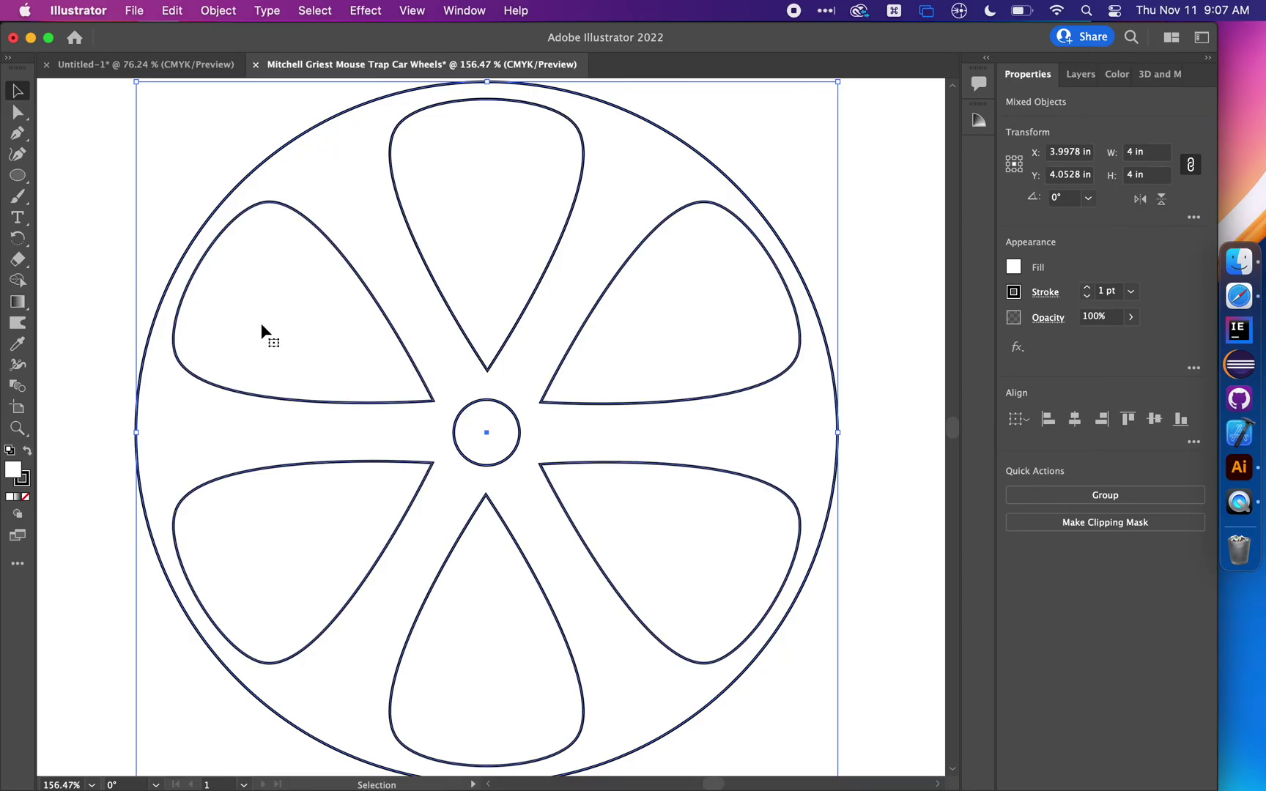
Group the six spokes and both circles into one 4 × 4 in wheel object
{"action": "left_click", "coordinate": [105, 315]}
{"action": "scroll", "coordinate": [103, 316], "scroll_direction": "down", "scroll_amount": 5}
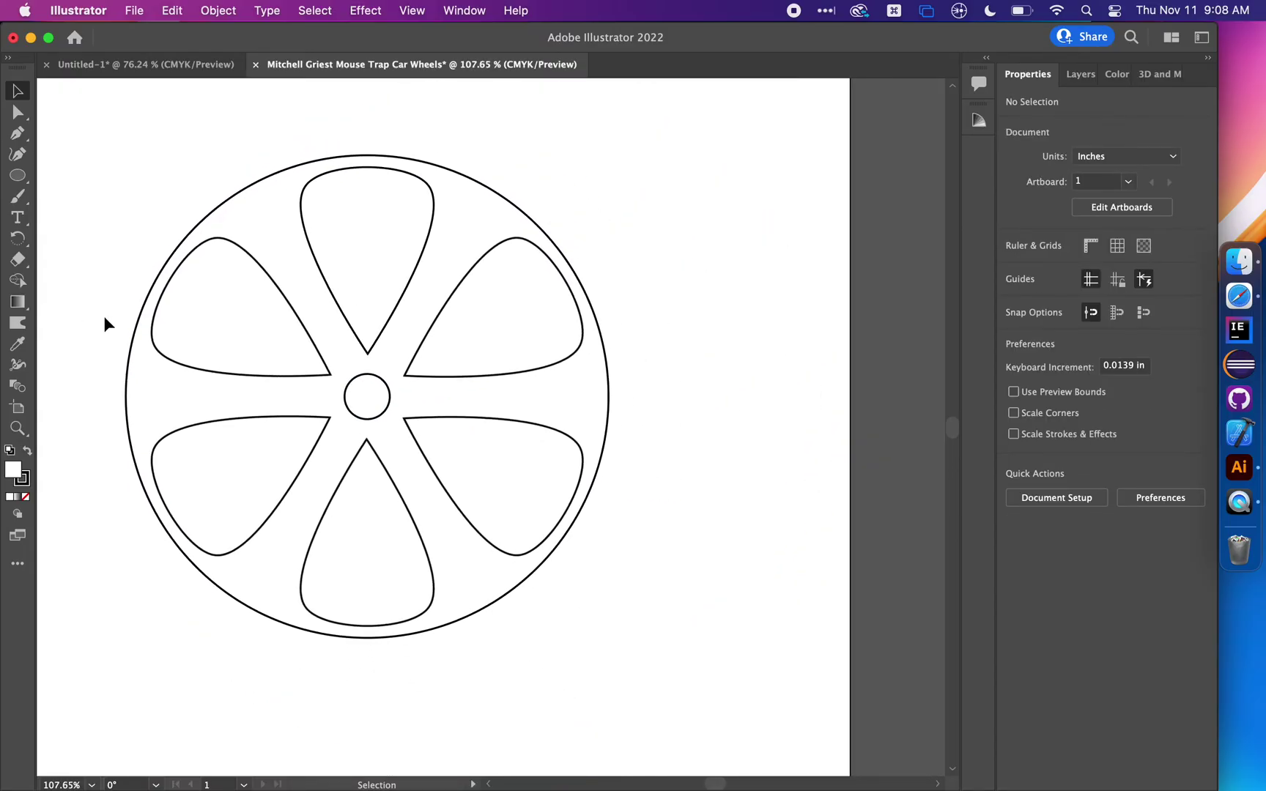
{"action": "left_click_drag", "start_coordinate": [692, 248], "coordinate": [240, 604]}
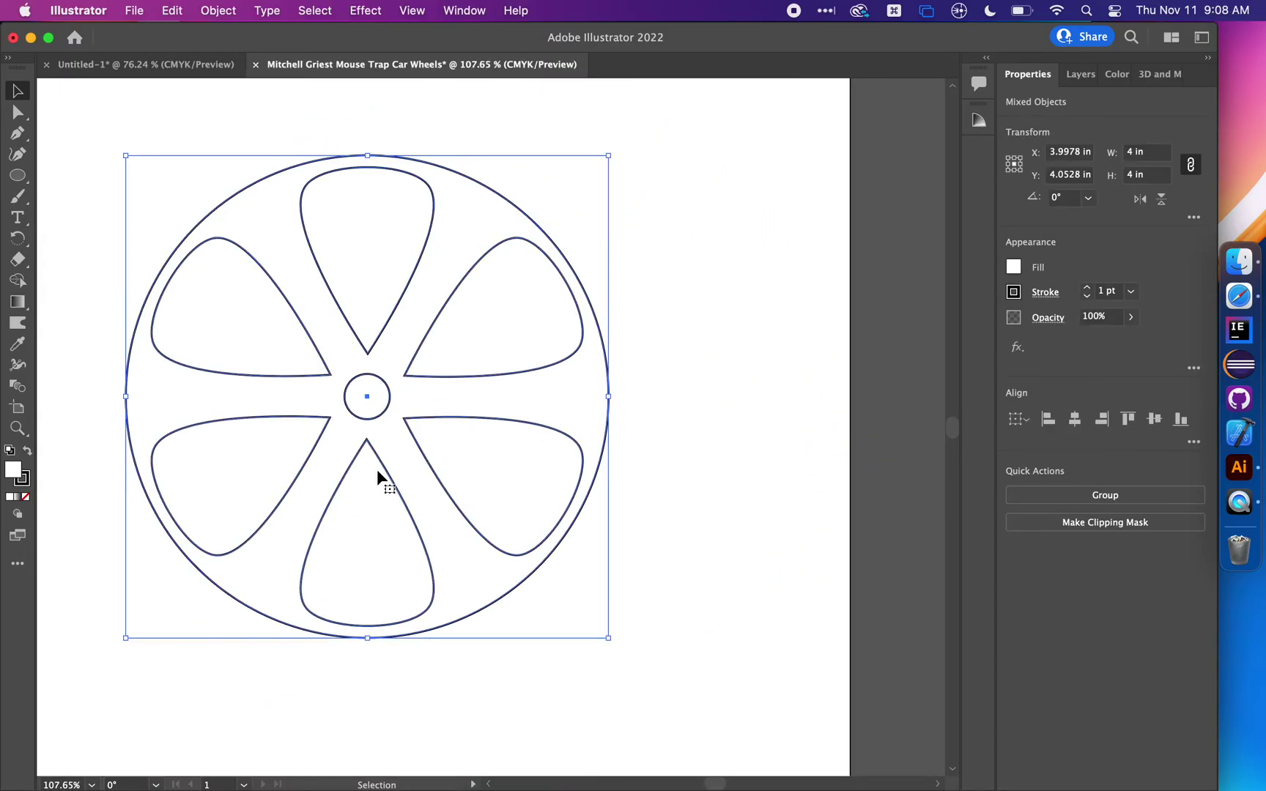
{"action": "right_click", "coordinate": [398, 470]}
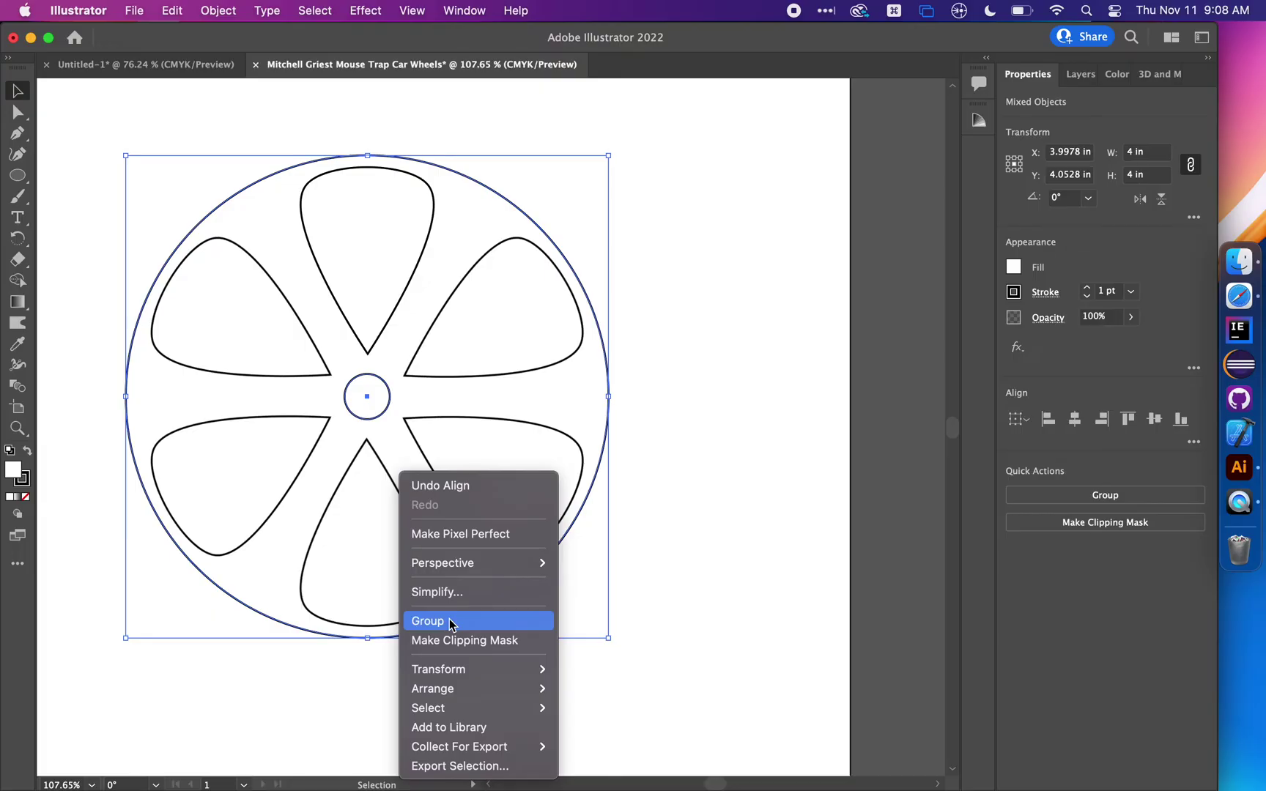
{"action": "left_click", "coordinate": [451, 622]}
{"action": "left_click", "coordinate": [681, 363]}
{"action": "left_click_drag", "start_coordinate": [536, 410], "coordinate": [609, 407]}
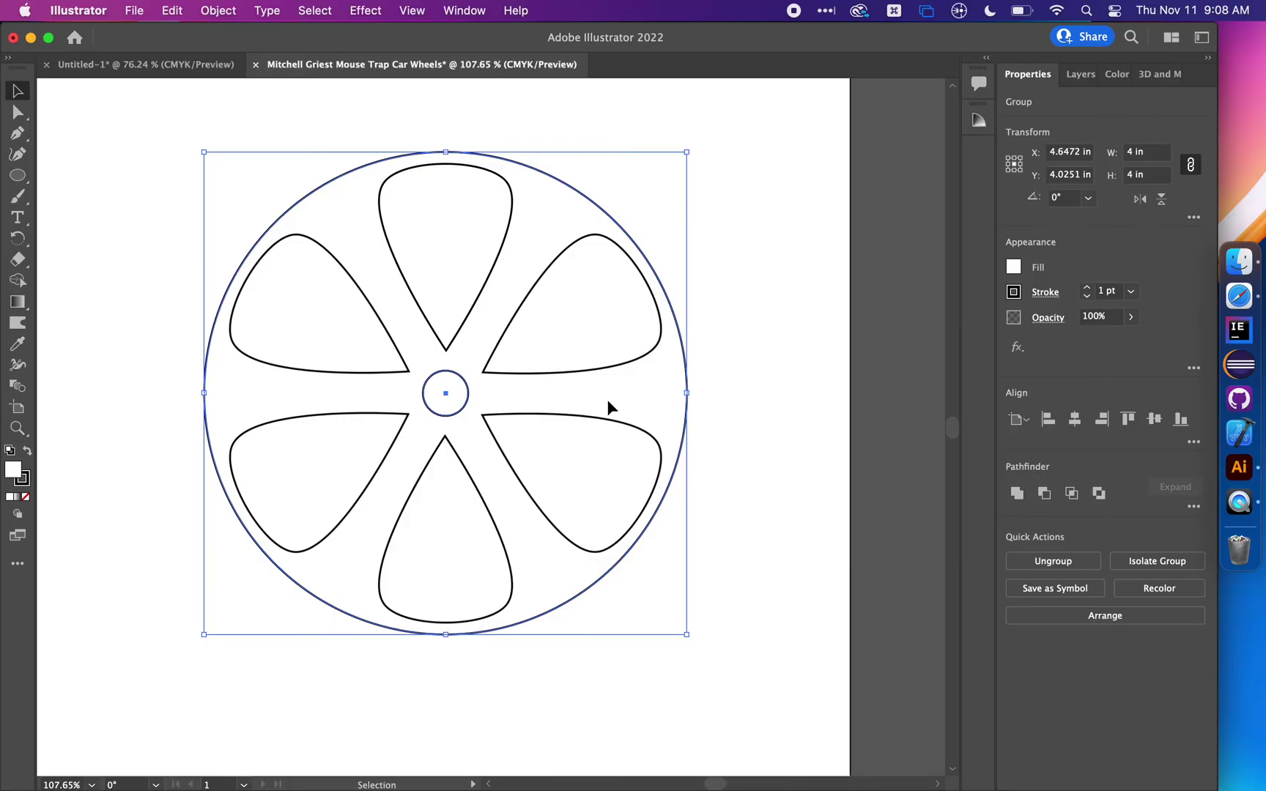
{"action": "key", "text": "super+0"}
Align the wheel group to the artboard's left and top edges, placing it top-left
{"action": "left_click", "coordinate": [251, 148]}
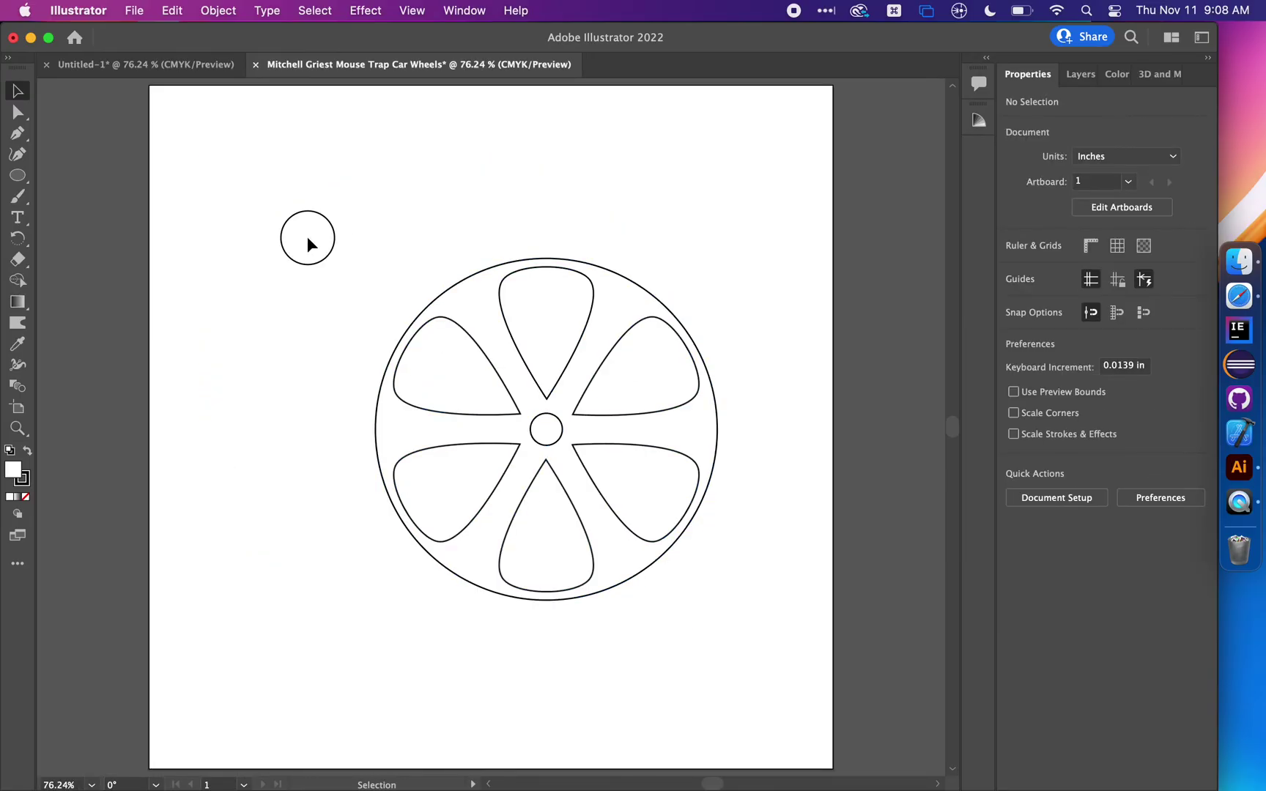
{"action": "left_click_drag", "start_coordinate": [301, 250], "coordinate": [554, 458]}
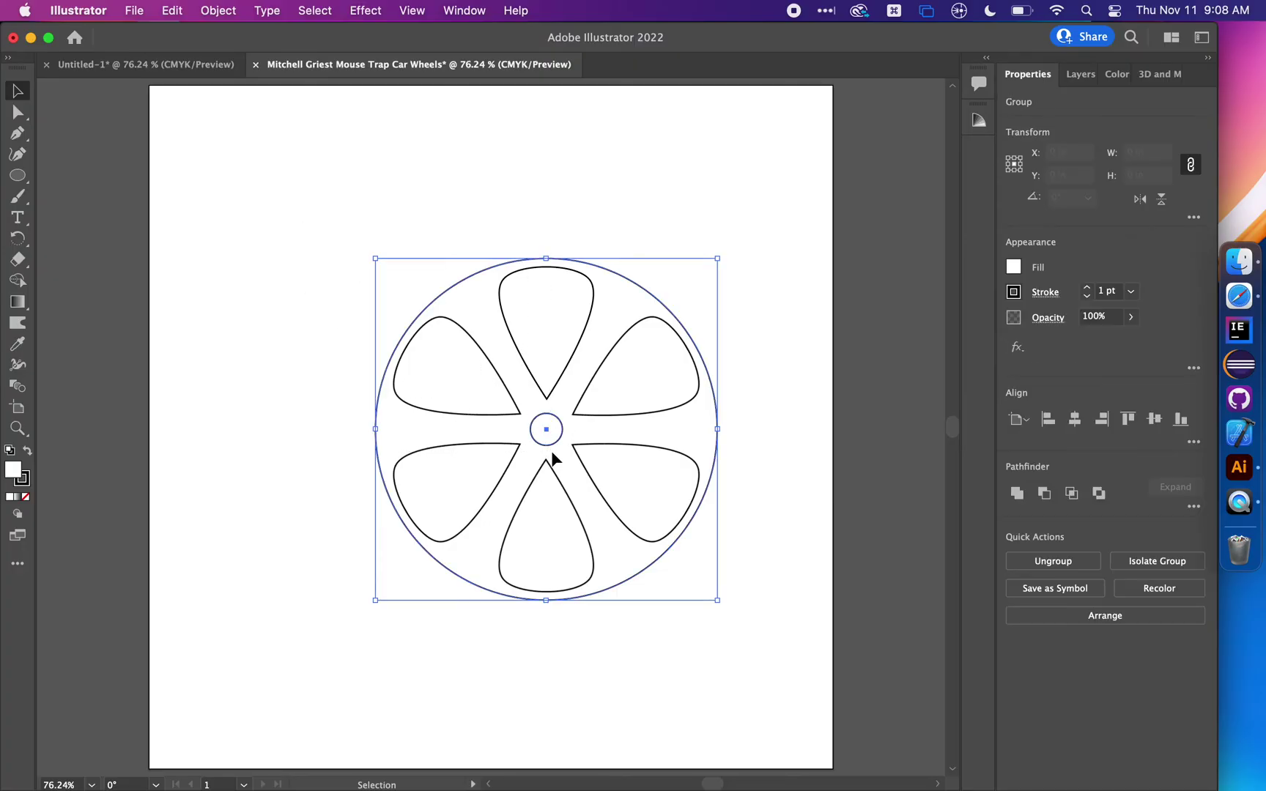
{"action": "left_click", "coordinate": [1052, 424]}
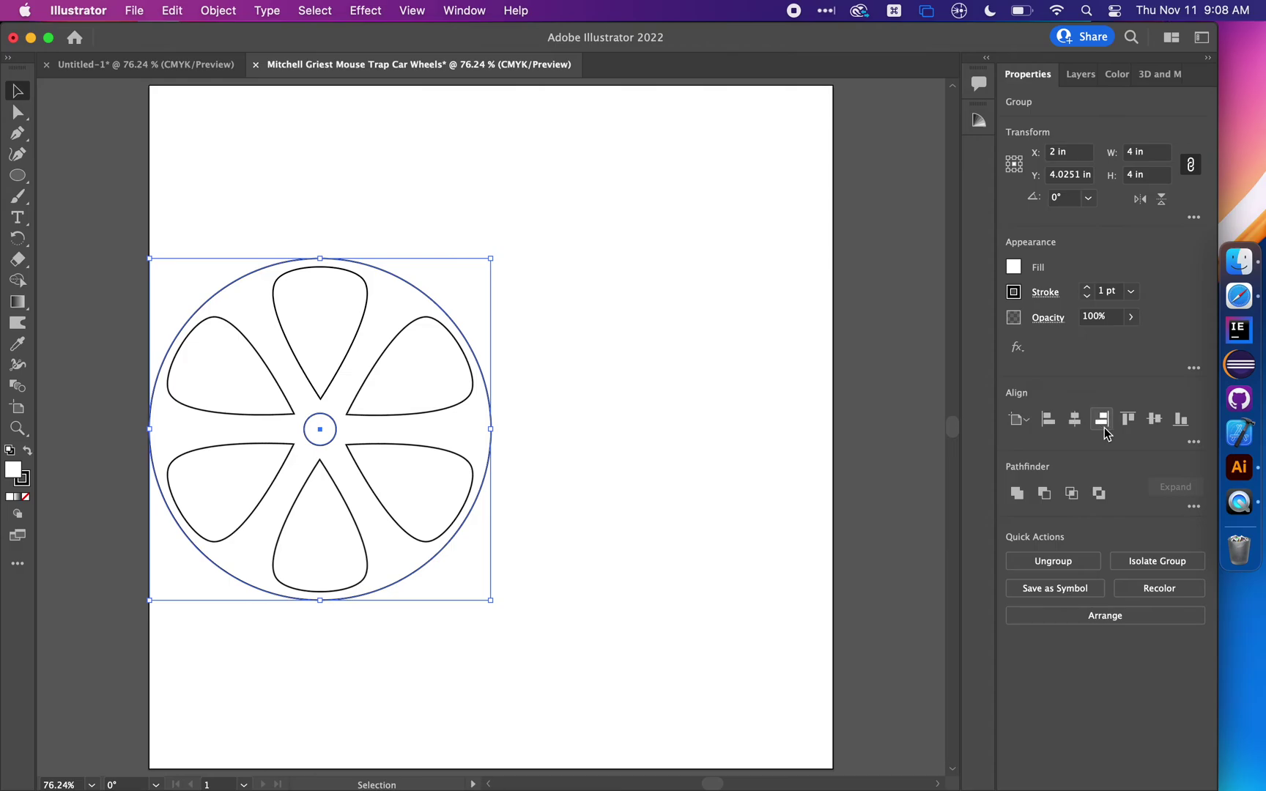
{"action": "left_click", "coordinate": [1128, 421]}
{"action": "left_click", "coordinate": [683, 337]}
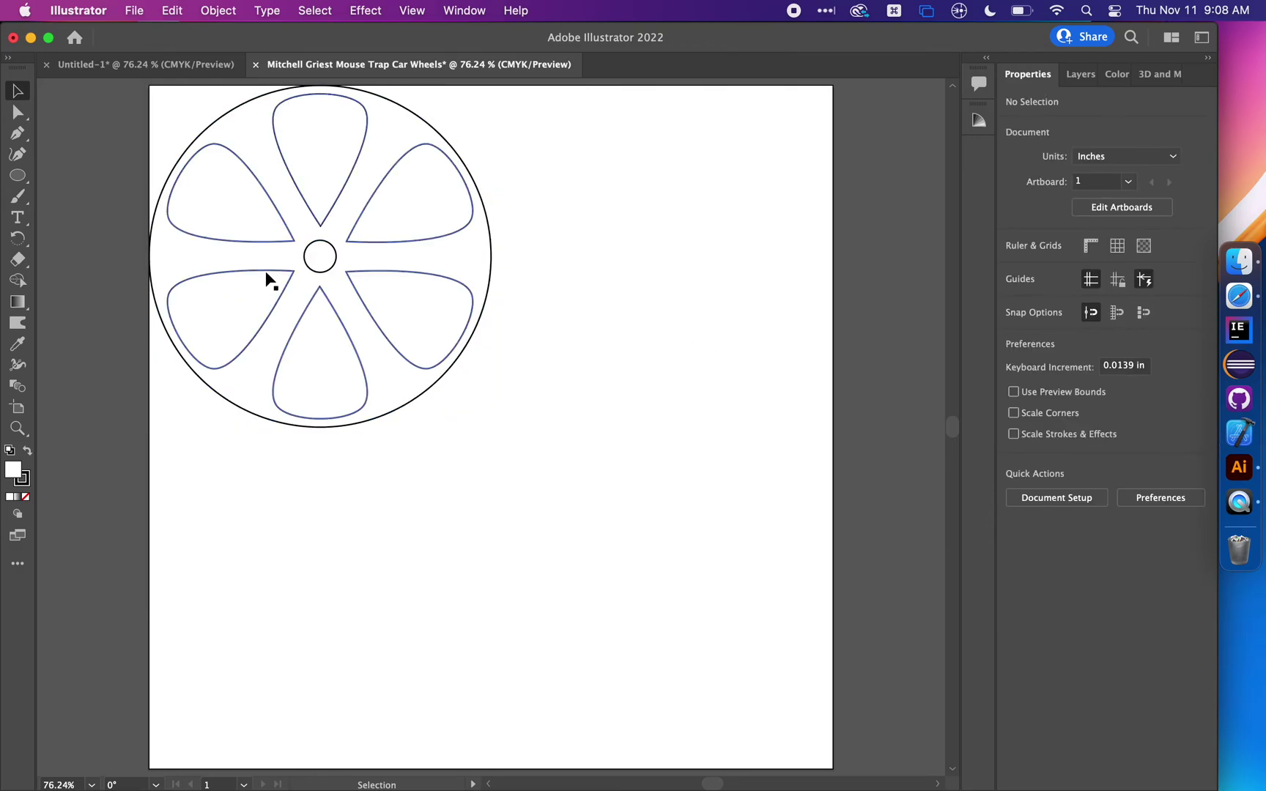
Copy and paste the wheel, then align the copy to the artboard's right and top edges
{"action": "left_click_drag", "start_coordinate": [646, 204], "coordinate": [316, 366]}
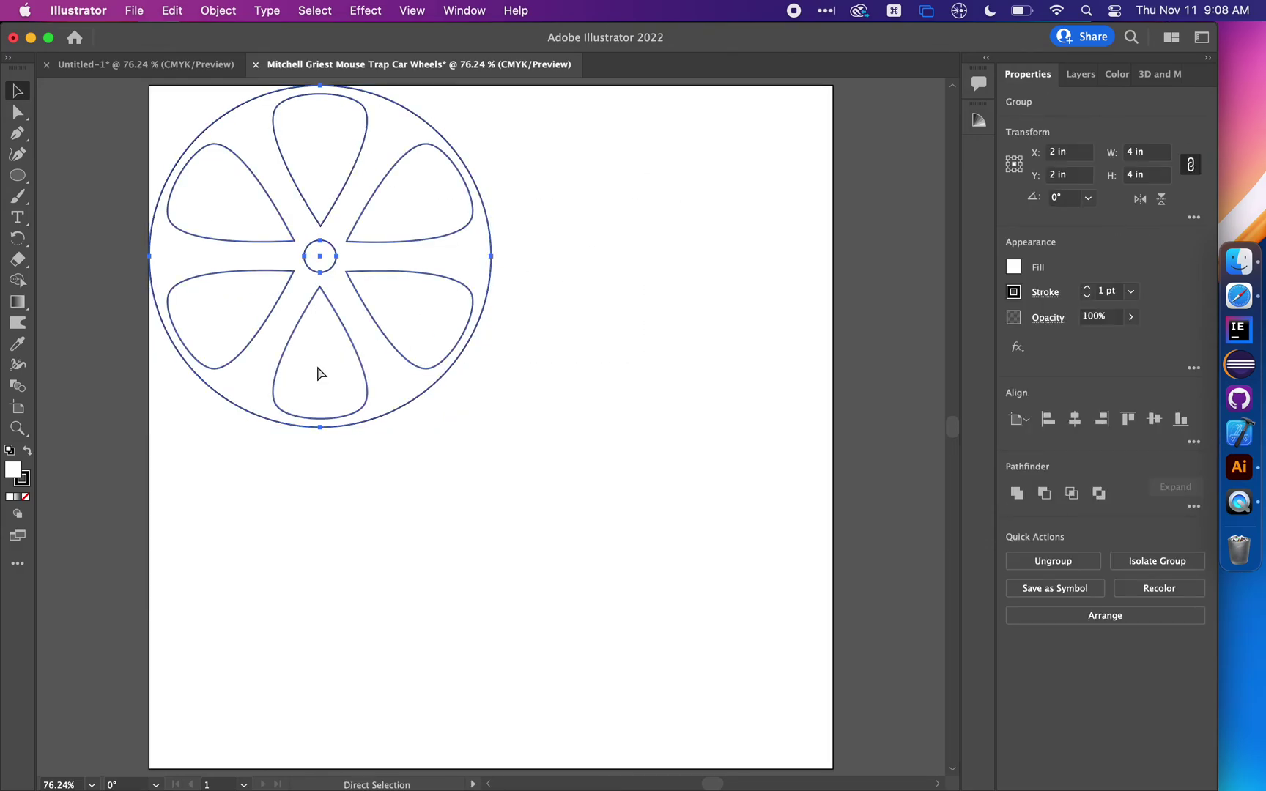
{"action": "key", "text": "super+c"}
{"action": "key", "text": "super+v"}
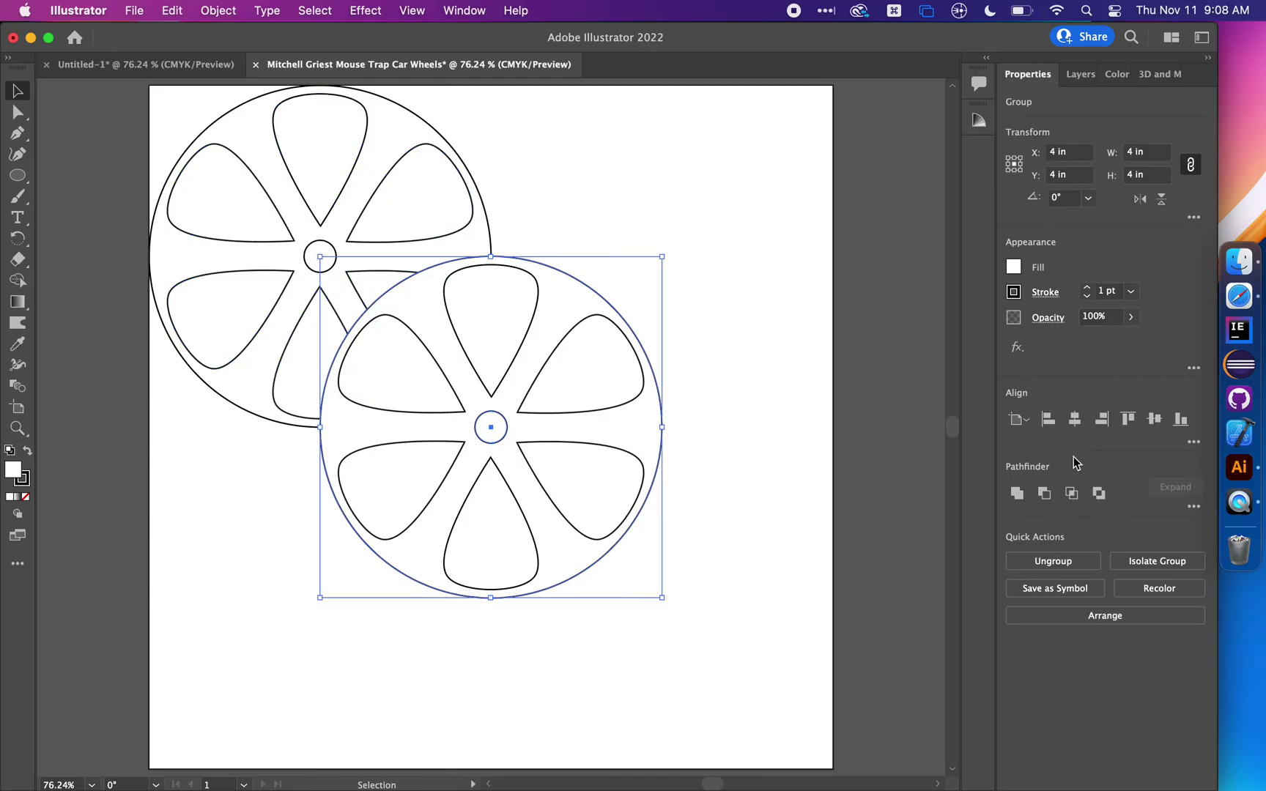
{"action": "left_click", "coordinate": [1101, 420]}
{"action": "left_click", "coordinate": [1127, 420]}
{"action": "left_click", "coordinate": [714, 504]}
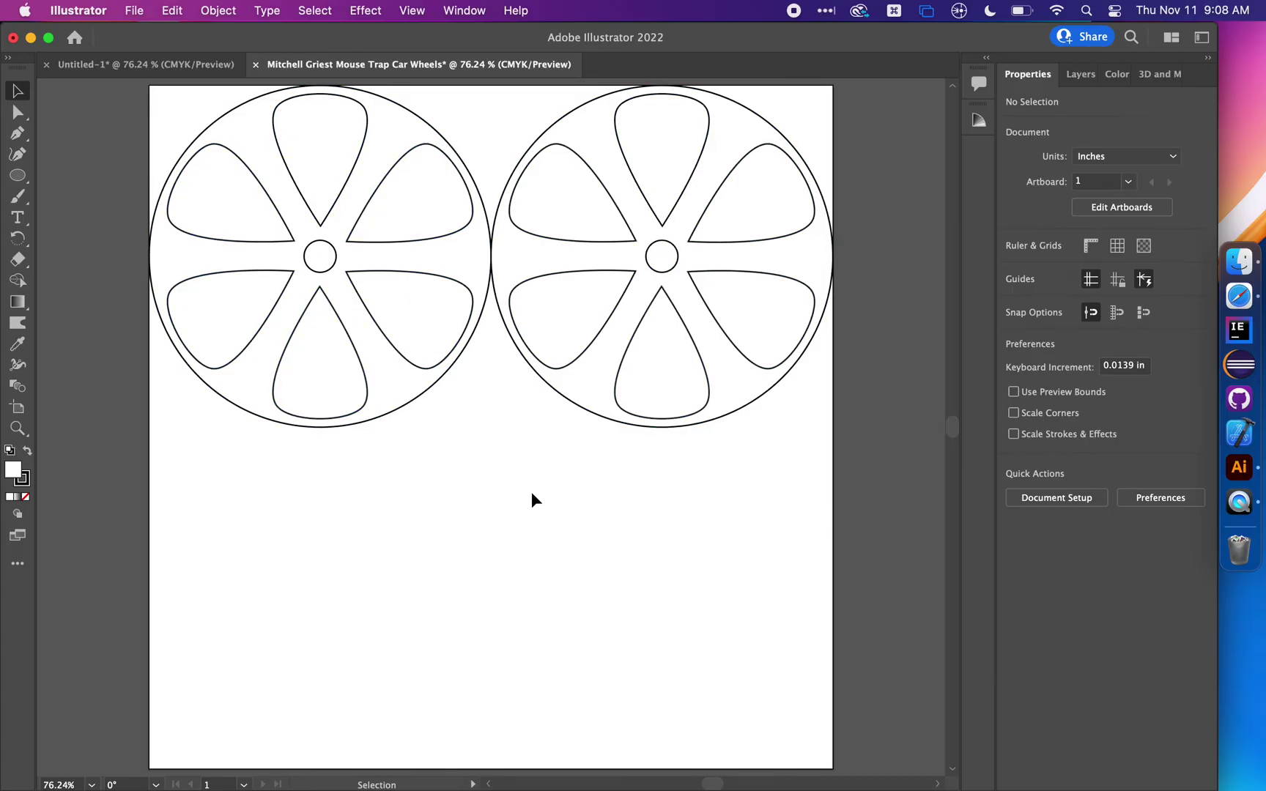
Paste another wheel below the top two and shrink it to about 2.76 in
{"action": "left_click", "coordinate": [737, 381]}
{"action": "key", "text": "super+v"}
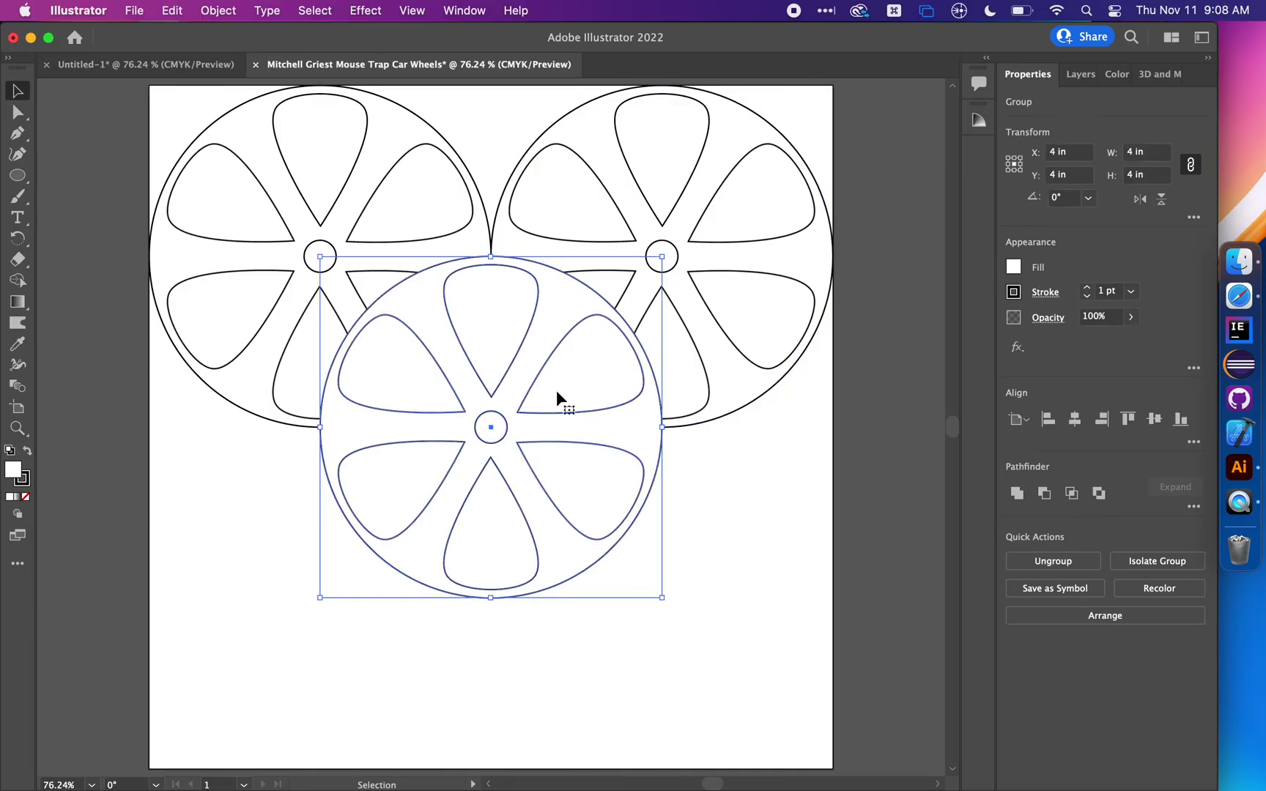
{"action": "left_click_drag", "start_coordinate": [514, 408], "coordinate": [513, 527]}
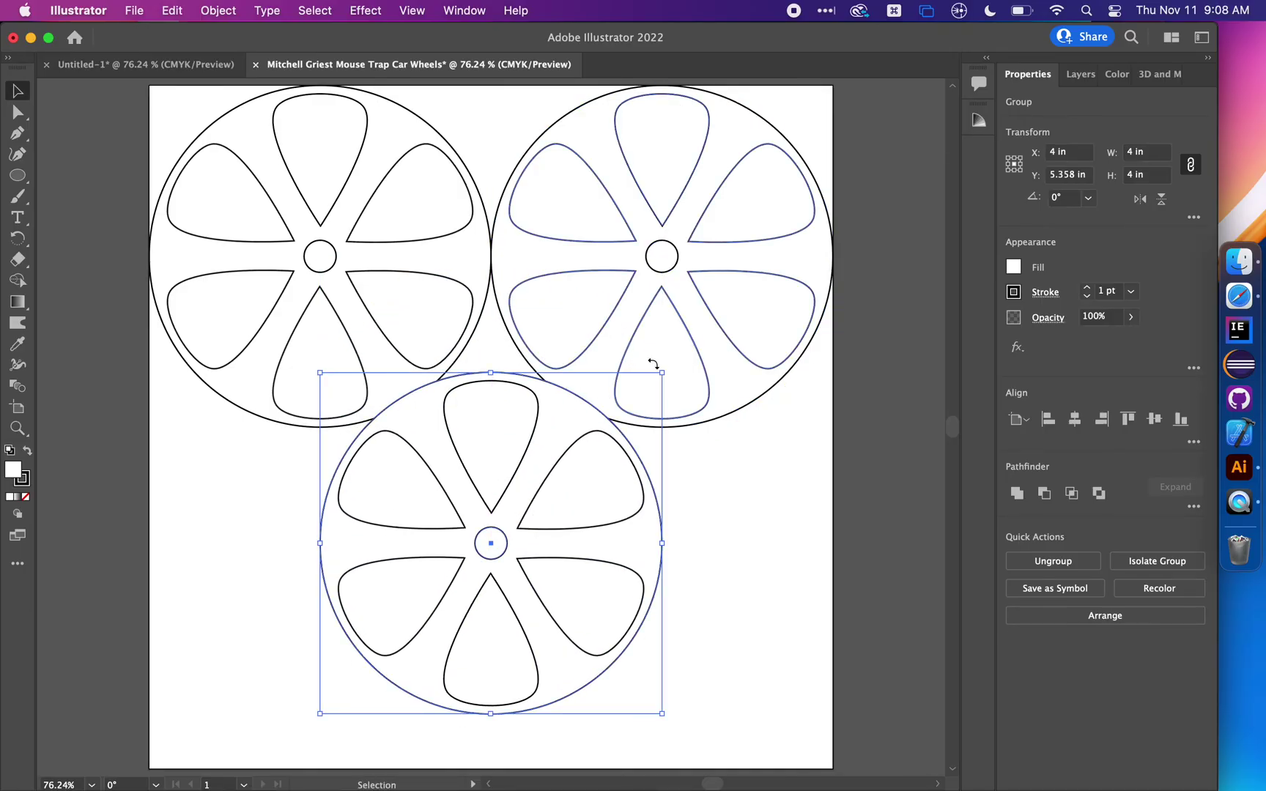
{"action": "left_click_drag", "start_coordinate": [662, 372], "coordinate": [523, 516]}
{"action": "left_click", "coordinate": [623, 553]}
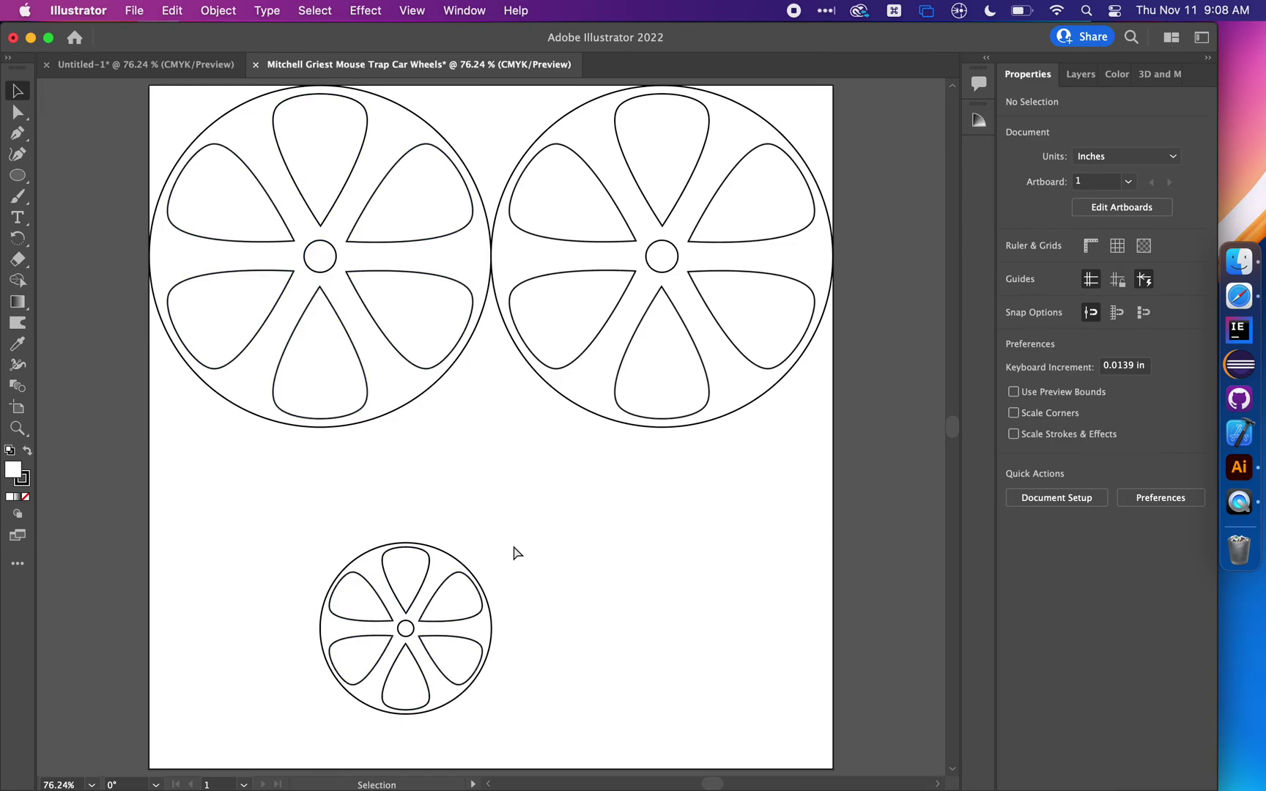
{"action": "key", "text": "cmd+z"}
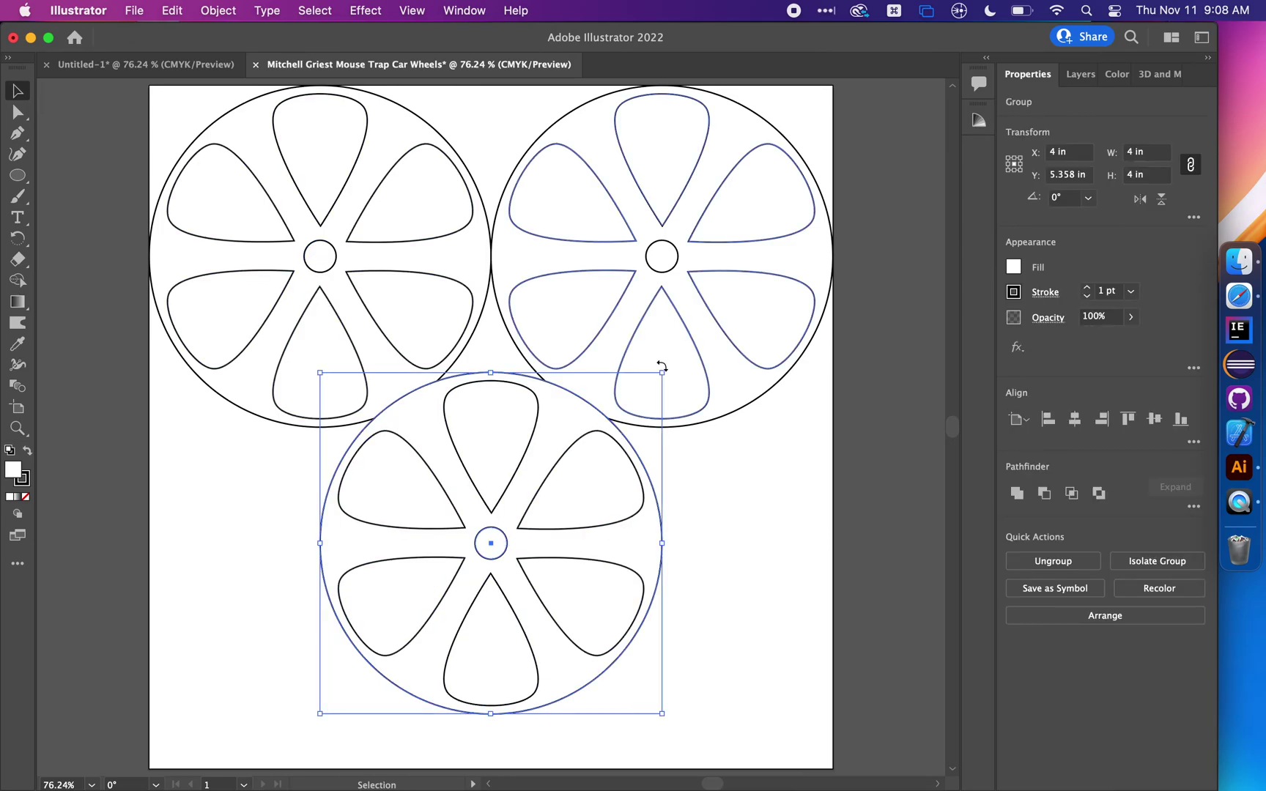
{"action": "left_click_drag", "start_coordinate": [661, 372], "coordinate": [565, 481]}
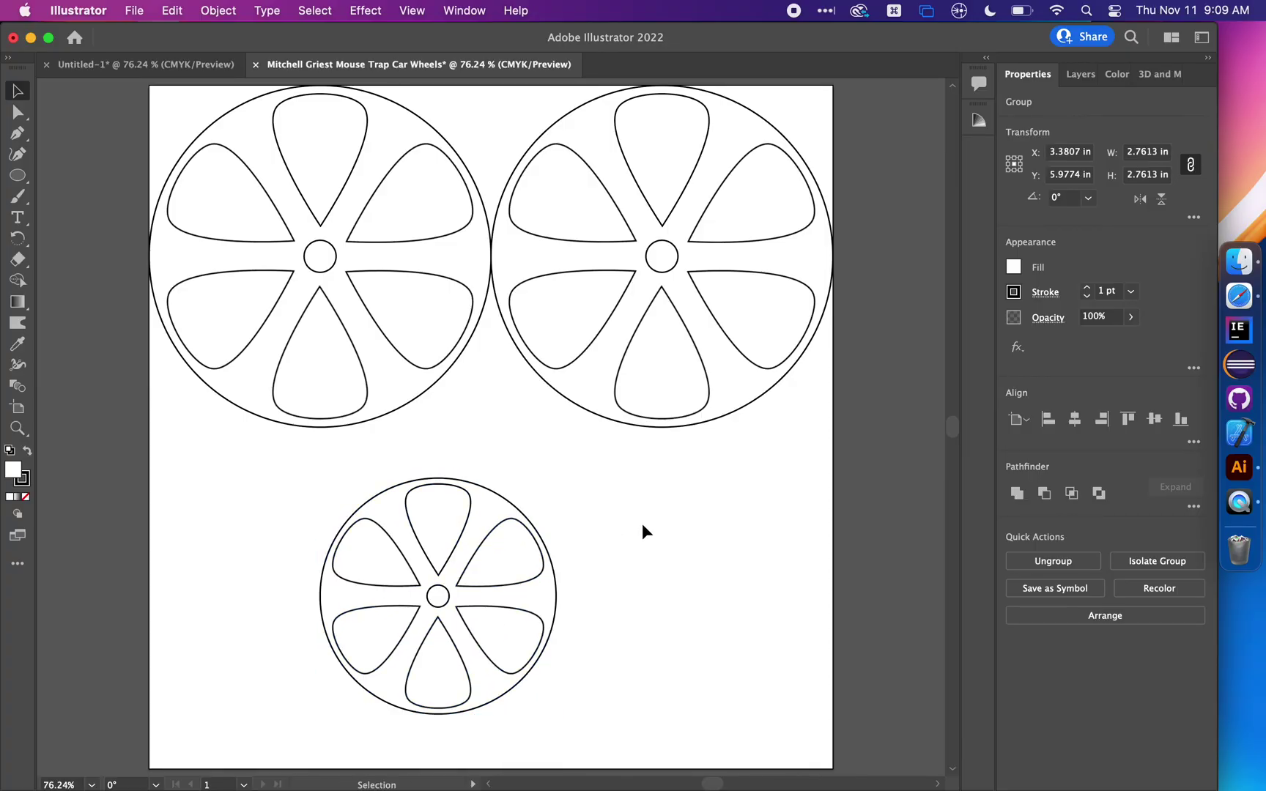
{"action": "left_click", "coordinate": [644, 528]}
Inside the small wheel's group, set the axle hole width to 0.375 in
{"action": "left_click", "coordinate": [467, 615]}
{"action": "double_click", "coordinate": [442, 597]}
{"action": "double_click", "coordinate": [443, 597]}
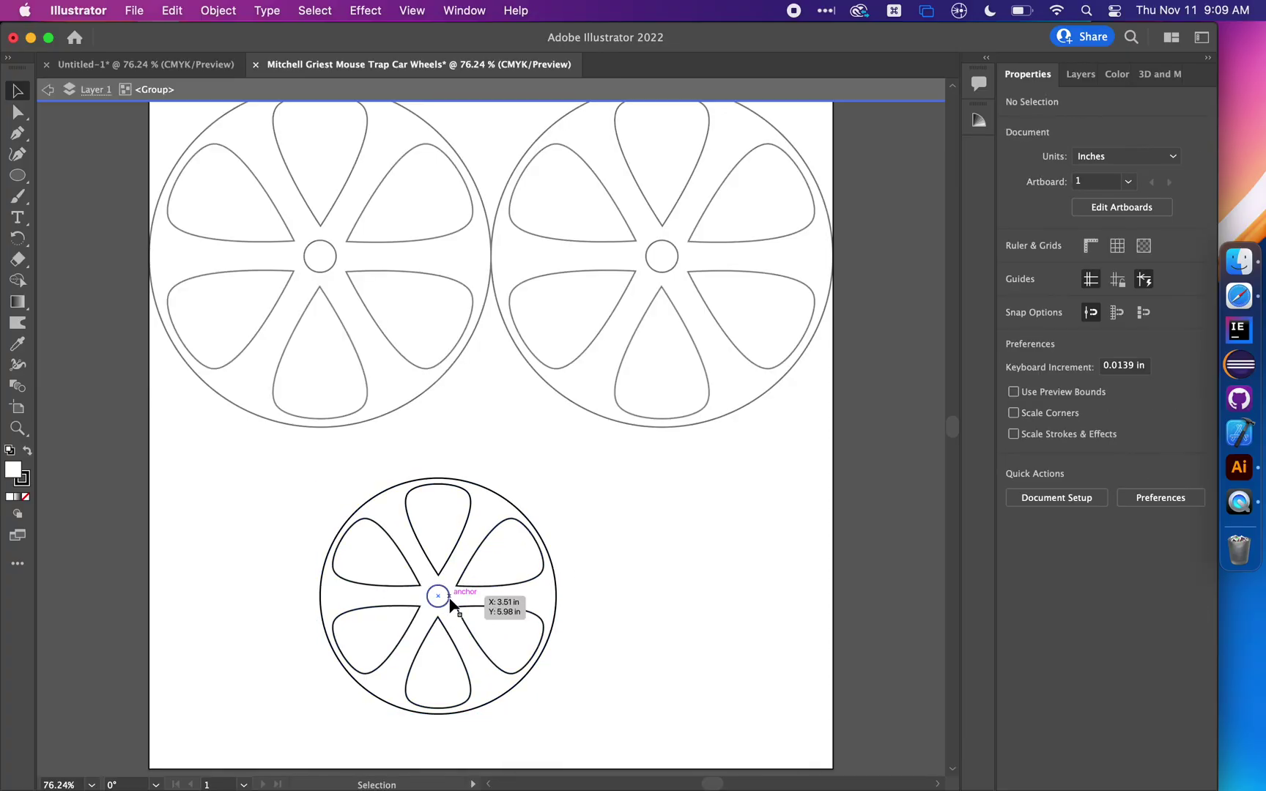
{"action": "left_click", "coordinate": [448, 597]}
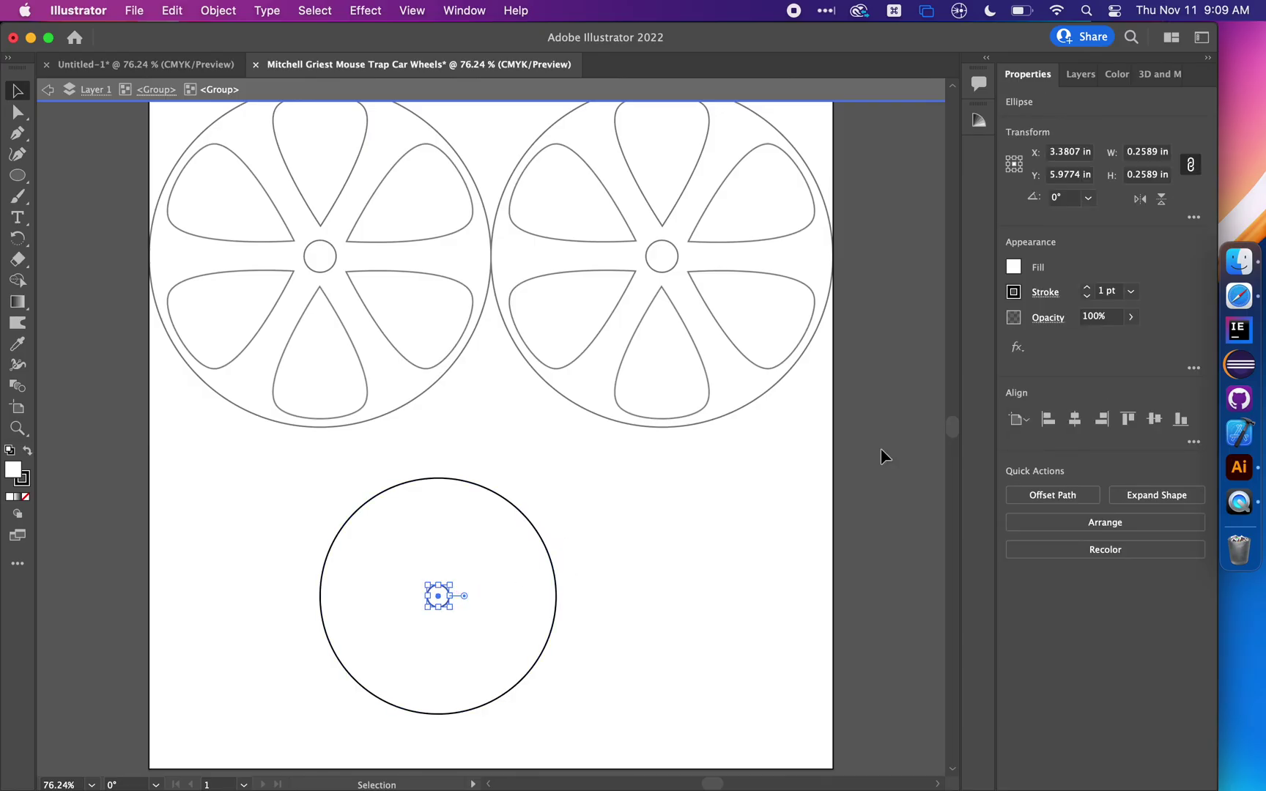
{"action": "left_click", "coordinate": [1152, 155]}
{"action": "key", "text": "BackSpace"}
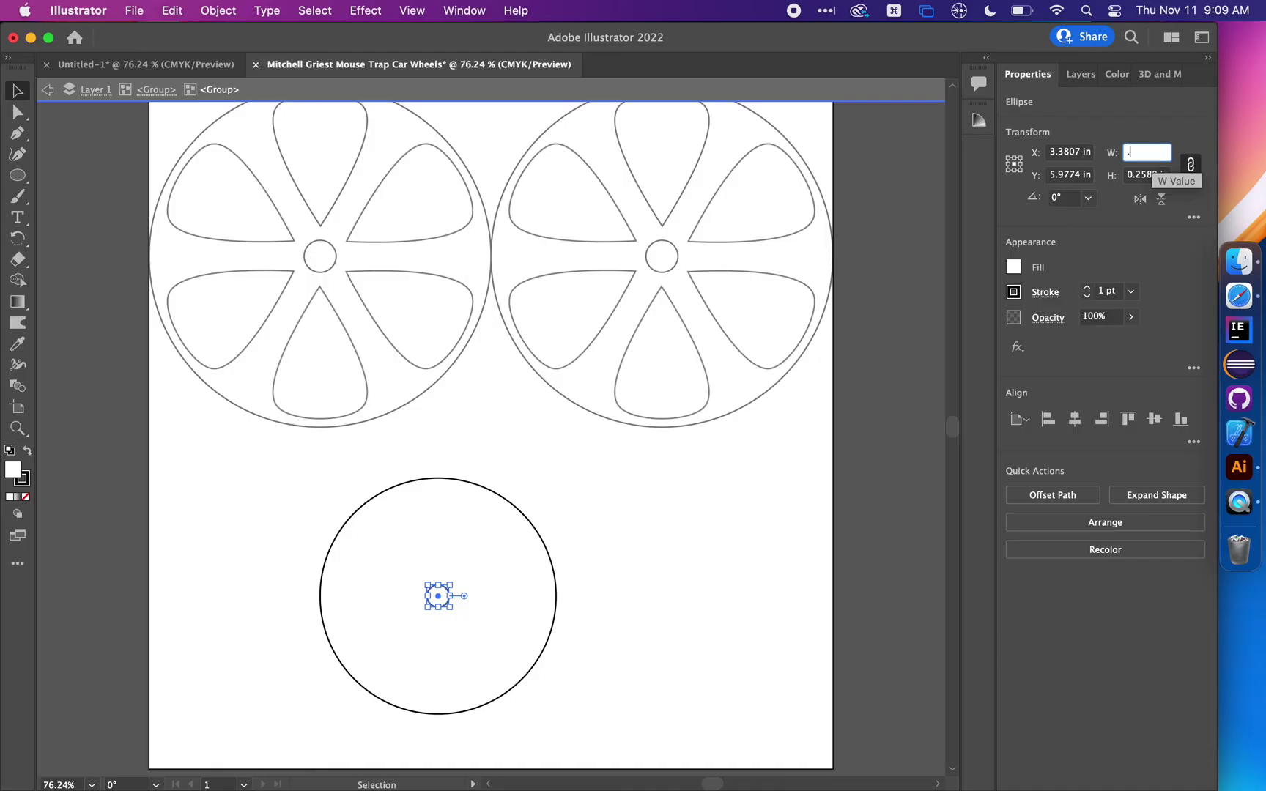
{"action": "type", "text": ".375"}
{"action": "key", "text": "Return"}
{"action": "left_click", "coordinate": [697, 537]}
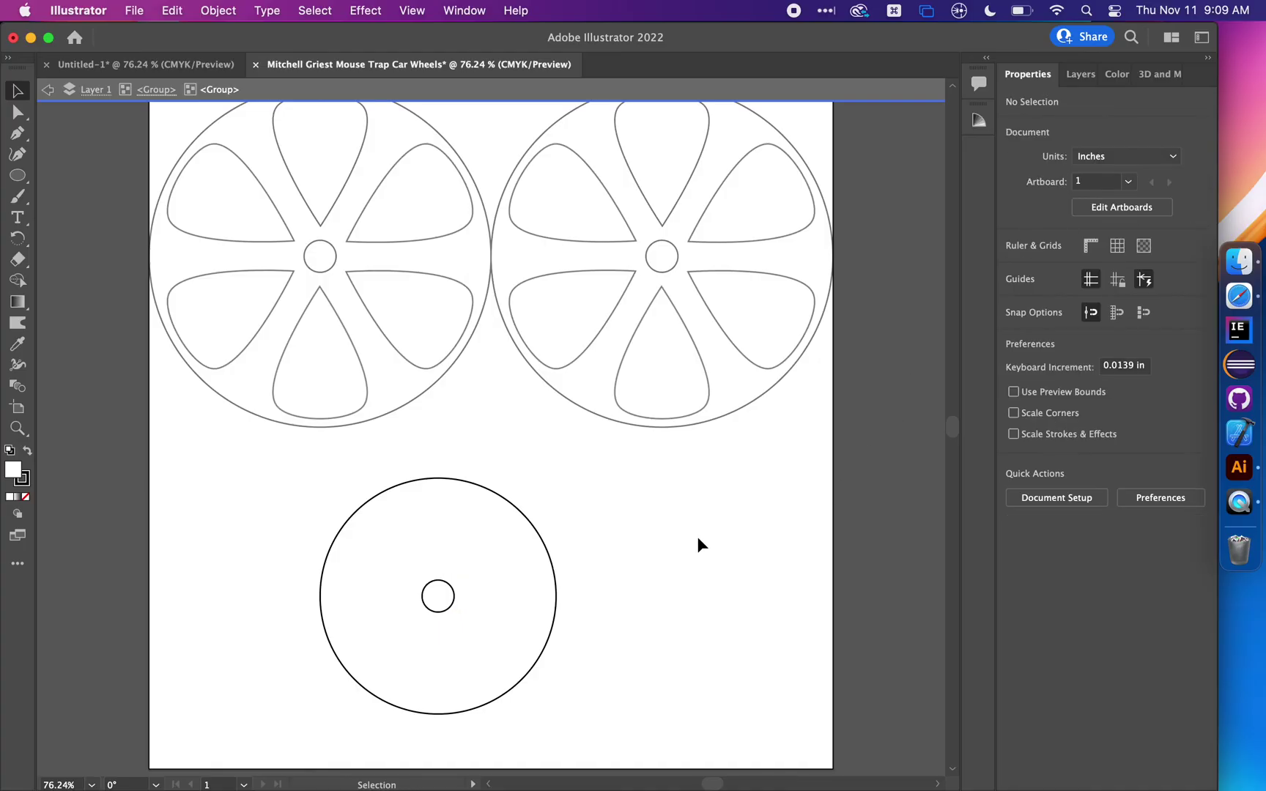
{"action": "double_click", "coordinate": [696, 537]}
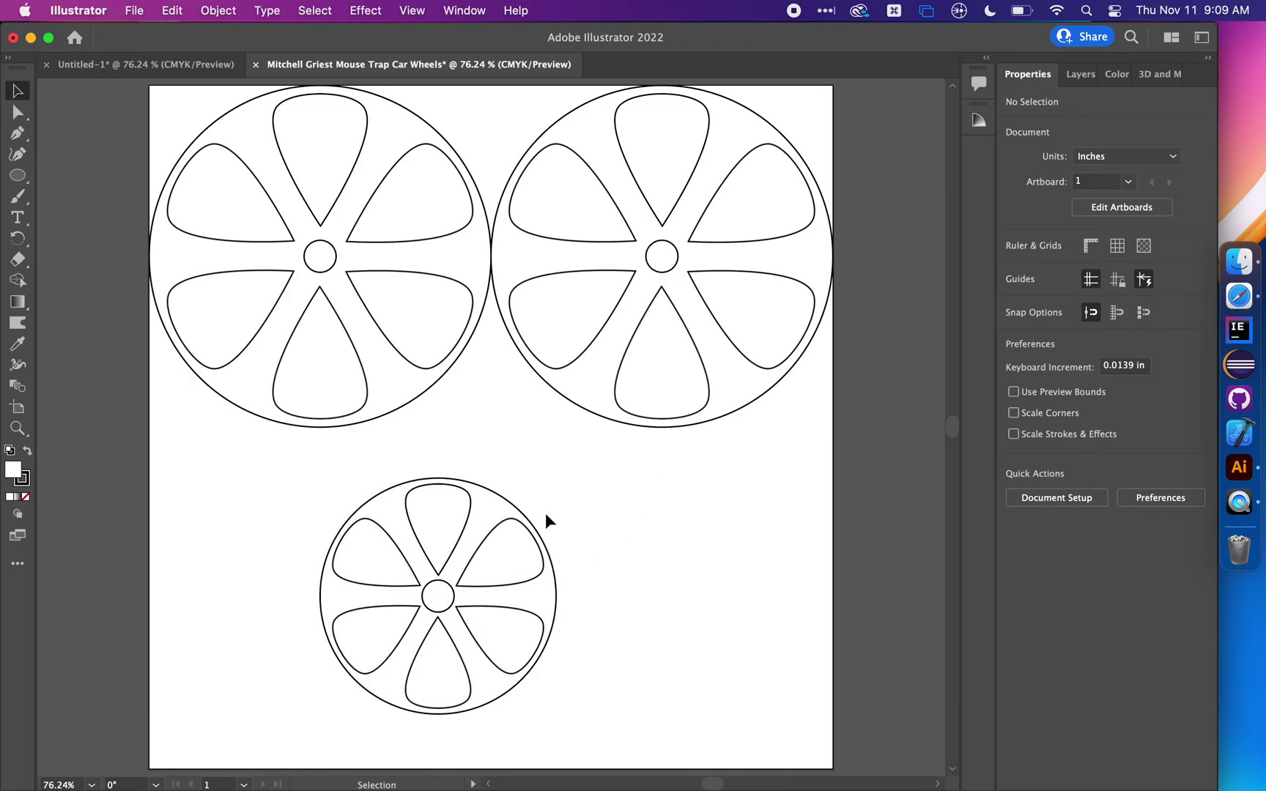
{"action": "left_click_drag", "start_coordinate": [545, 514], "coordinate": [369, 672]}
Delete the small wheel and duplicate the top pair of wheels
{"action": "key", "text": "Delete"}
{"action": "left_click_drag", "start_coordinate": [273, 484], "coordinate": [748, 212]}
{"action": "key", "text": "super+d"}
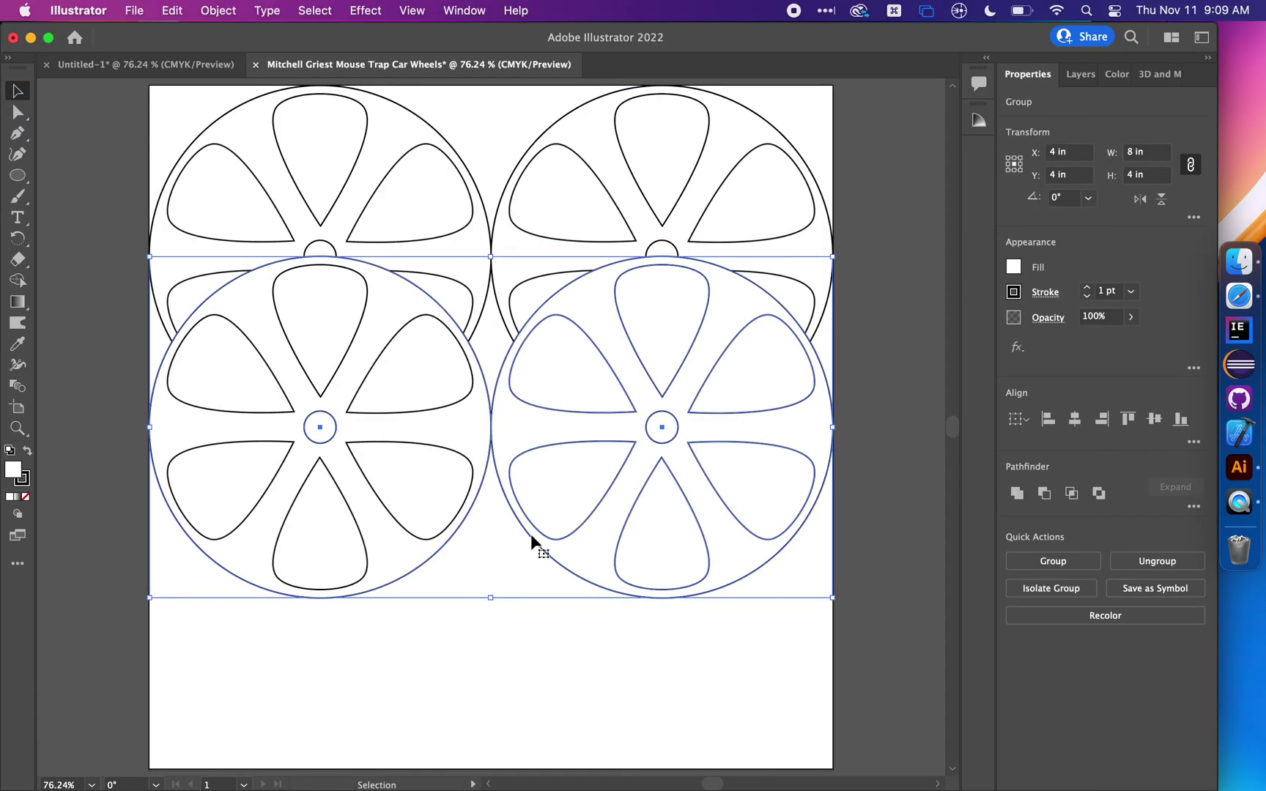
{"action": "left_click", "coordinate": [779, 635]}
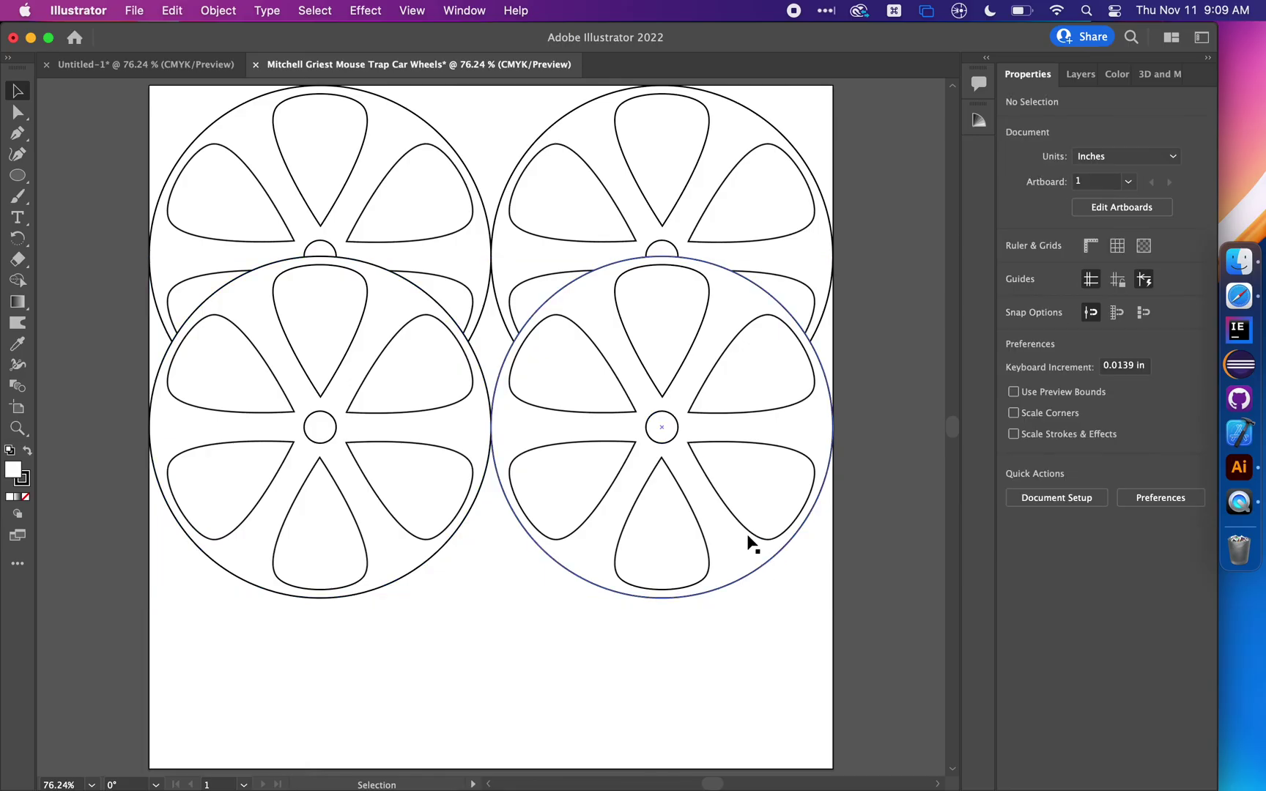
Align each duplicated wheel to the artboard's bottom edge, completing the 2×2 grid
{"action": "left_click", "coordinate": [787, 520]}
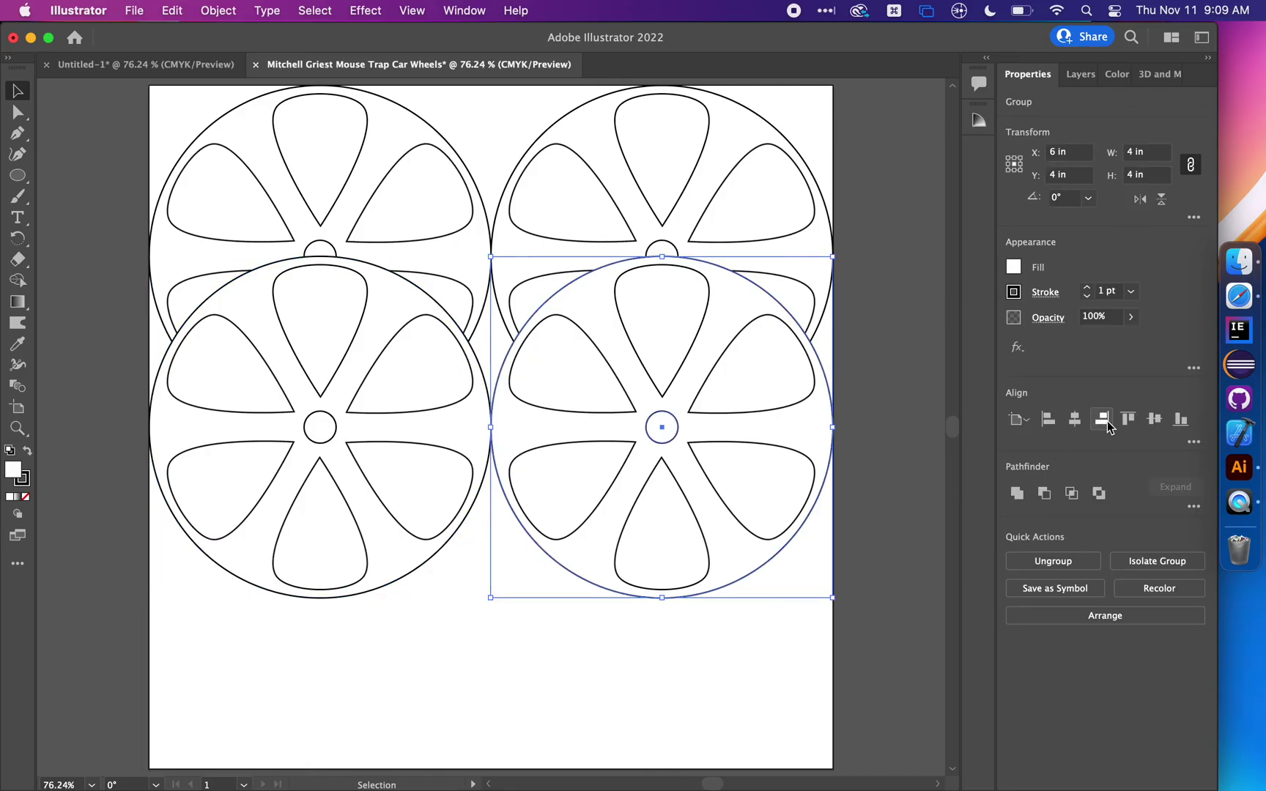
{"action": "left_click", "coordinate": [1180, 419]}
{"action": "left_click", "coordinate": [428, 445]}
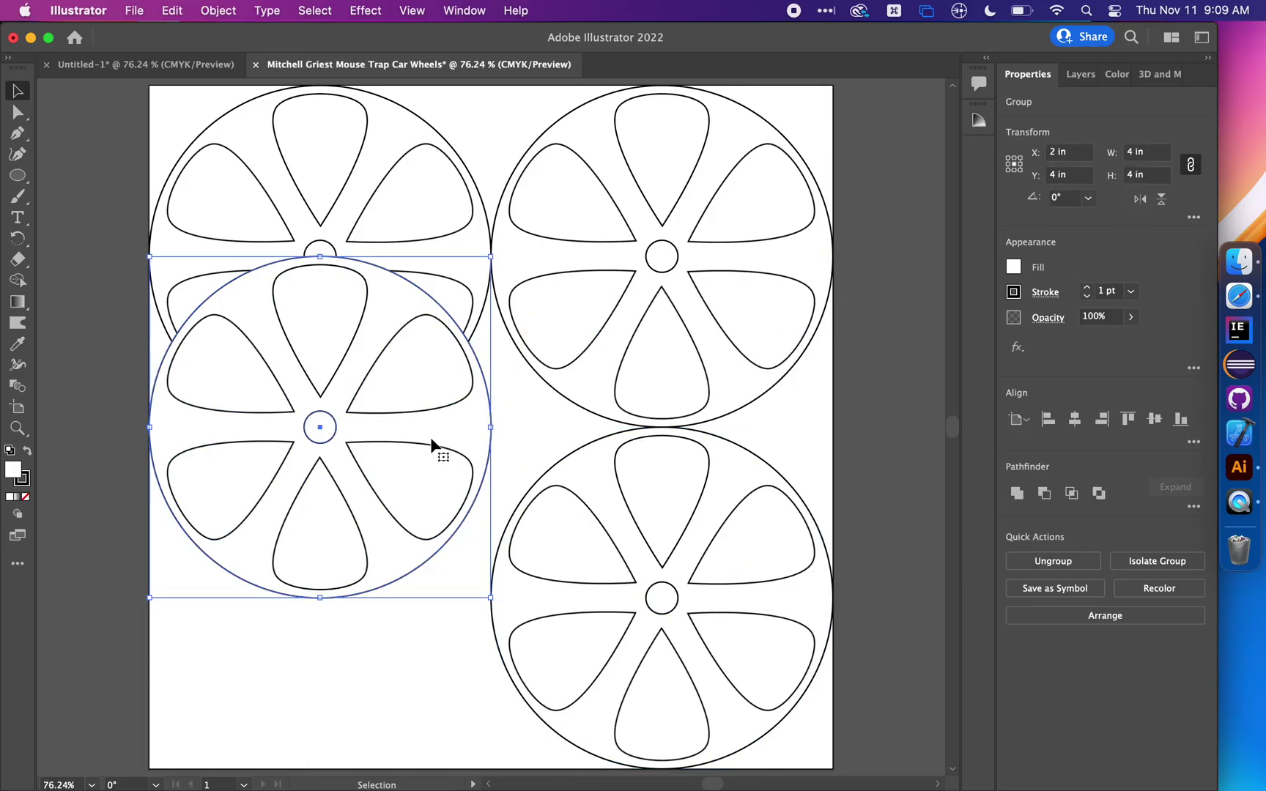
{"action": "left_click", "coordinate": [1174, 422]}
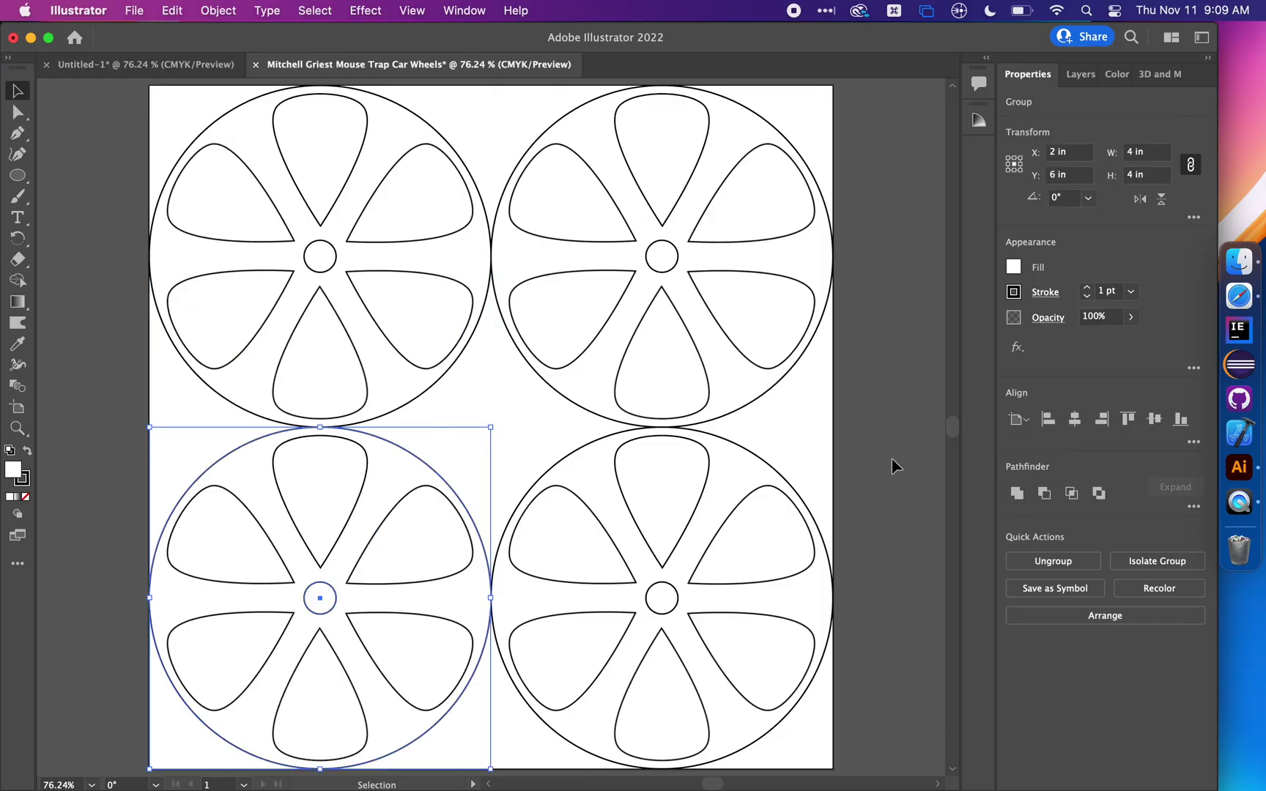
{"action": "left_click", "coordinate": [867, 453]}
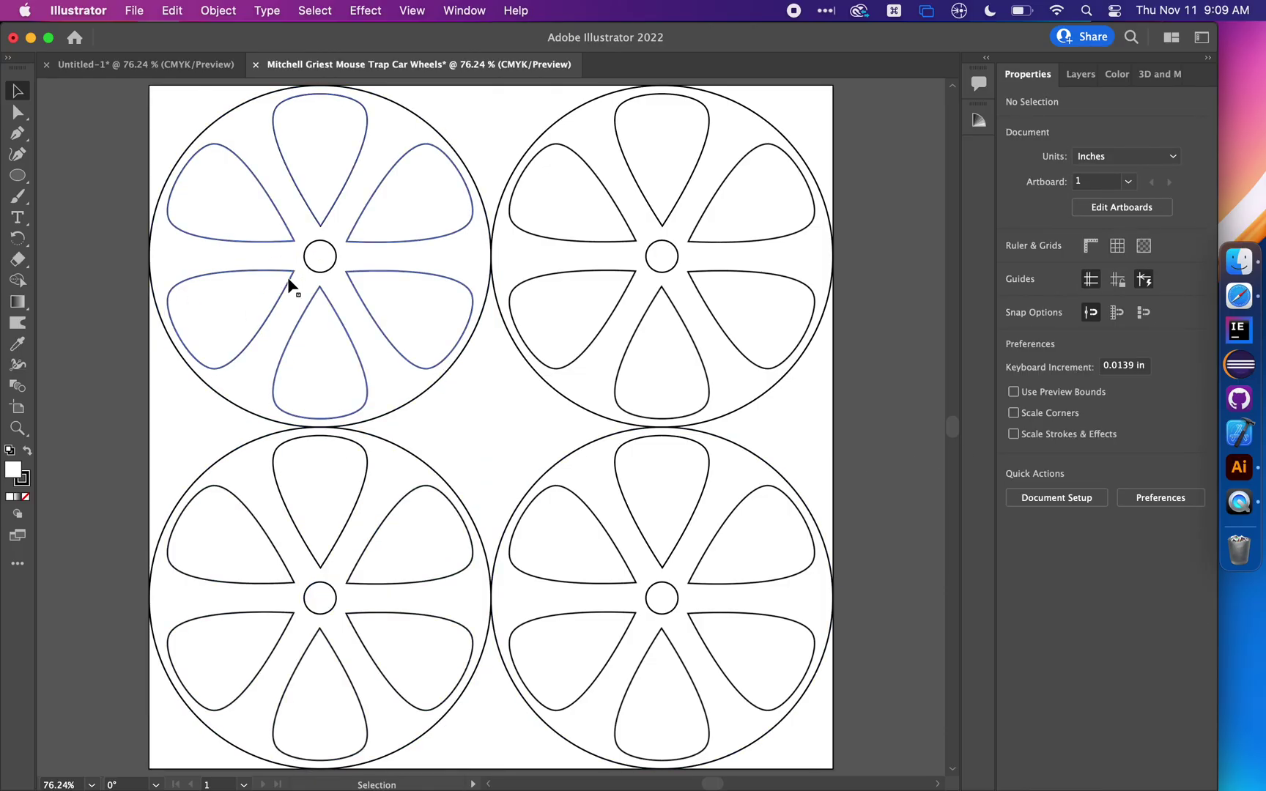